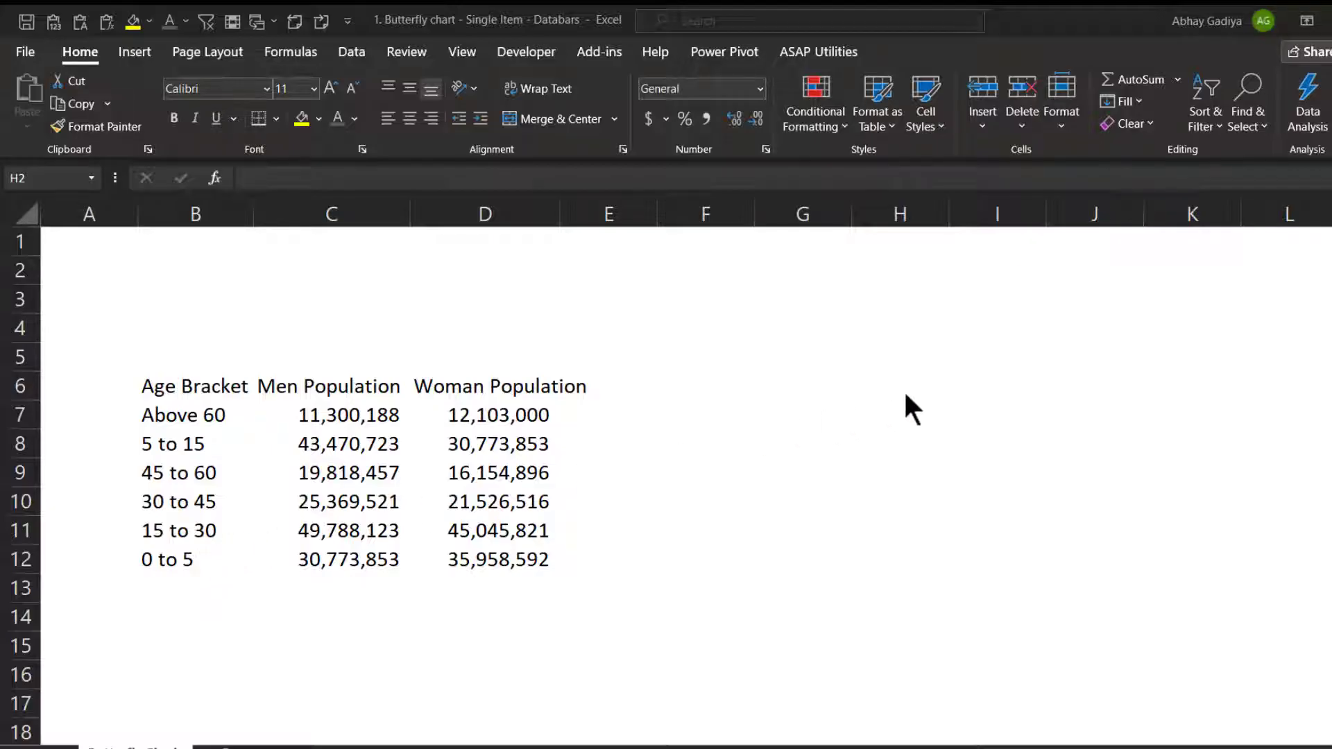
# - Link I7 to the age bracket in B7 and fill the formula down to I12
pyautogui.click(890, 410)
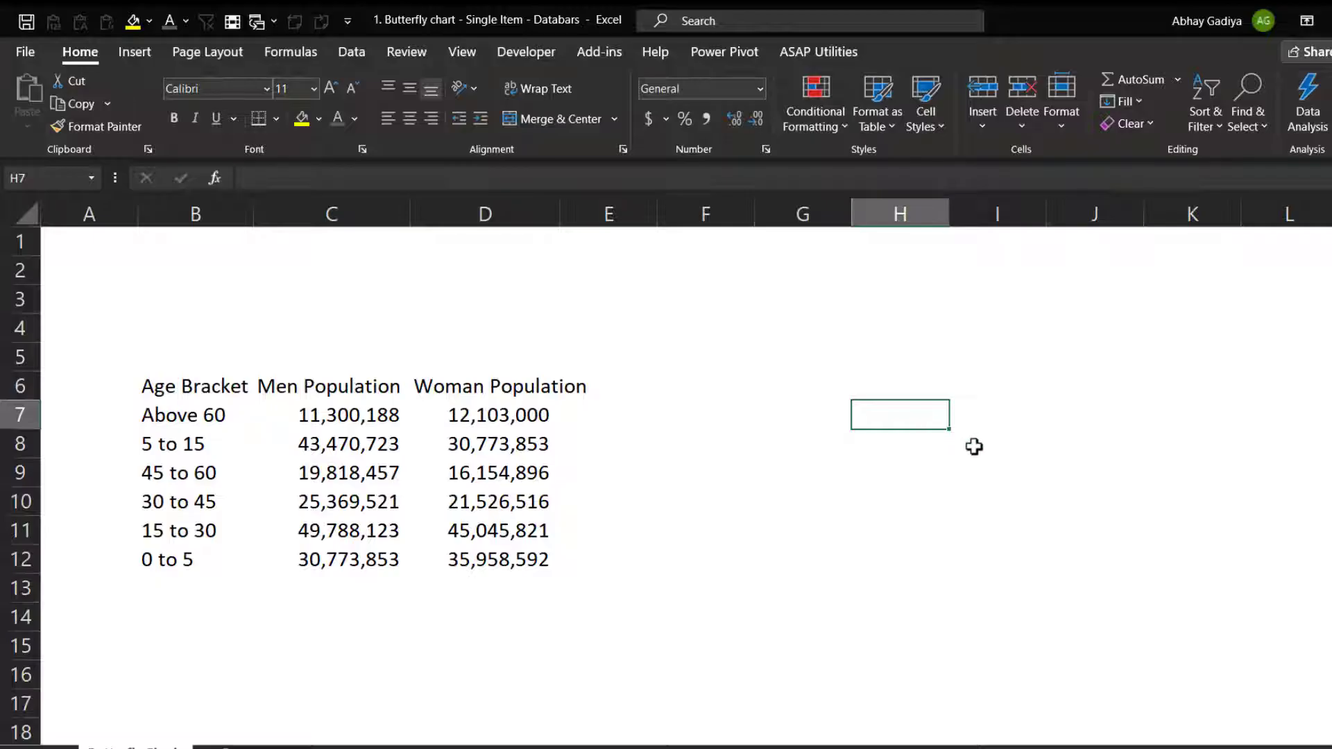
pyautogui.press('Right')
pyautogui.write('=')
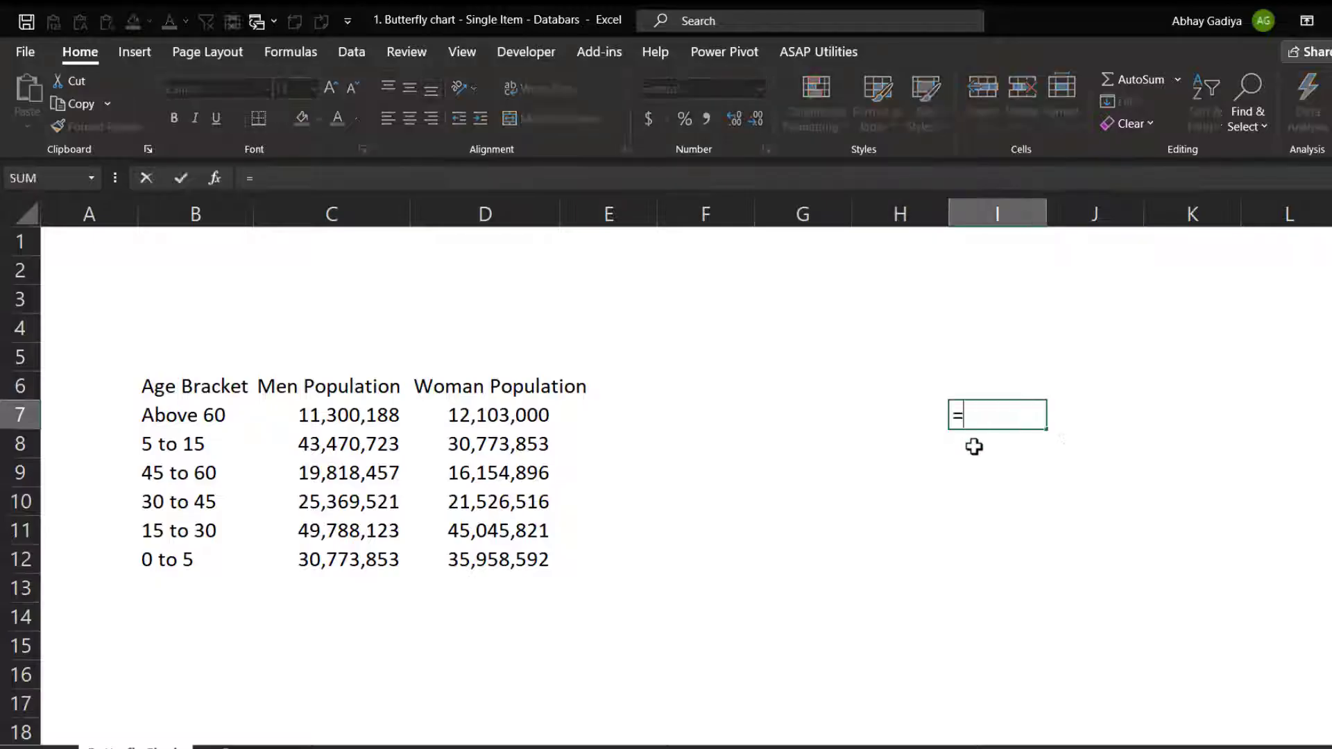
pyautogui.press('Left')
pyautogui.press('Left')
pyautogui.press('Left')
pyautogui.press('Left')
pyautogui.press('Left')
pyautogui.press('Left')
pyautogui.press('Left')
pyautogui.press('Return')
pyautogui.press('Up')
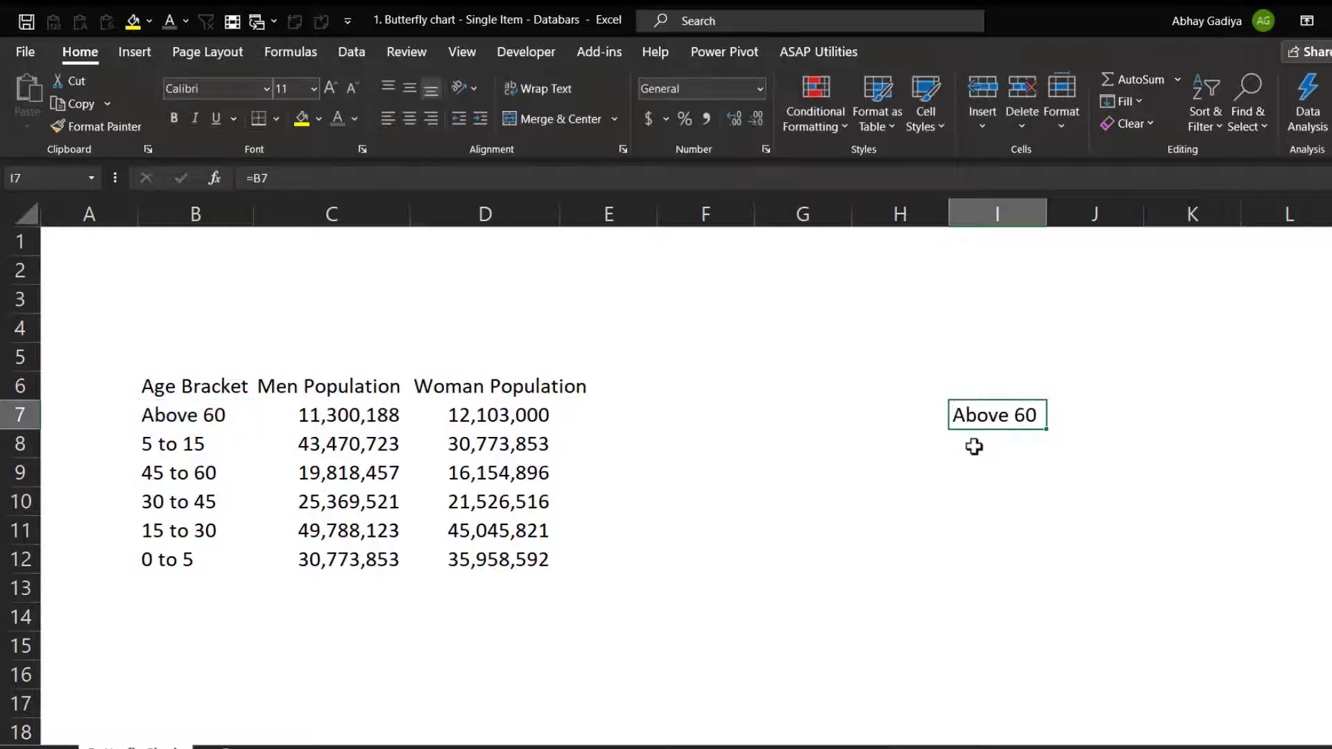
pyautogui.moveTo(1047, 429); pyautogui.dragTo(1045, 565)
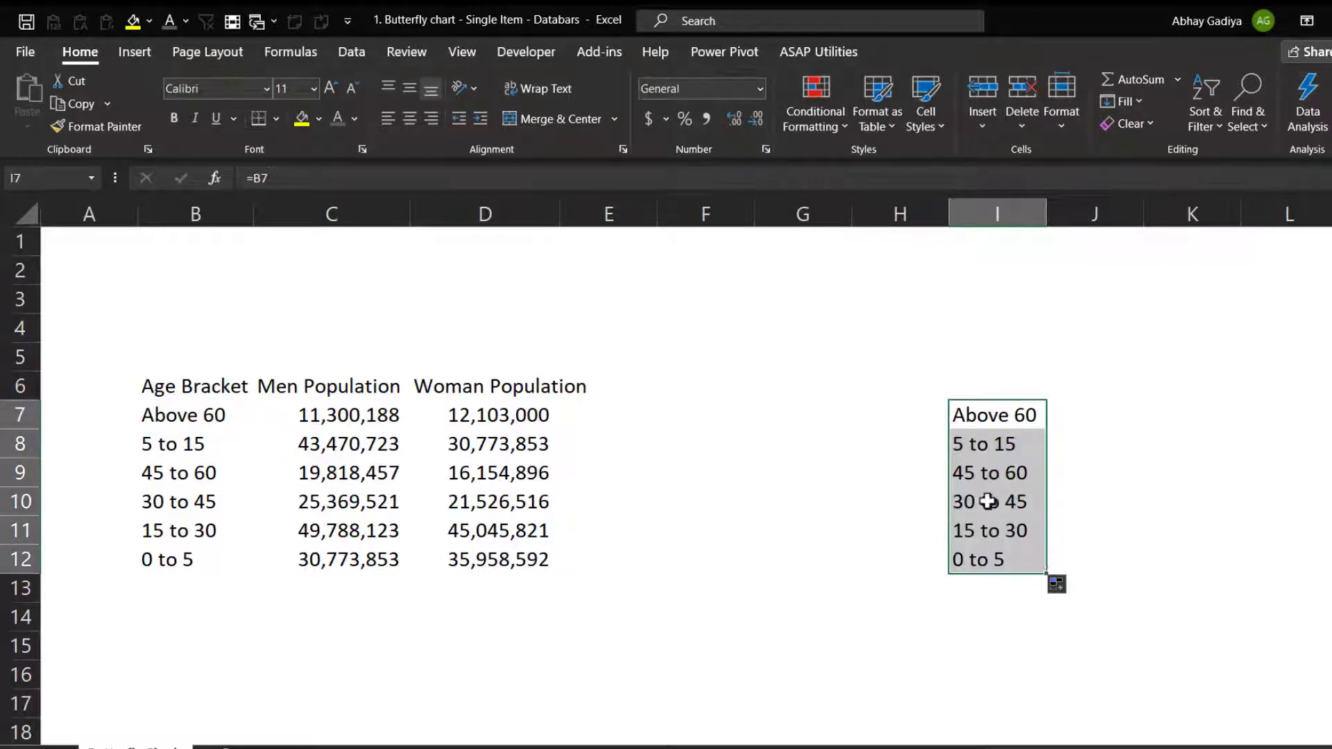
# - Link H7 to the women's value D7 and copy it to H8:H12
pyautogui.click(915, 420)
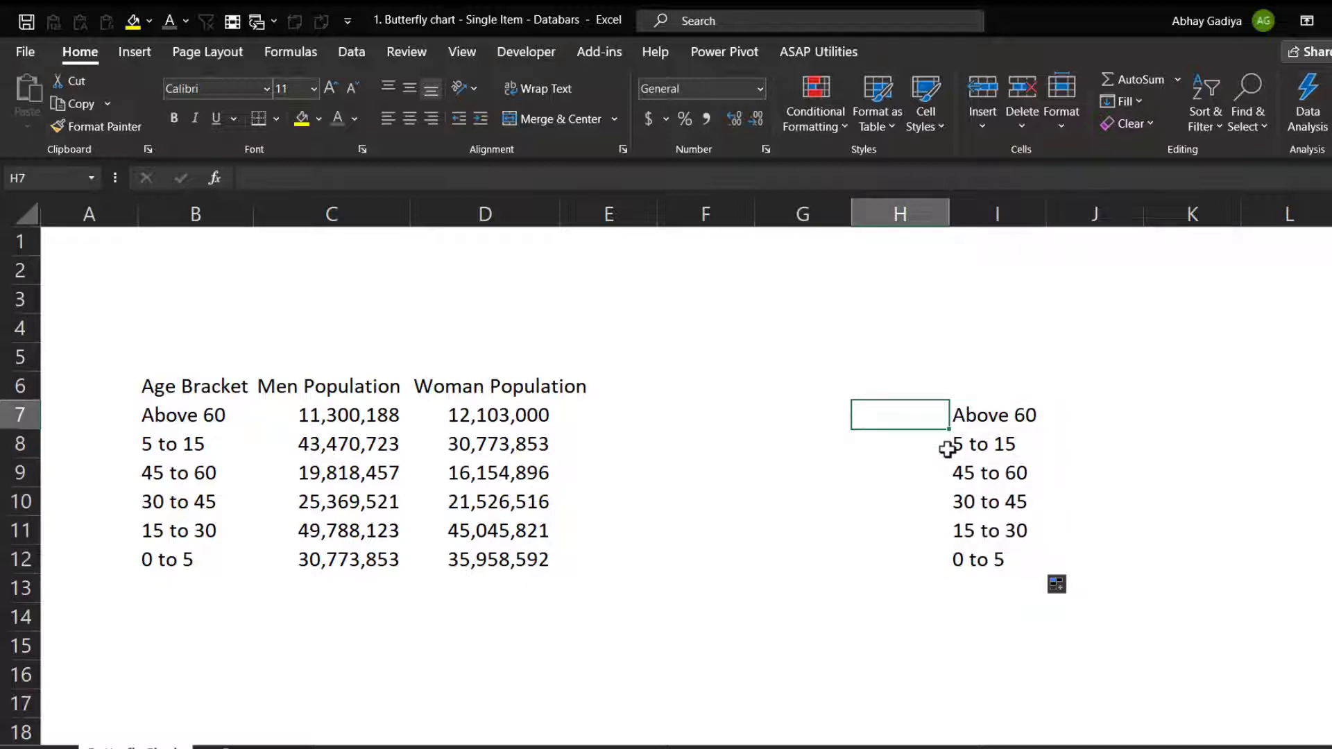
pyautogui.write('=')
pyautogui.press('Left')
pyautogui.press('Left')
pyautogui.press('Left')
pyautogui.press('Left')
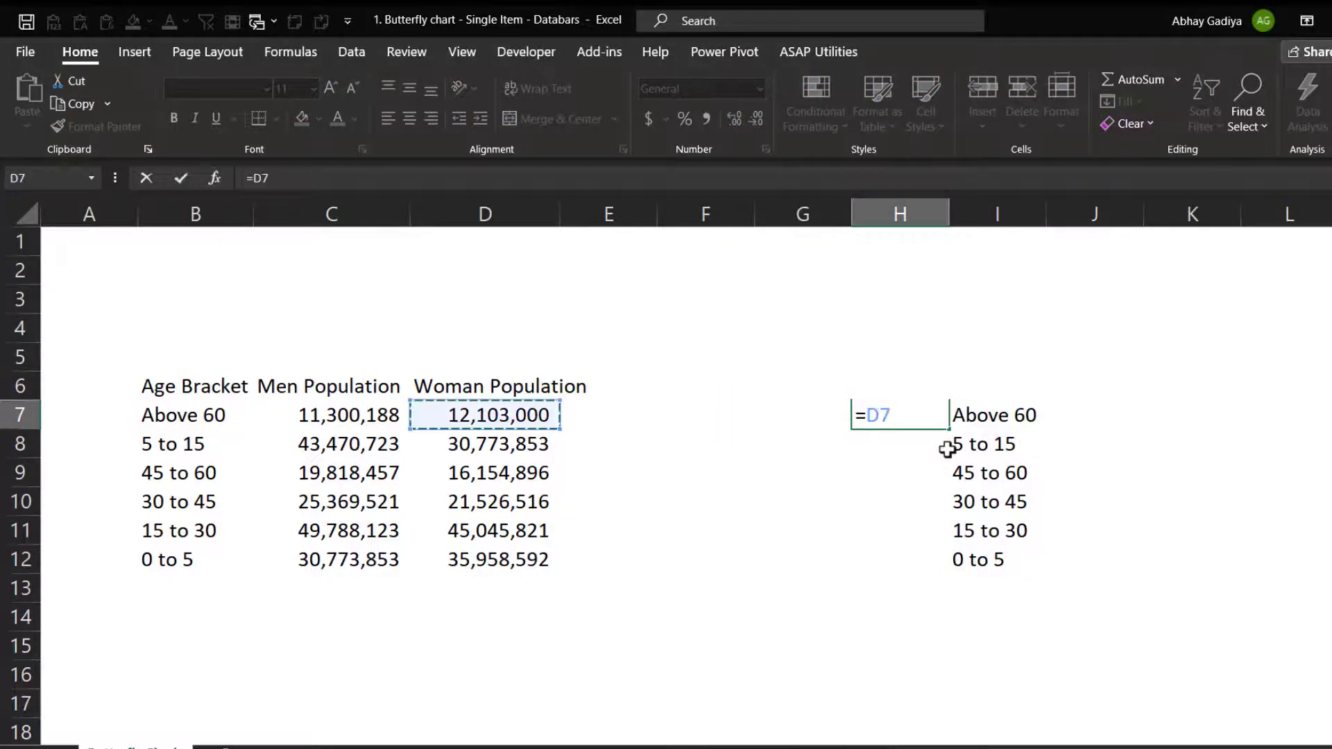
pyautogui.press('Return')
pyautogui.press('Up')
pyautogui.hotkey('ctrl', 'c')
pyautogui.hotkey('shift', 'Down')
pyautogui.hotkey('shift', 'Down')
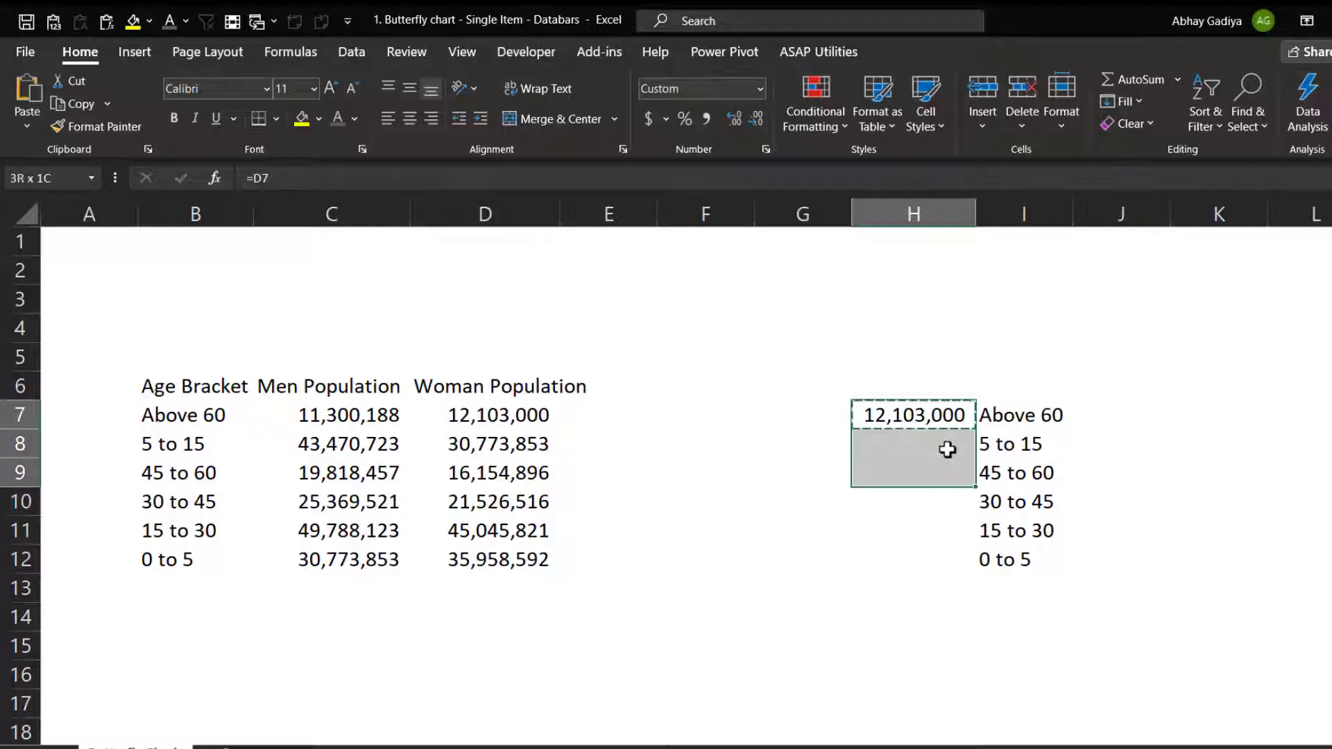
pyautogui.hotkey('shift', 'Down')
pyautogui.hotkey('shift', 'Down')
pyautogui.hotkey('shift', 'Down')
pyautogui.hotkey('ctrl', 'v')
pyautogui.press('Escape')
# - Link J7 to the men's value C7 and copy it to J8:J12
pyautogui.press('Right')
pyautogui.press('Right')
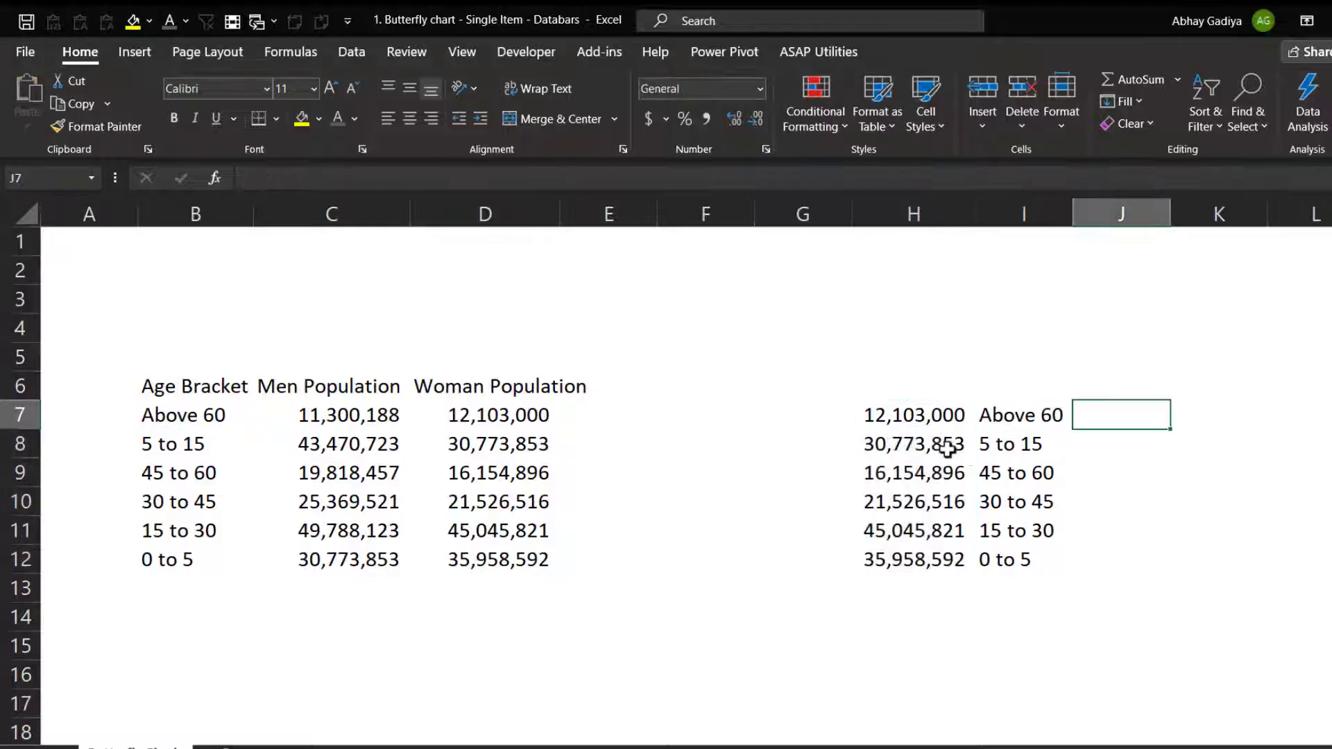
pyautogui.write('=')
pyautogui.press('Left')
pyautogui.press('Left')
pyautogui.press('Left')
pyautogui.press('Left')
pyautogui.press('Left')
pyautogui.press('Left')
pyautogui.press('Left')
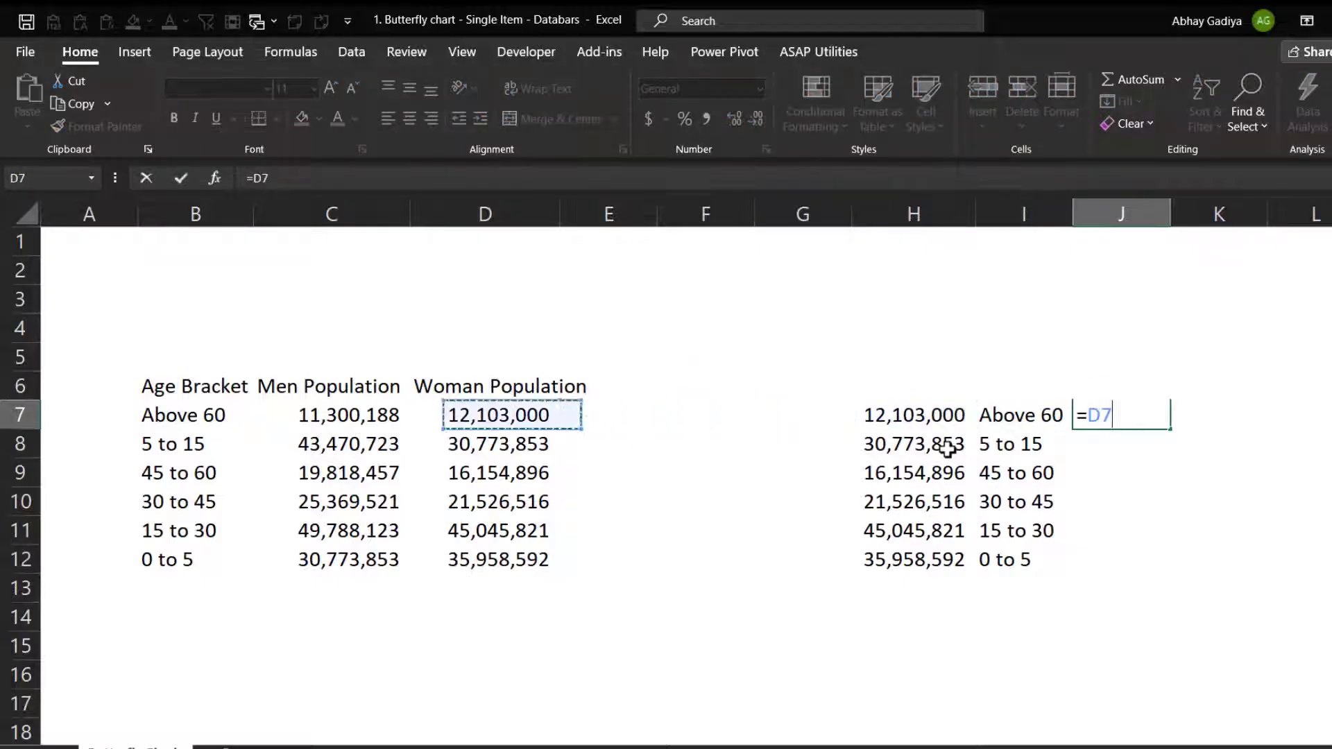
pyautogui.press('Return')
pyautogui.press('Up')
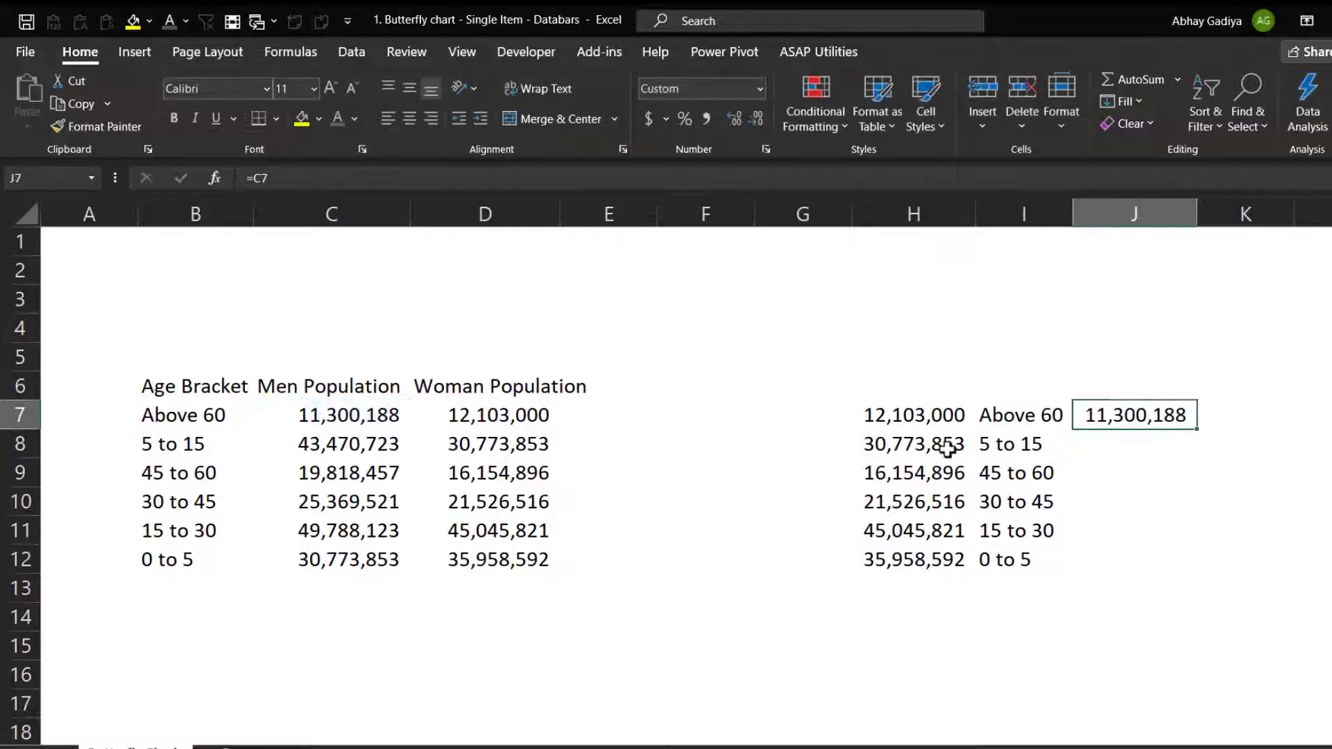
pyautogui.hotkey('ctrl', 'c')
pyautogui.hotkey('shift', 'Down')
pyautogui.hotkey('shift', 'Down')
pyautogui.hotkey('shift', 'Down')
pyautogui.hotkey('shift', 'Down')
pyautogui.hotkey('shift', 'Down')
pyautogui.hotkey('ctrl', 'v')
pyautogui.press('Escape')
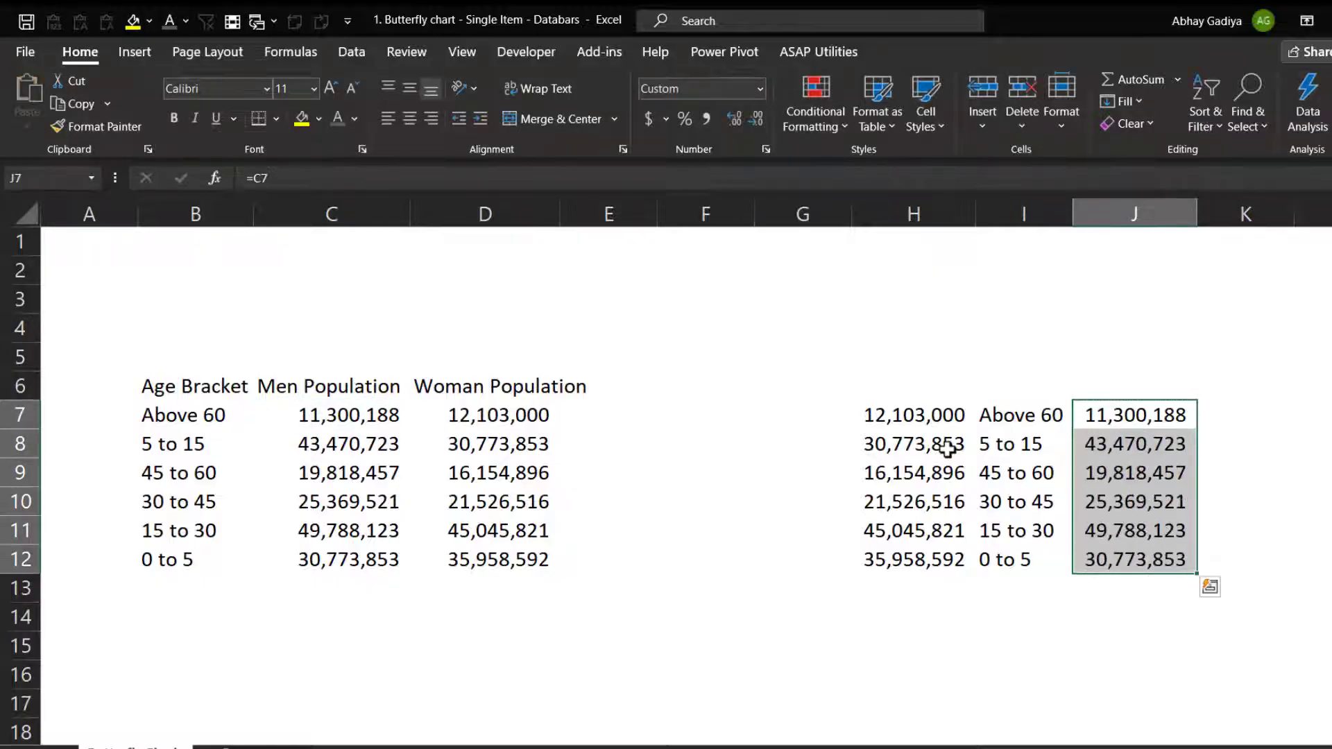
# - Enter 'Women' in H6 and 'Men' in J6, and link I6 with =B6
pyautogui.click(935, 392)
pyautogui.write('Women')
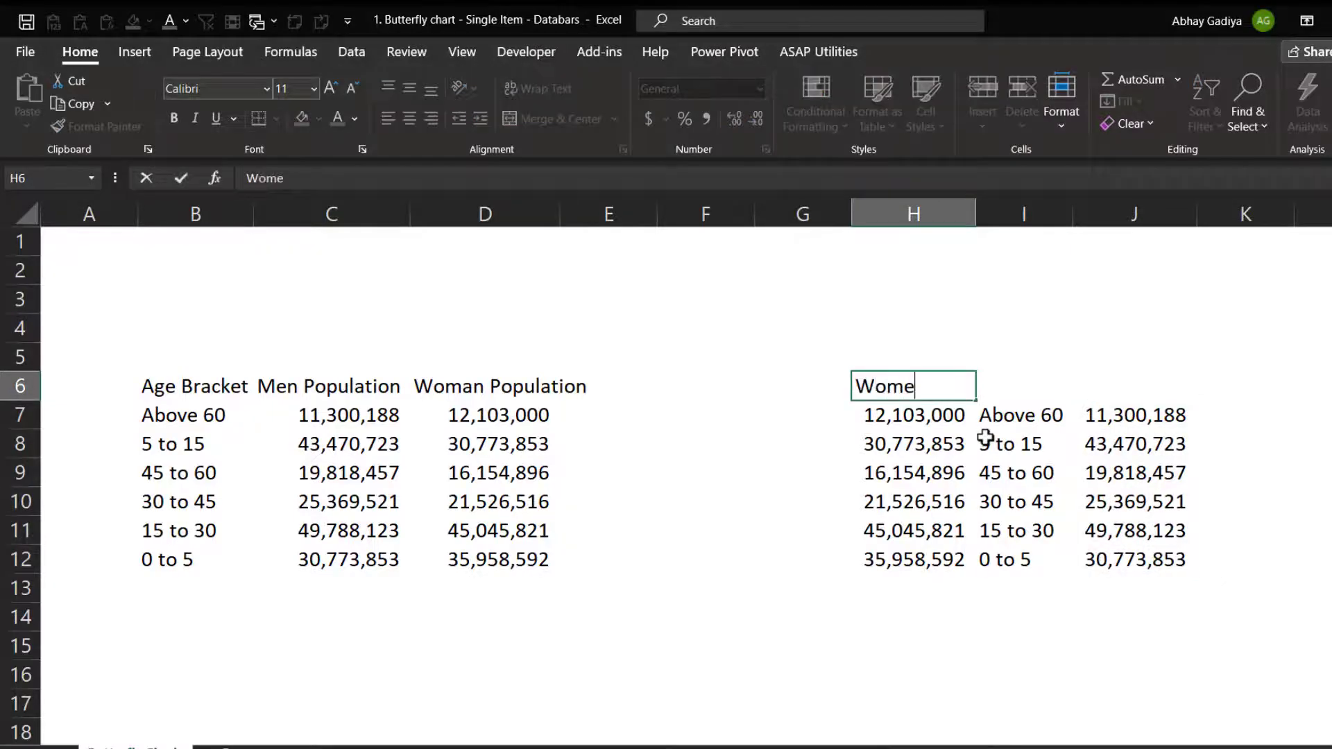
pyautogui.press('Return')
pyautogui.press('Up')
pyautogui.press('Right')
pyautogui.press('Right')
pyautogui.write('Men')
pyautogui.press('Return')
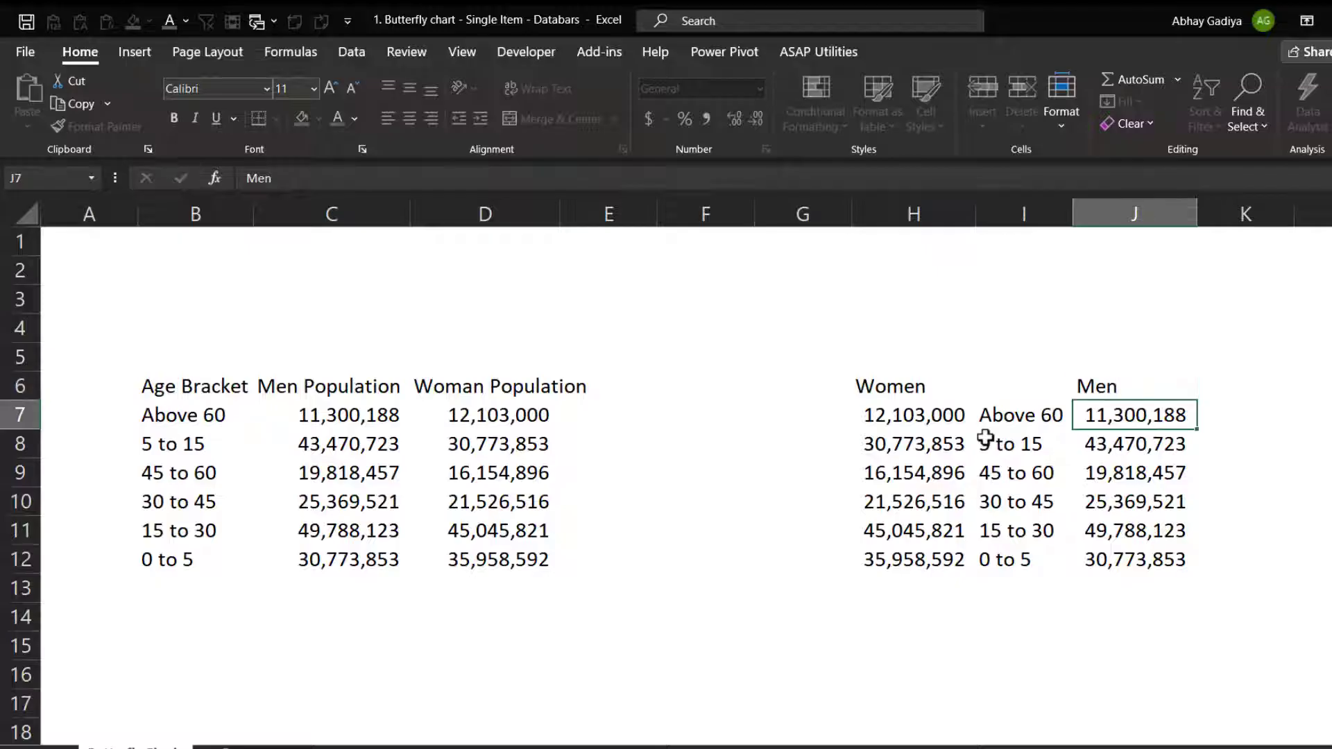
pyautogui.press('Left')
pyautogui.press('Up')
pyautogui.write('=B6')
pyautogui.hotkey('ctrl', 'Return')
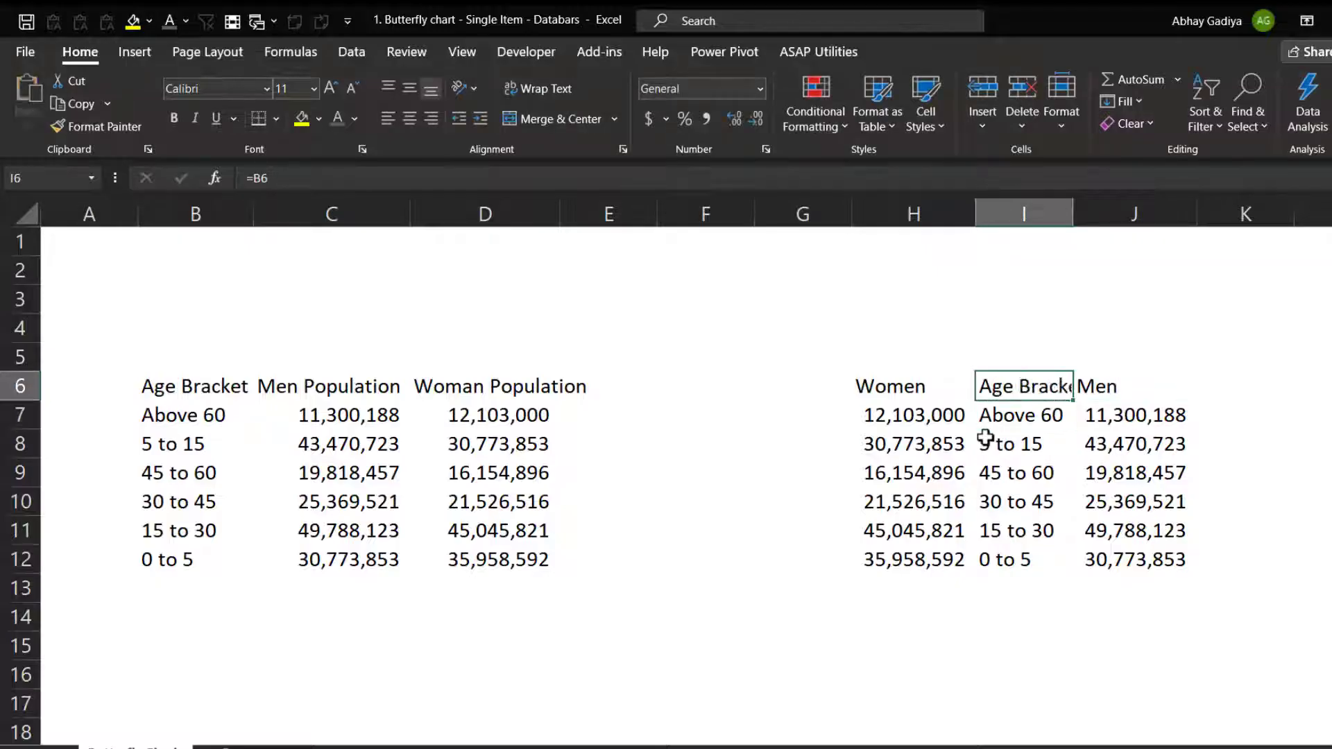
# - Centre the age brackets I6:I12 horizontally and vertically at font size 8
pyautogui.hotkey('alt', 'h')
pyautogui.press('o')
pyautogui.press('i')
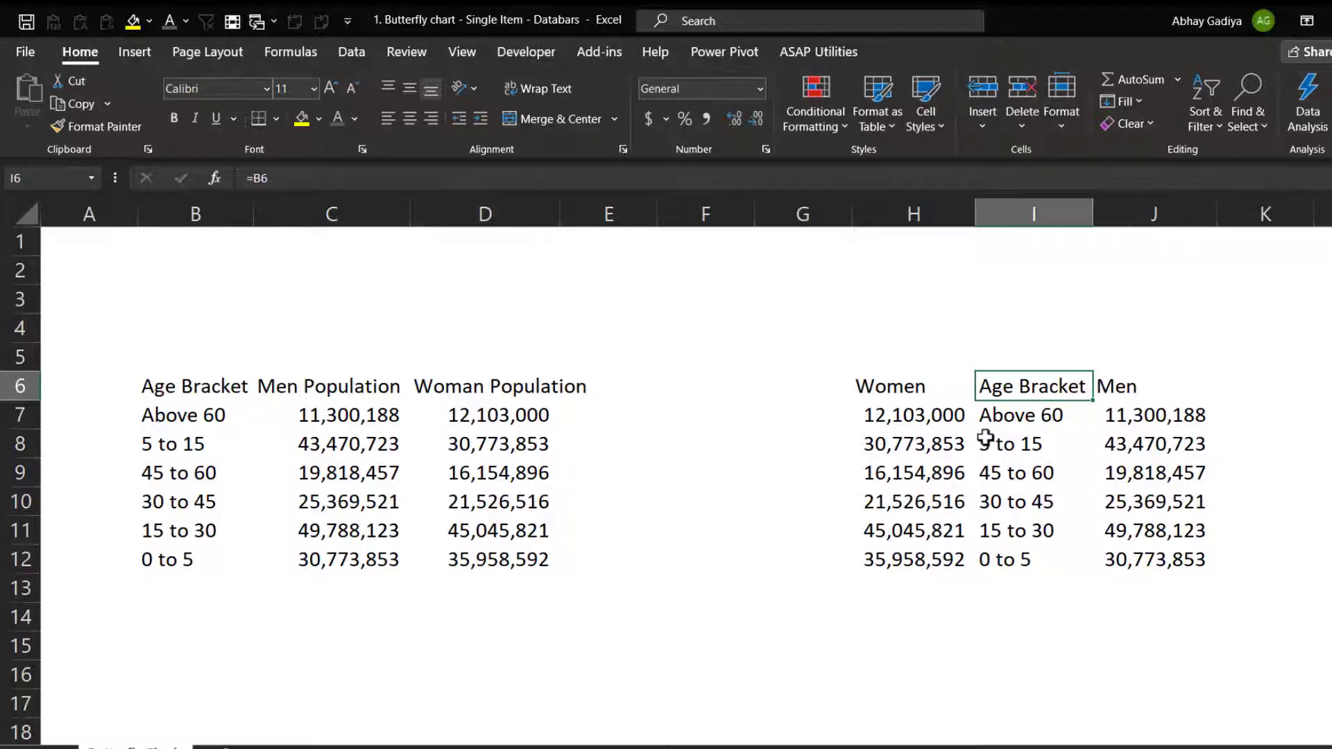
pyautogui.hotkey('ctrl', 'shift', 'Down')
pyautogui.hotkey('ctrl', 'd')
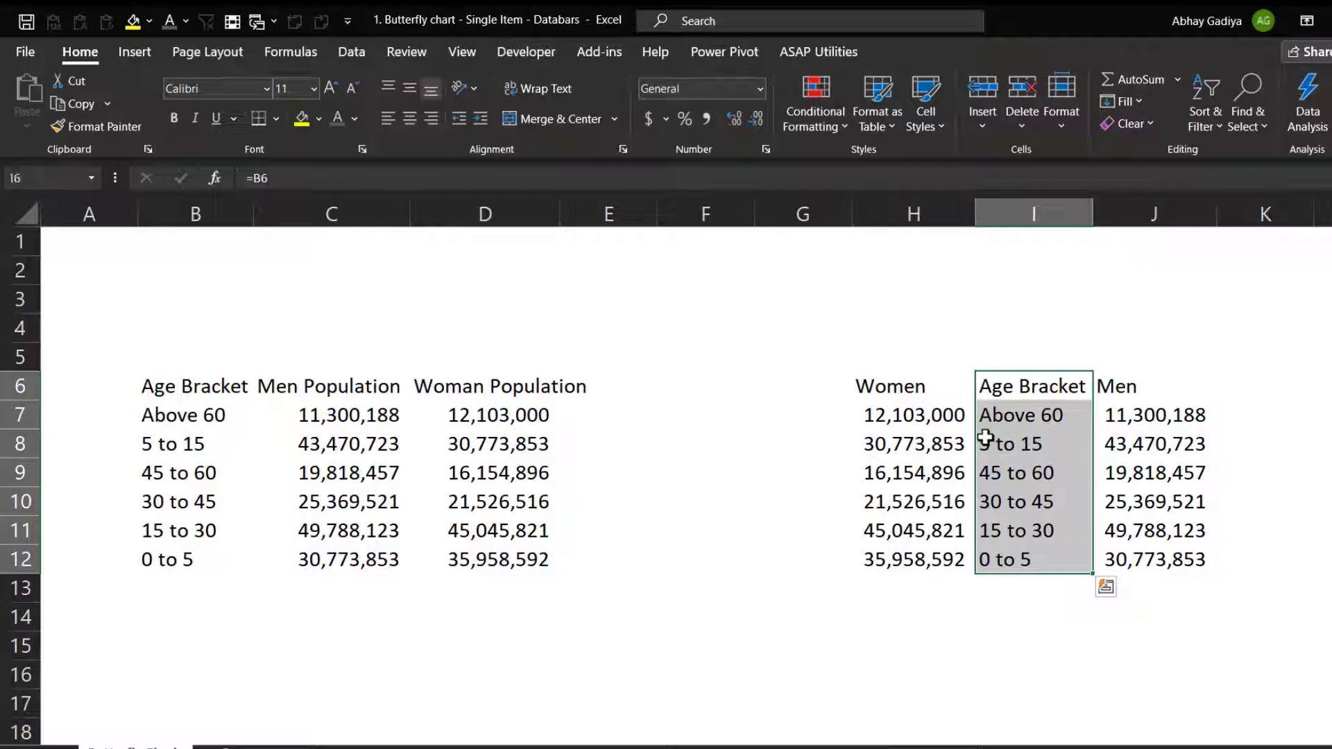
pyautogui.click(408, 117)
pyautogui.click(411, 84)
pyautogui.click(352, 88)
pyautogui.click(351, 88)
pyautogui.click(351, 88)
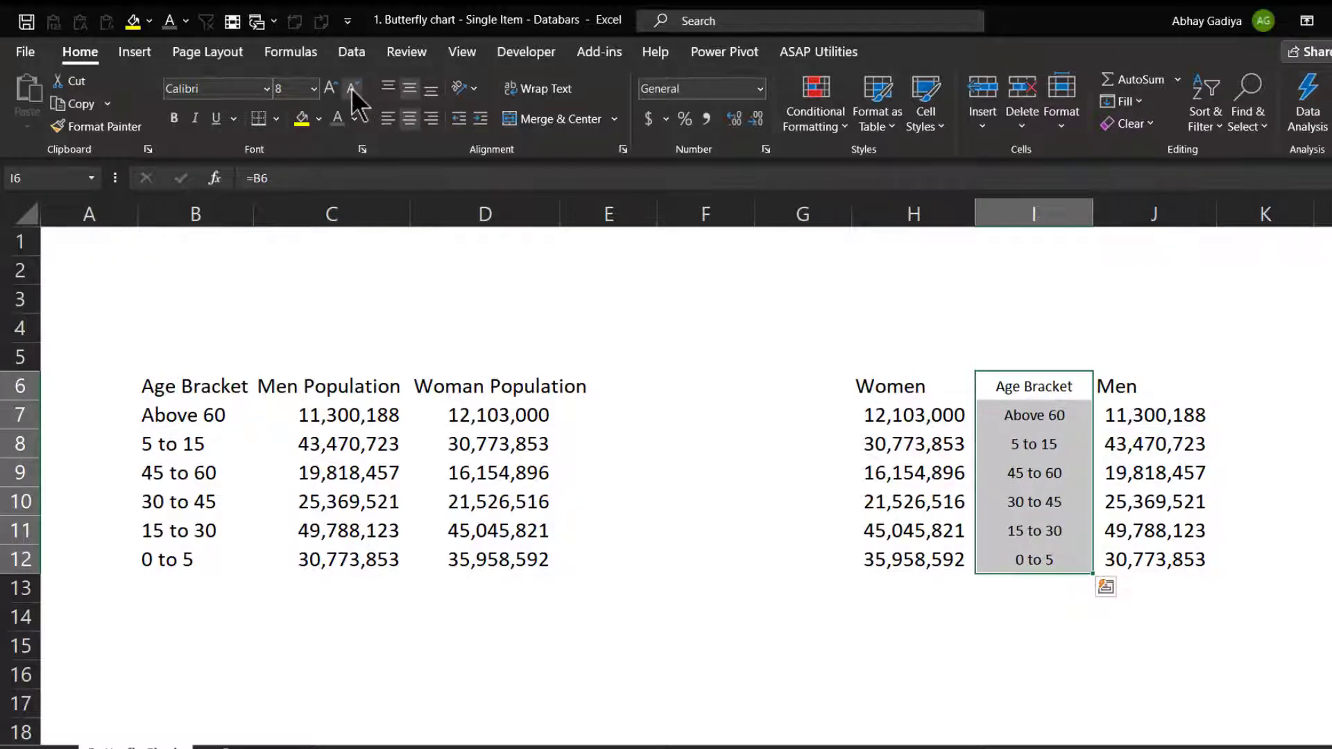
# - AutoFit column I so it narrows to the smaller age bracket text
pyautogui.hotkey('alt', 'h')
pyautogui.press('o')
pyautogui.press('i')
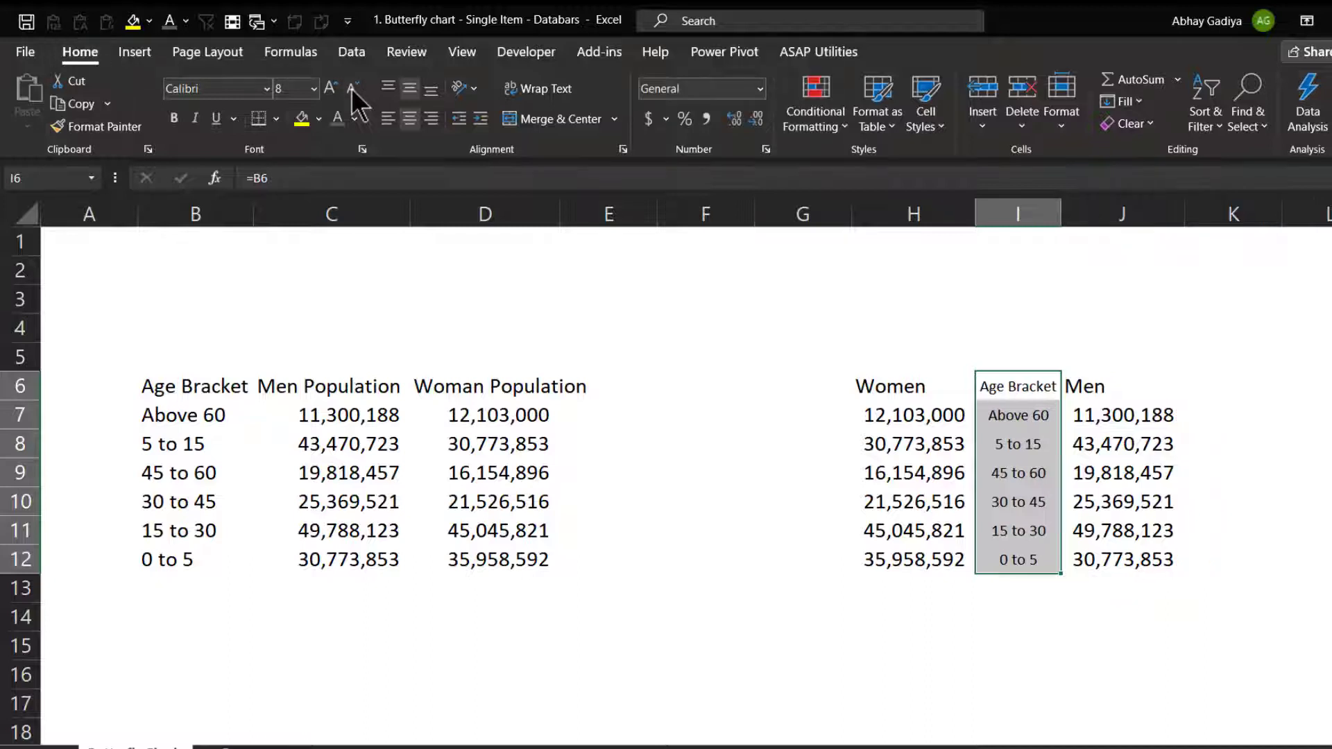
pyautogui.moveTo(916, 421); pyautogui.dragTo(918, 561)
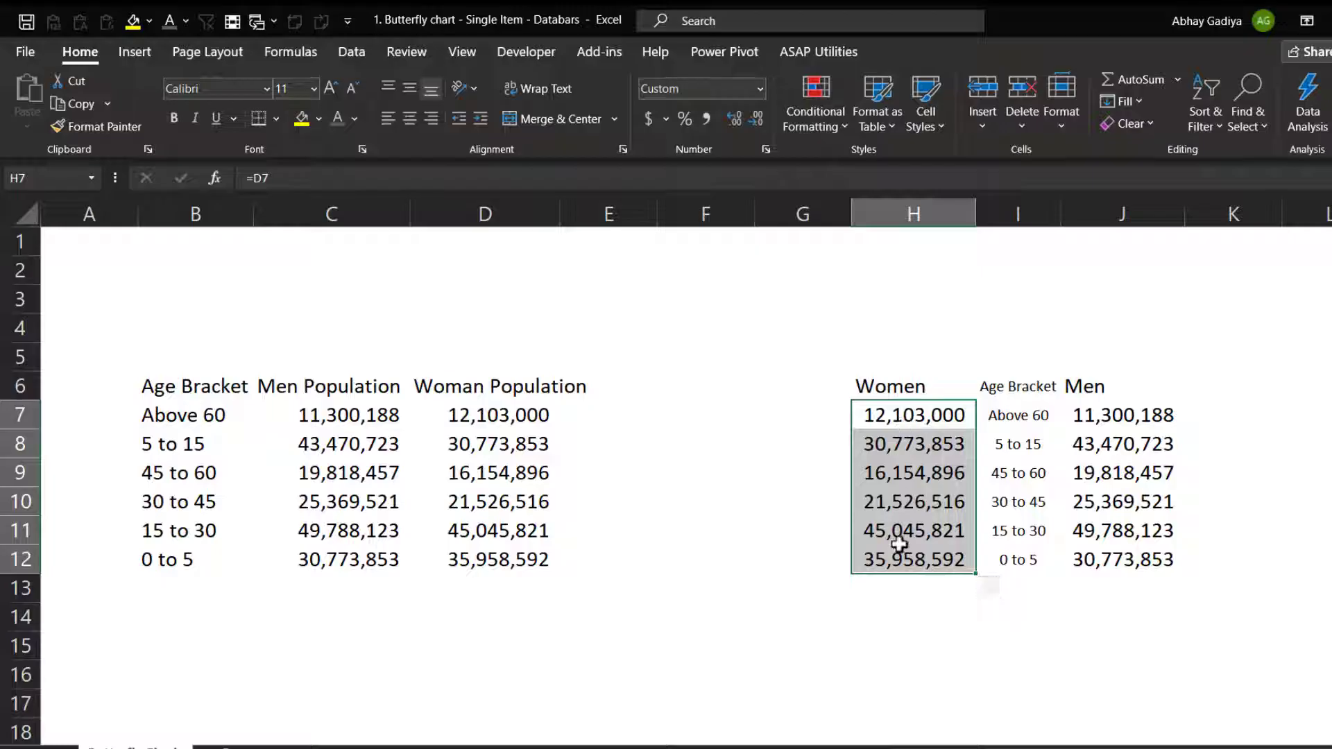
# - Start a bar-only data bar rule for H7:H12 with minimum 0 and maximum 55000000
pyautogui.click(826, 126)
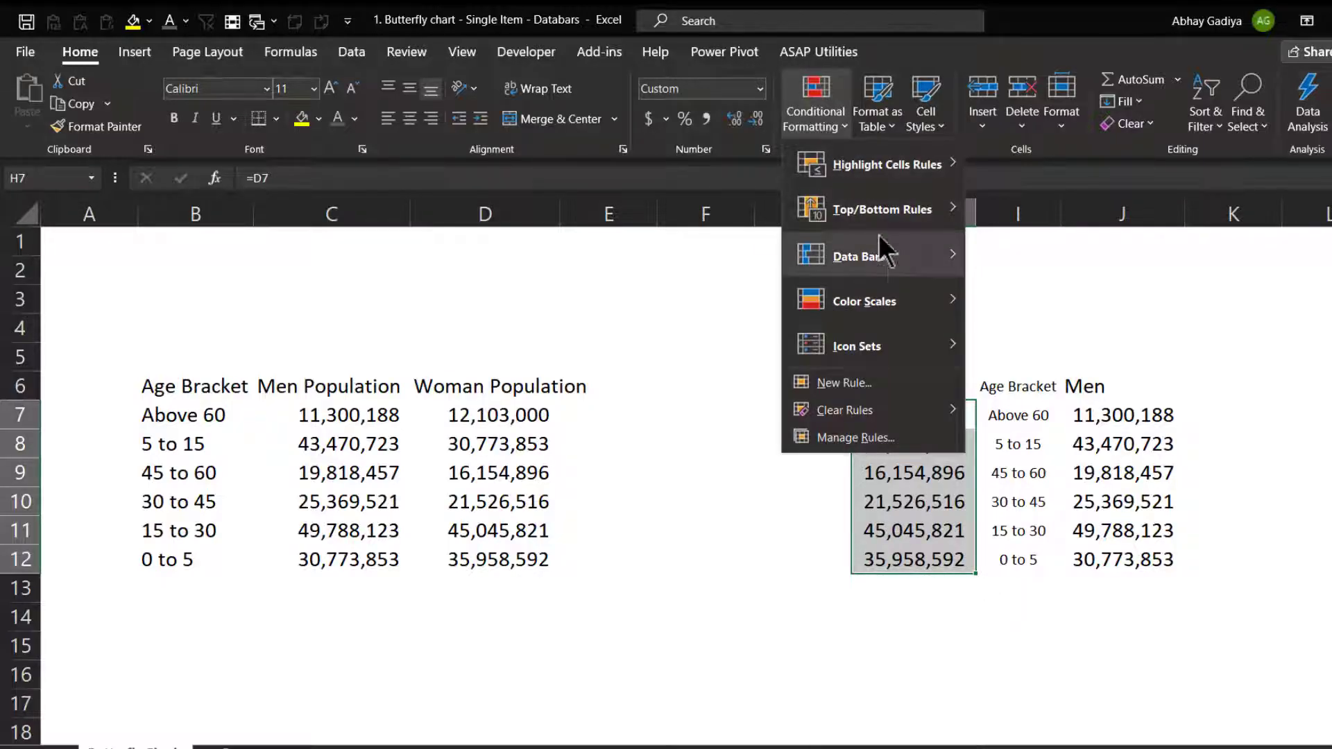
pyautogui.moveTo(888, 264)
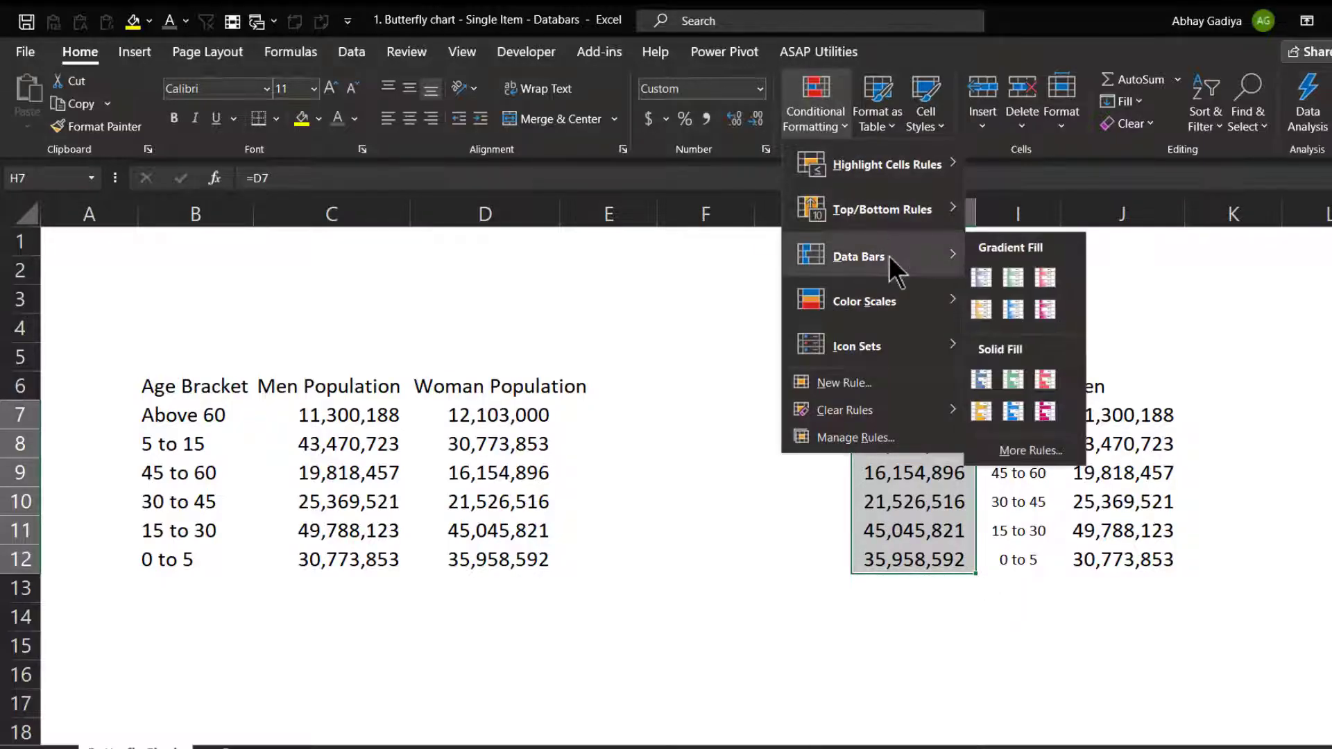
pyautogui.click(1018, 447)
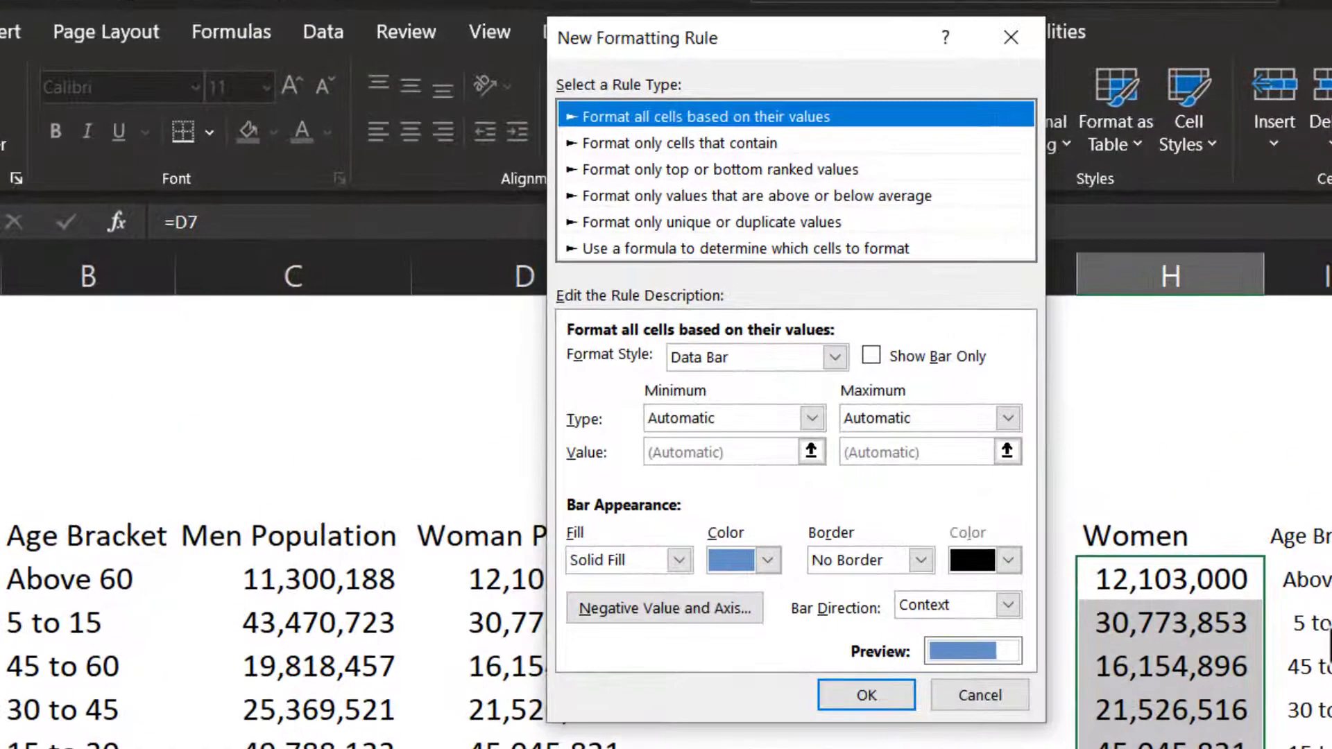
pyautogui.click(872, 356)
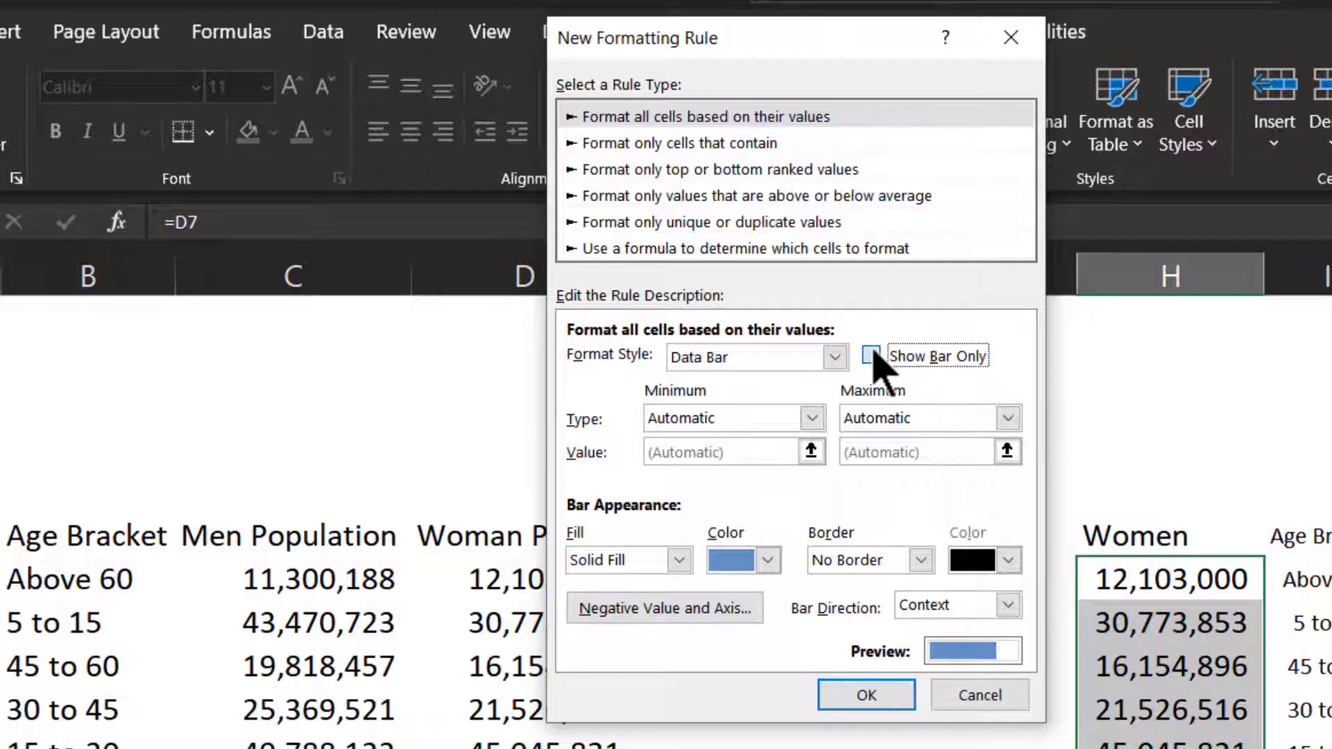
pyautogui.click(788, 417)
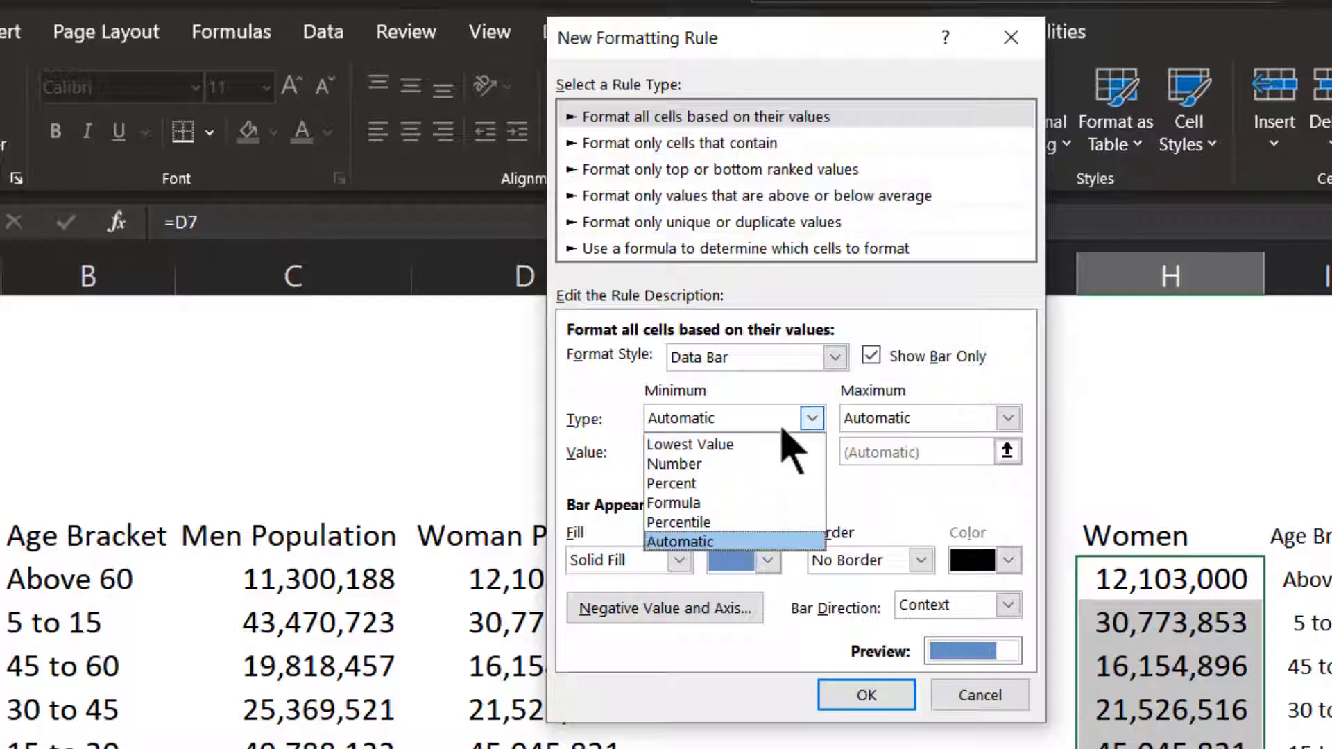
pyautogui.click(724, 461)
pyautogui.click(924, 419)
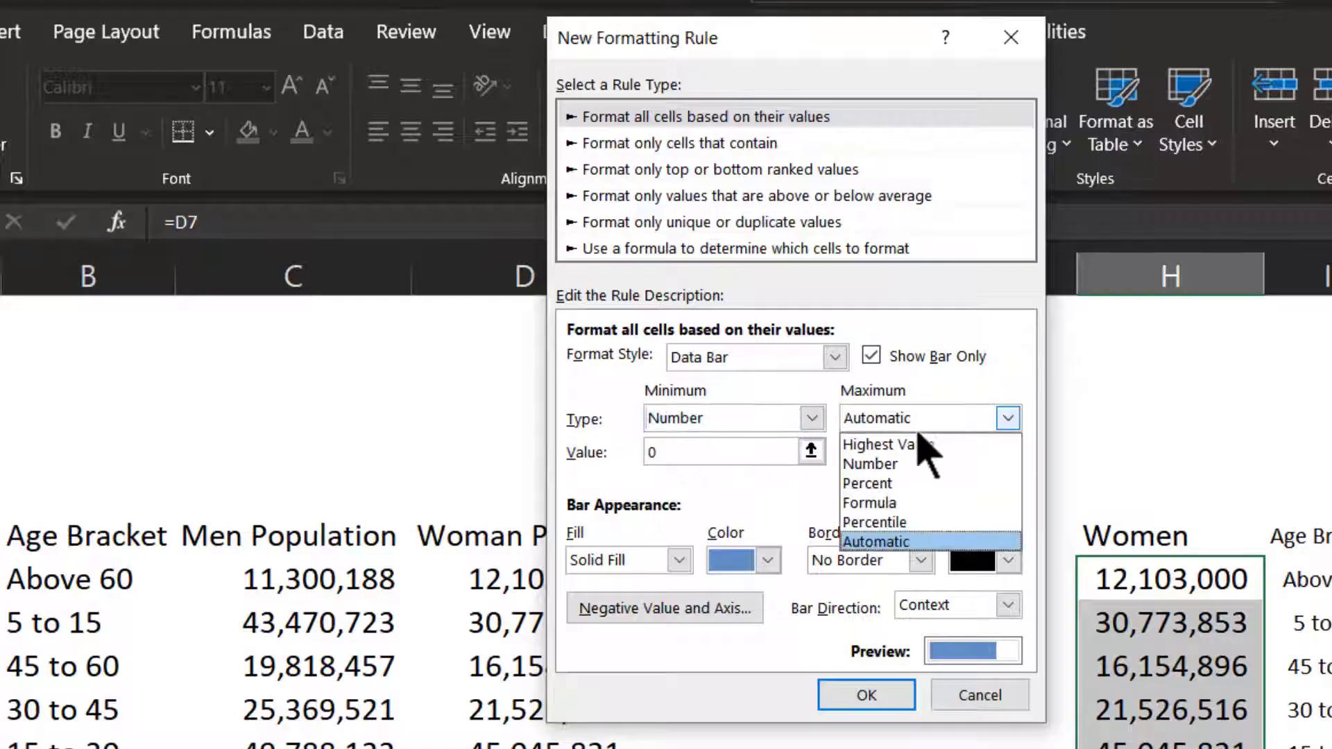
pyautogui.click(902, 465)
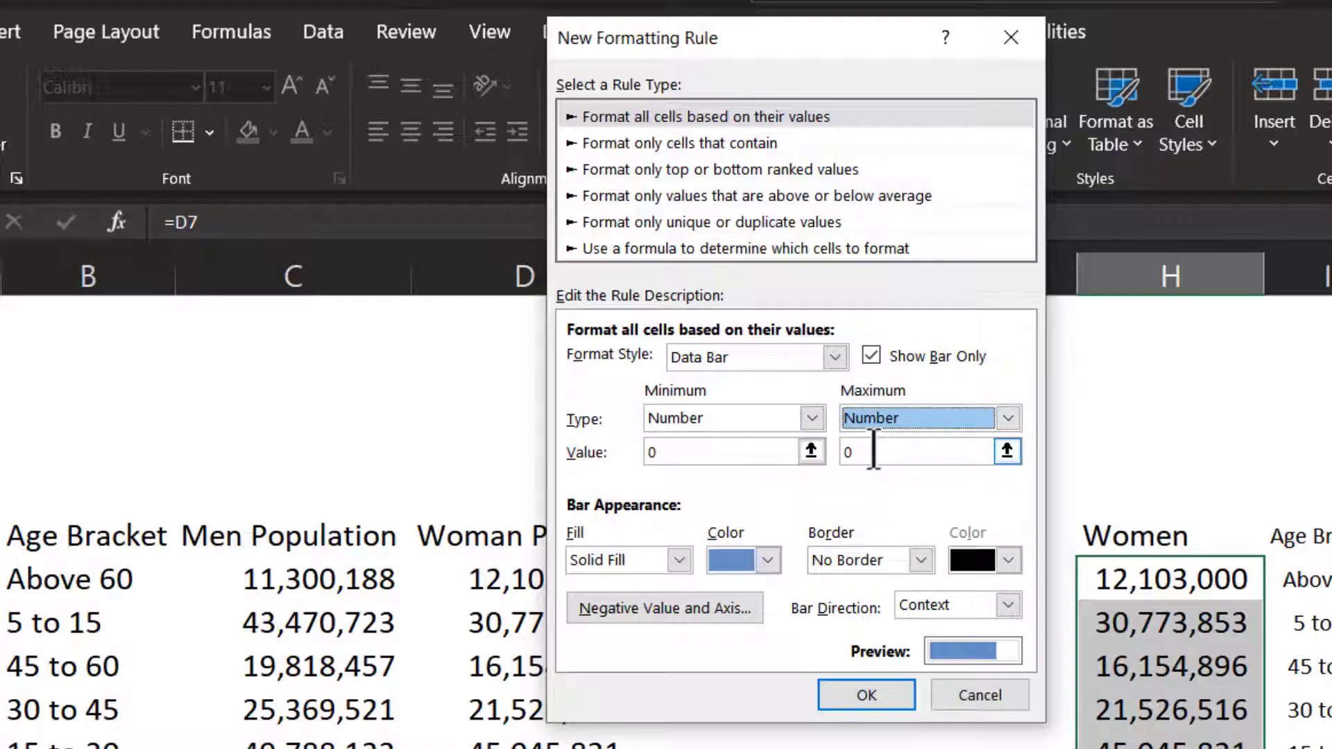
pyautogui.click(874, 451)
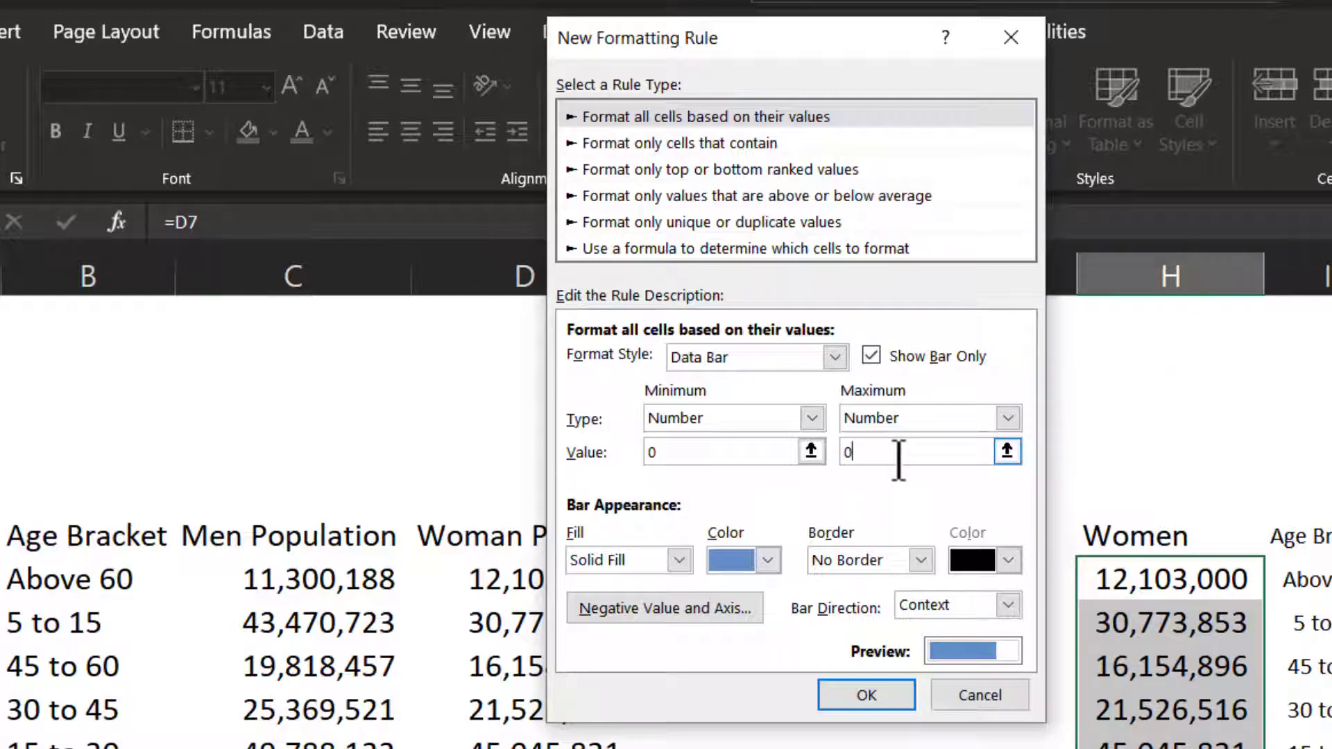
pyautogui.press('BackSpace')
pyautogui.write('55000000')
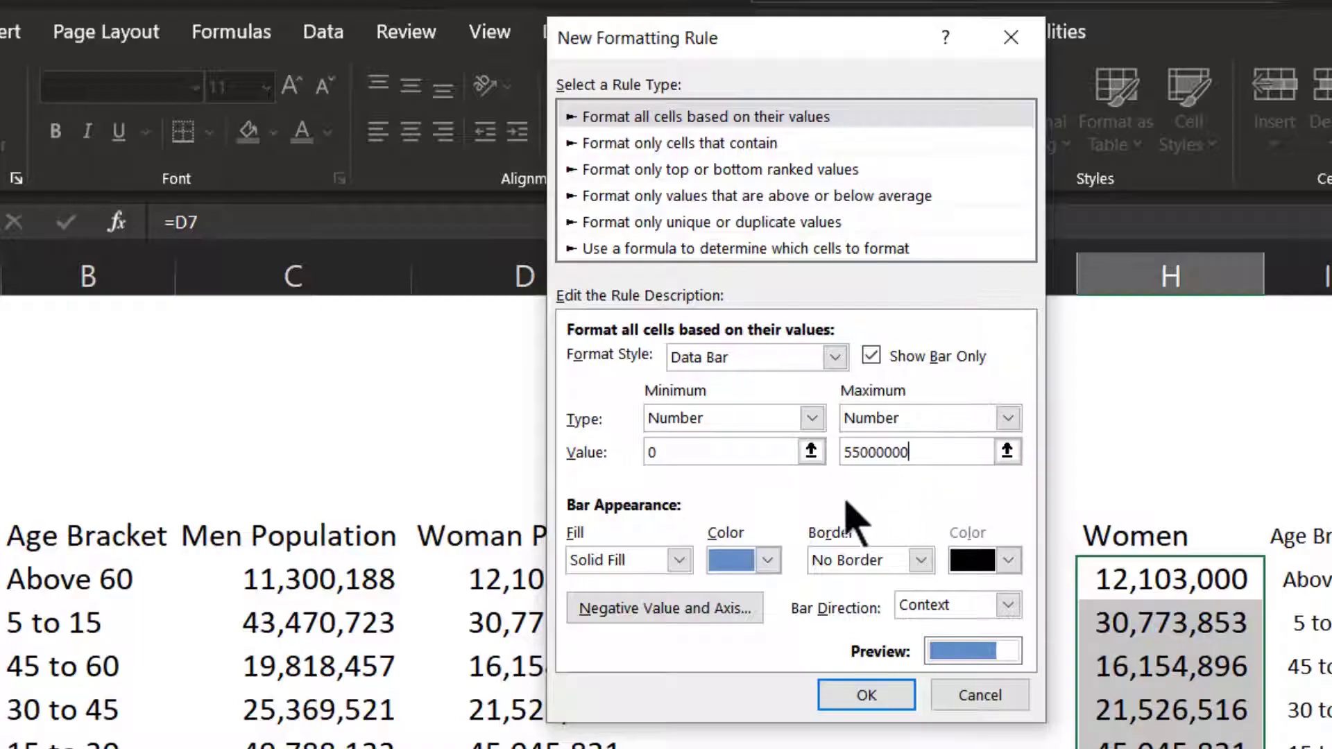
# - Give the Women data bars a pink fill running right-to-left
pyautogui.click(758, 566)
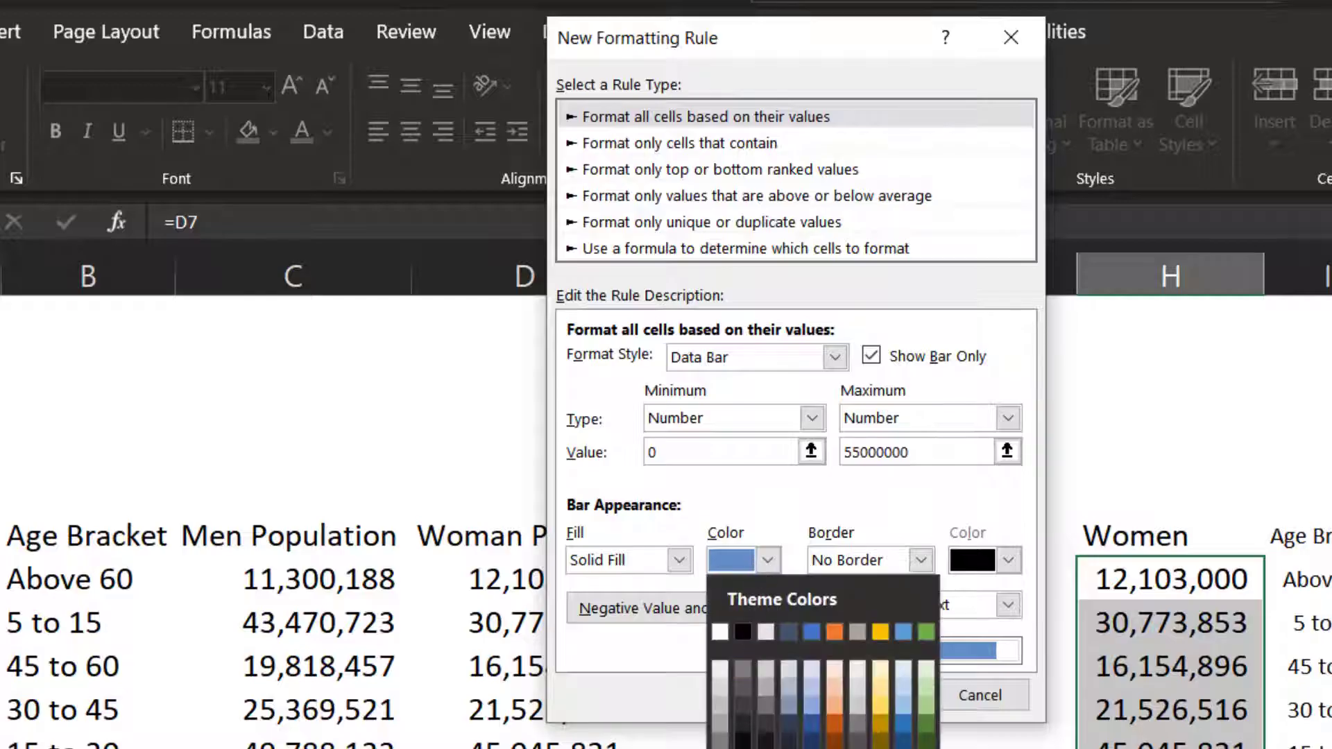
pyautogui.click(835, 732)
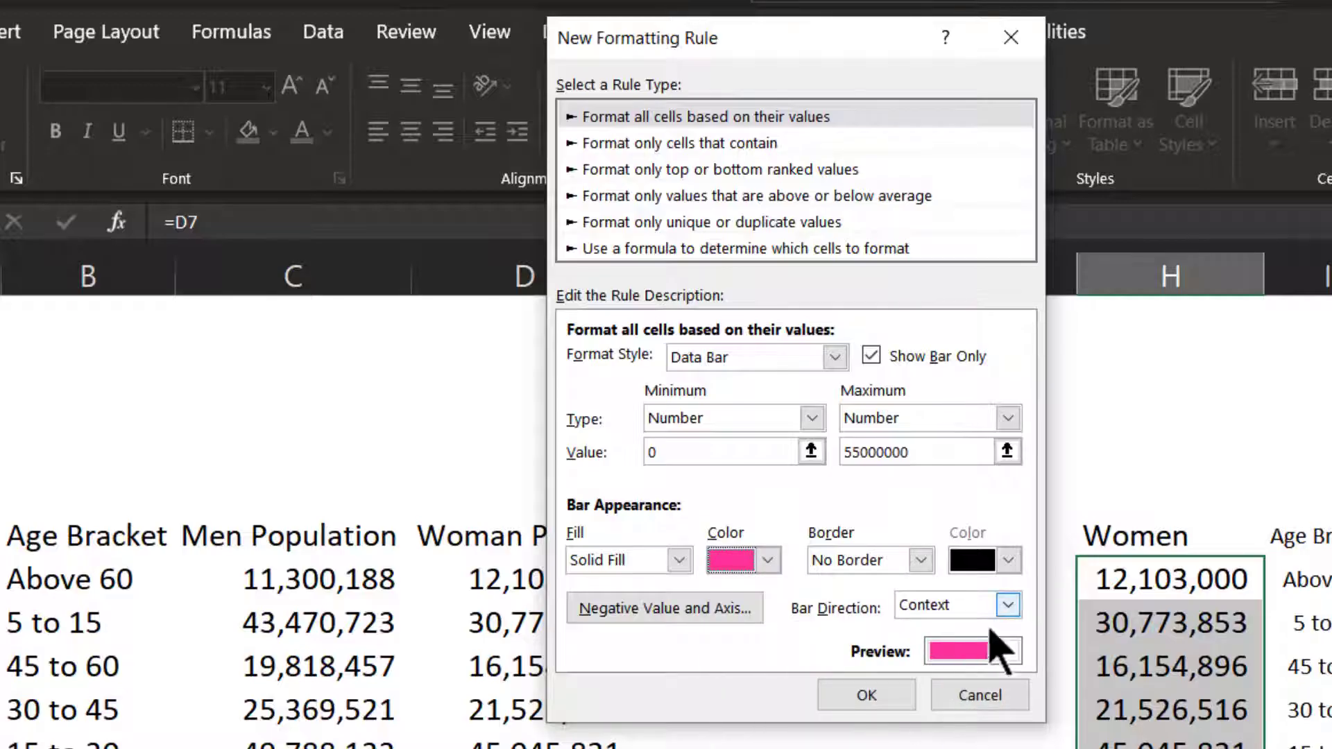
pyautogui.click(1007, 605)
pyautogui.click(981, 670)
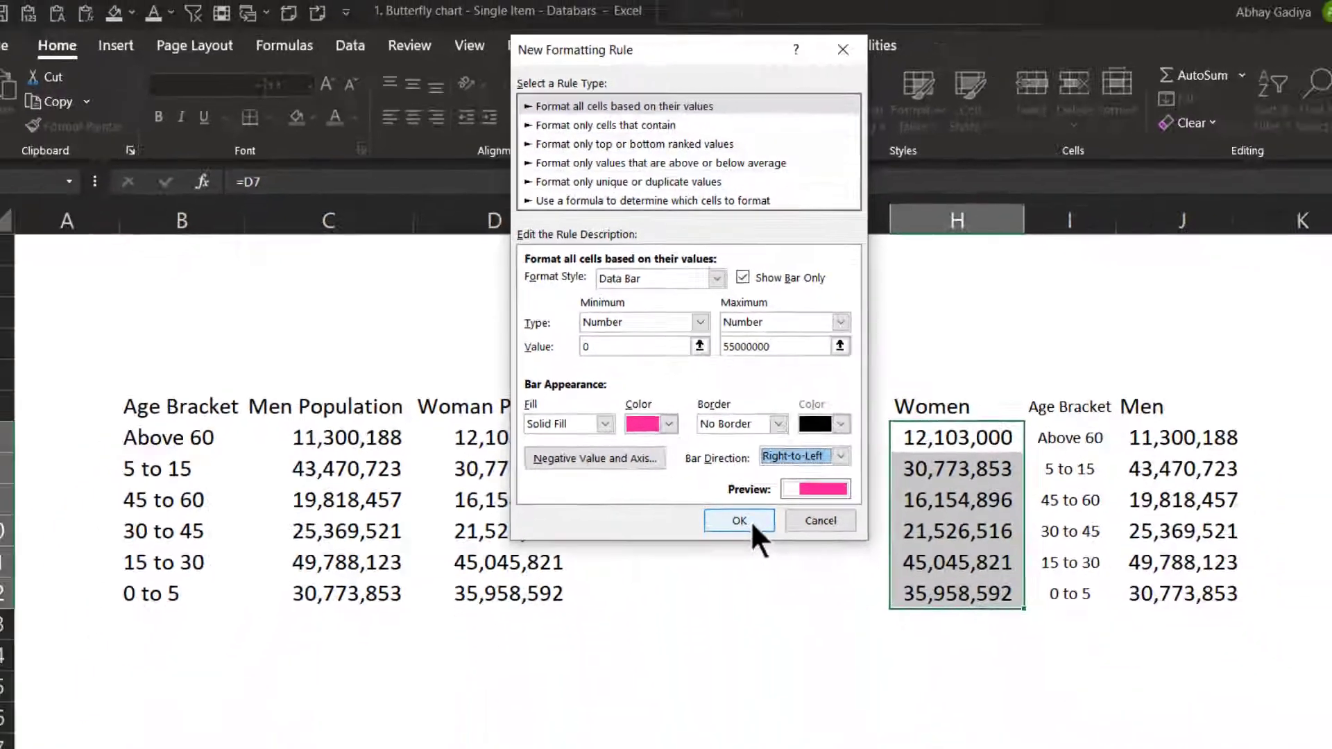
# - Apply the Women data bar rule and enter 55000000 in cell H2
pyautogui.click(753, 524)
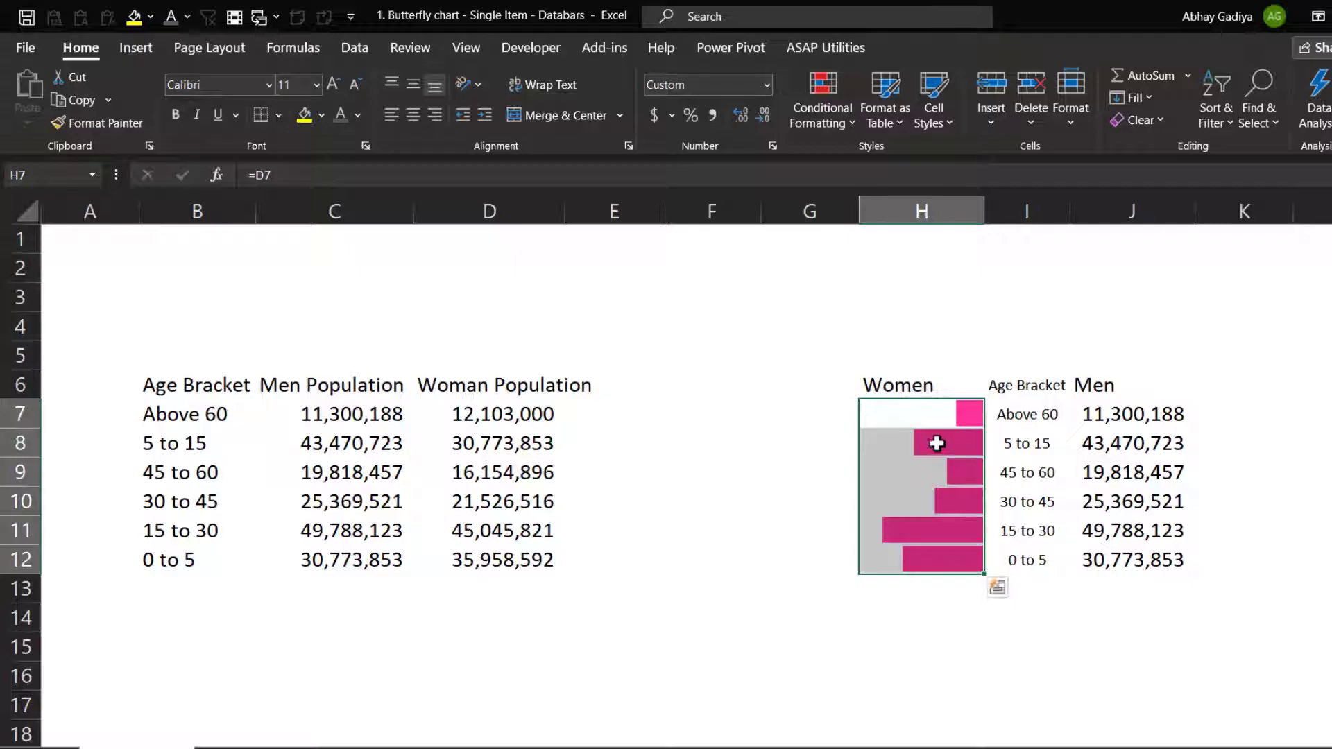
pyautogui.click(909, 270)
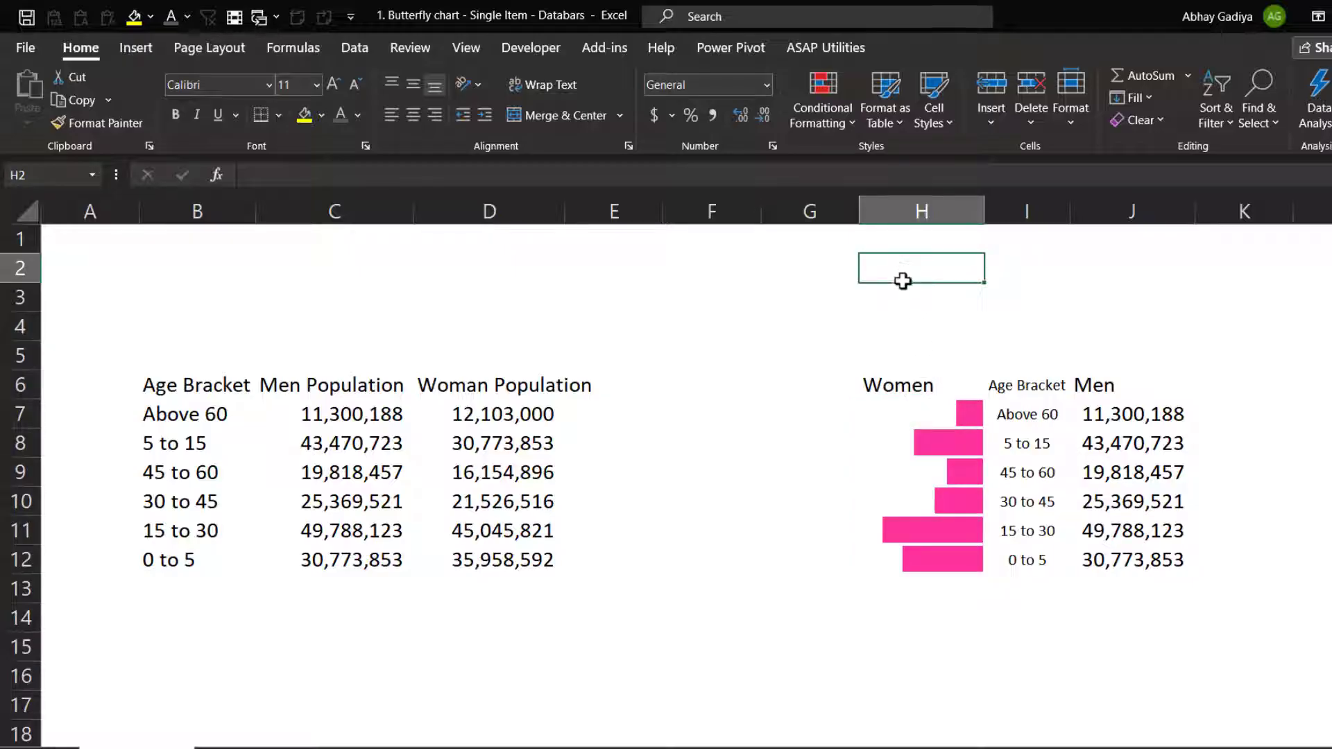
pyautogui.write('550000')
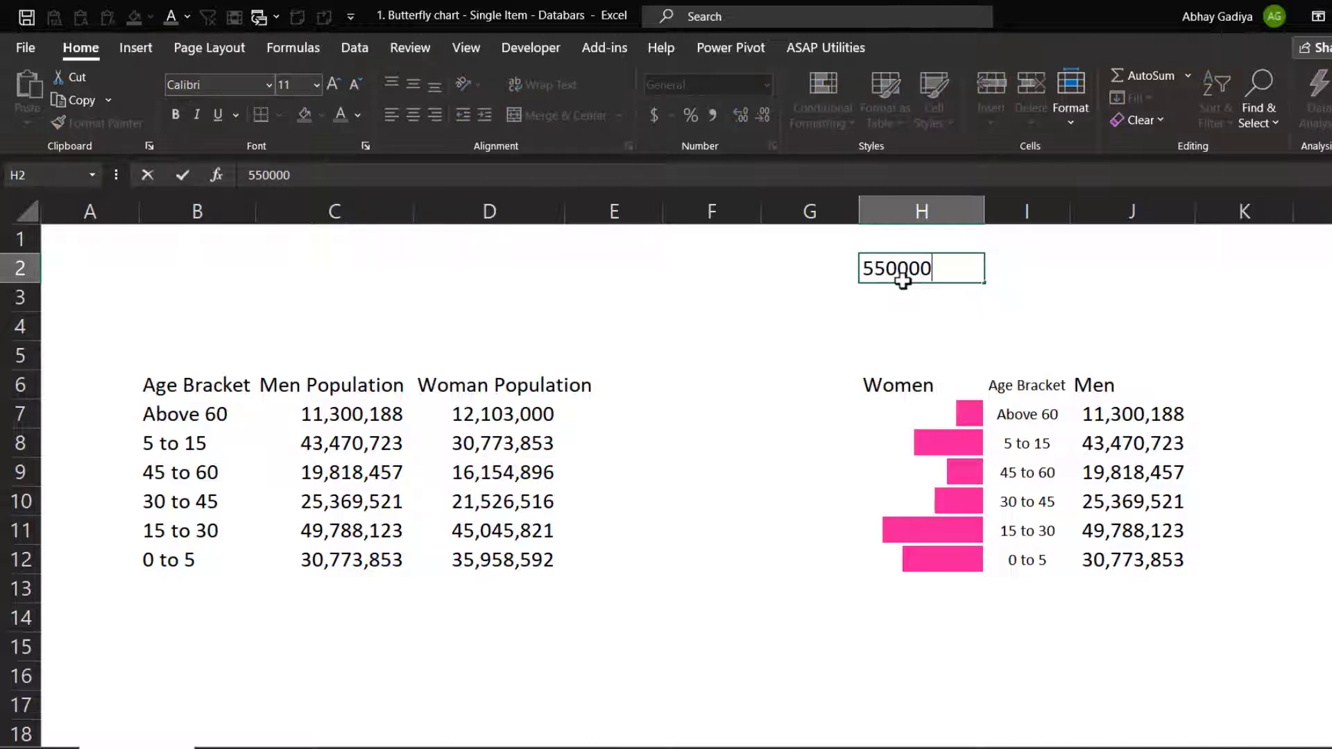
pyautogui.write('00')
pyautogui.press('Return')
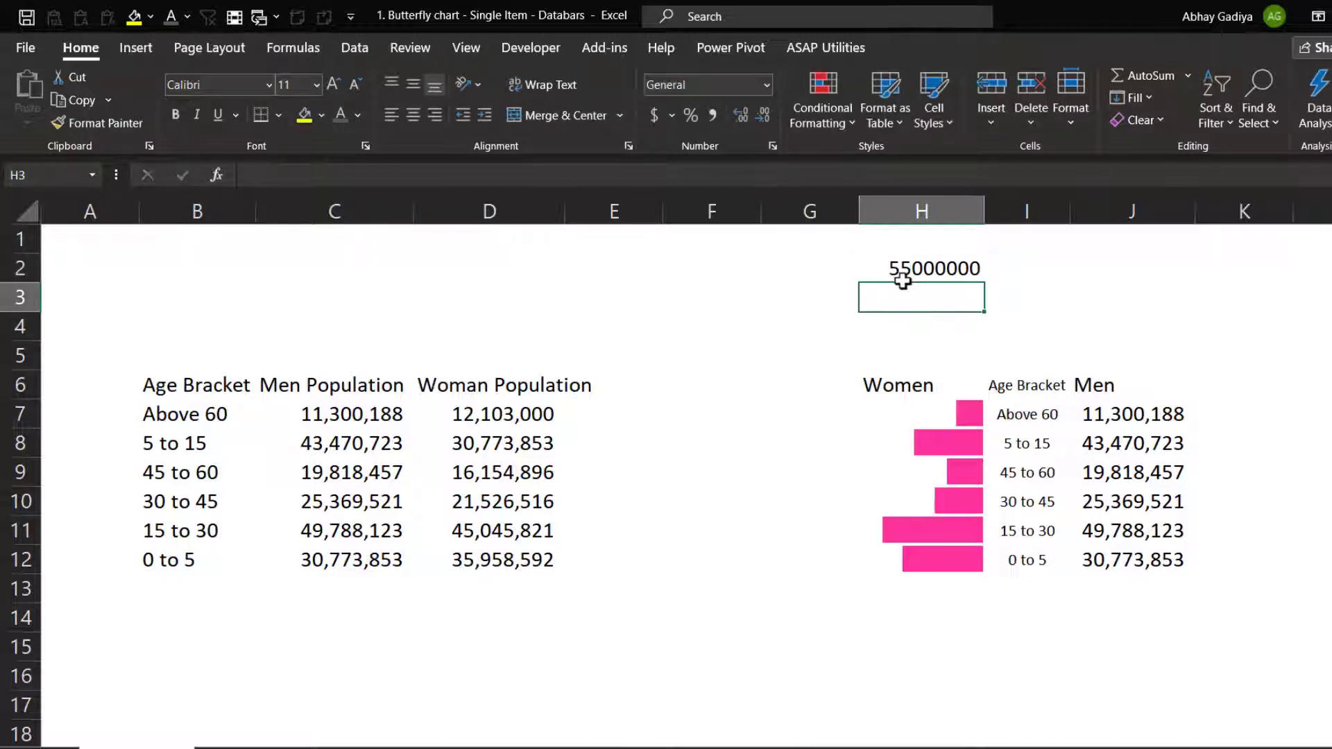
pyautogui.moveTo(956, 412); pyautogui.dragTo(954, 561)
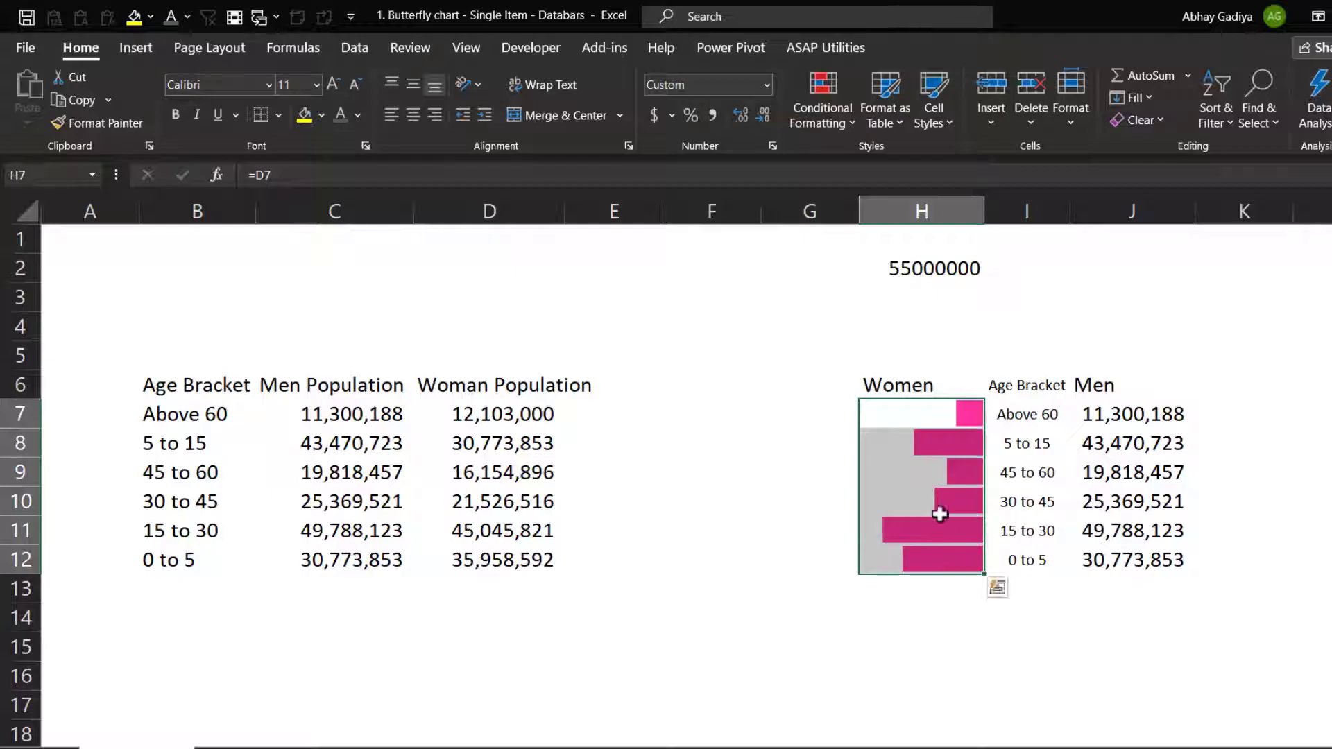
# - Edit the Women data bar rule so its maximum value is =$H$2
pyautogui.click(826, 109)
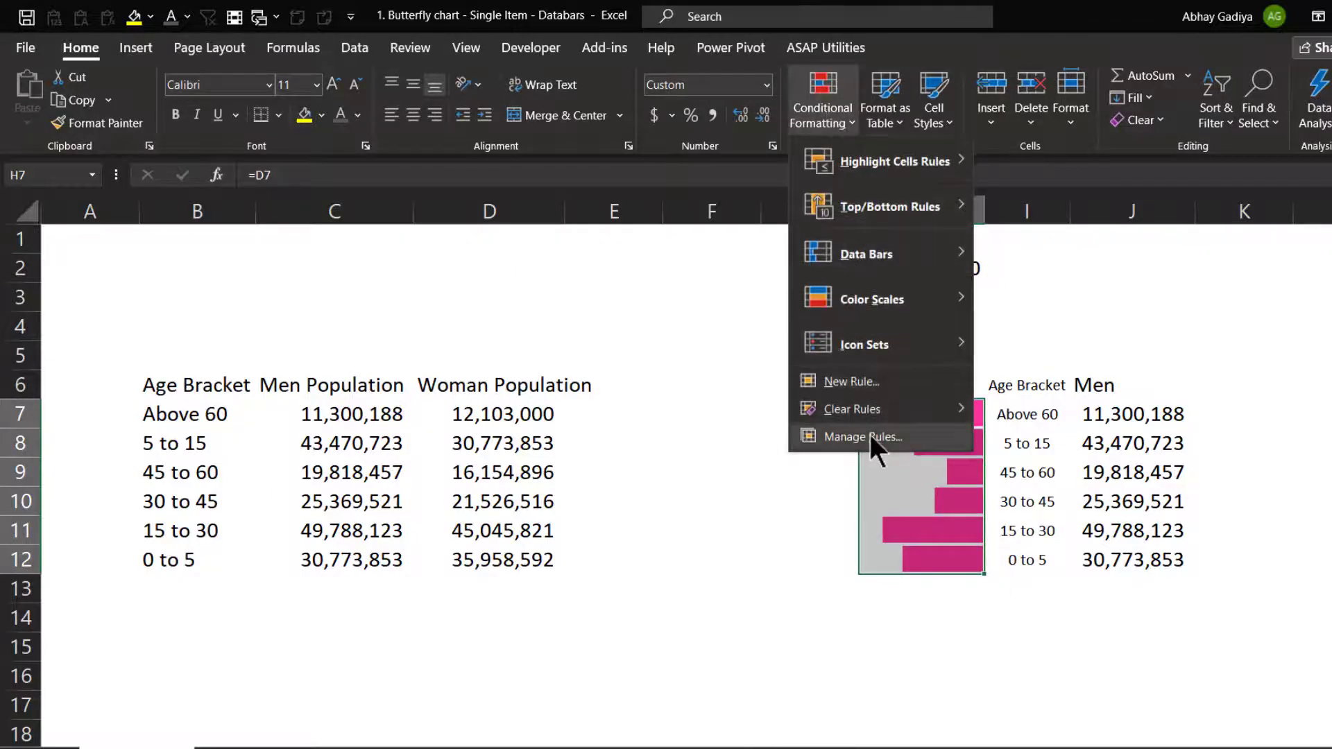
pyautogui.hotkey('alt', 'h')
pyautogui.press('l')
pyautogui.press('r')
pyautogui.click(539, 251)
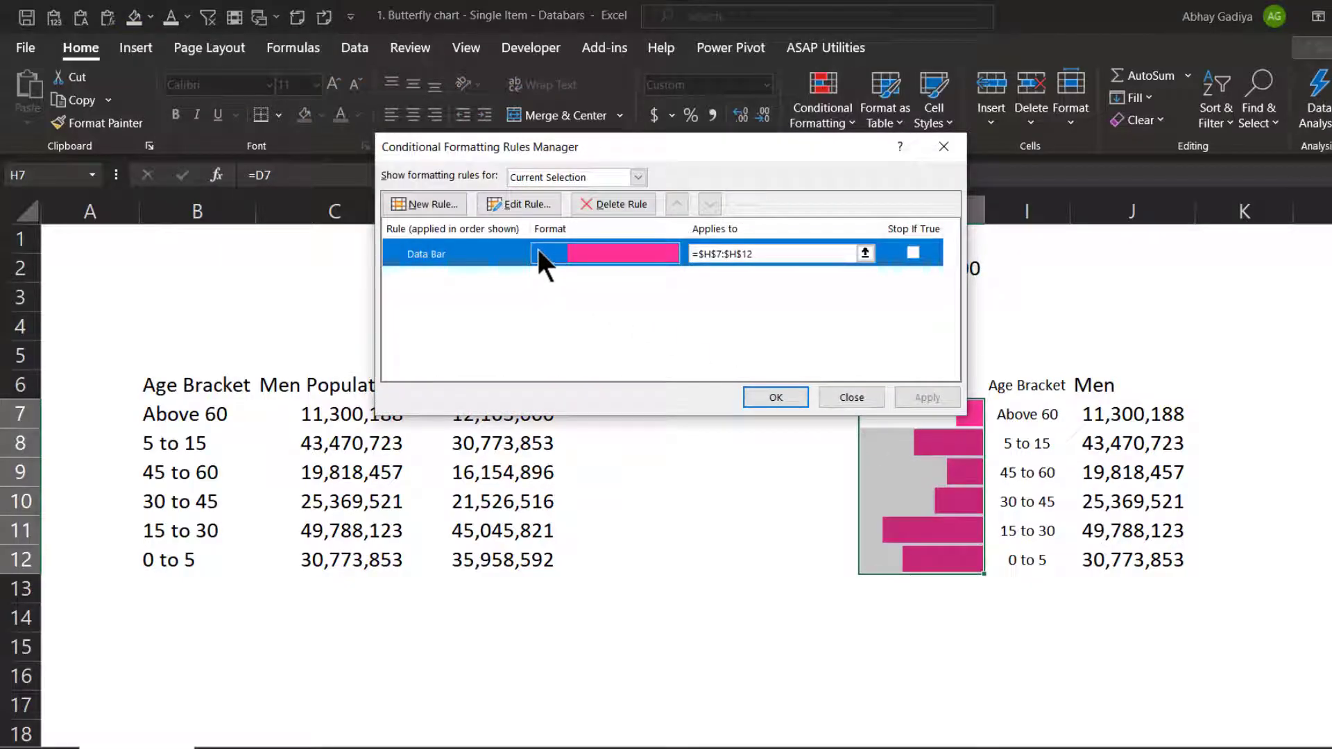
pyautogui.click(521, 204)
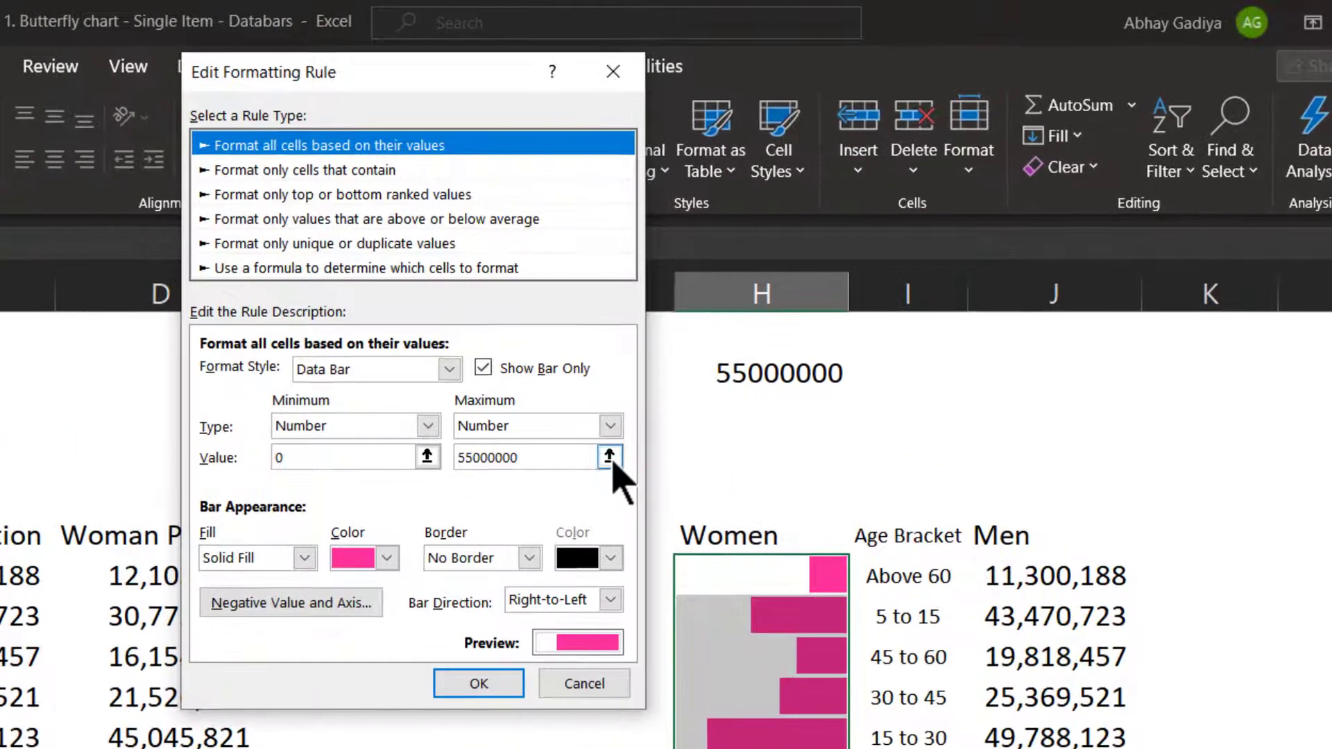
pyautogui.click(813, 329)
pyautogui.click(759, 390)
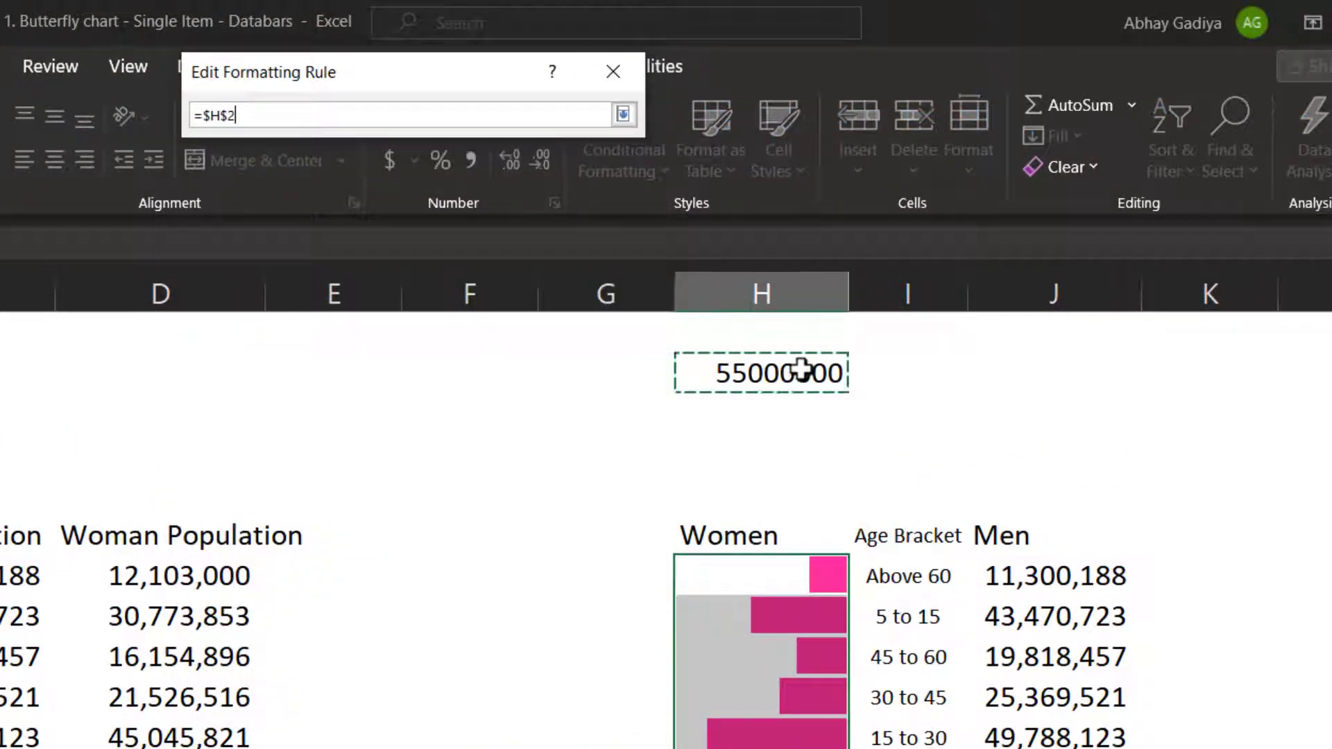
pyautogui.click(623, 115)
pyautogui.click(507, 683)
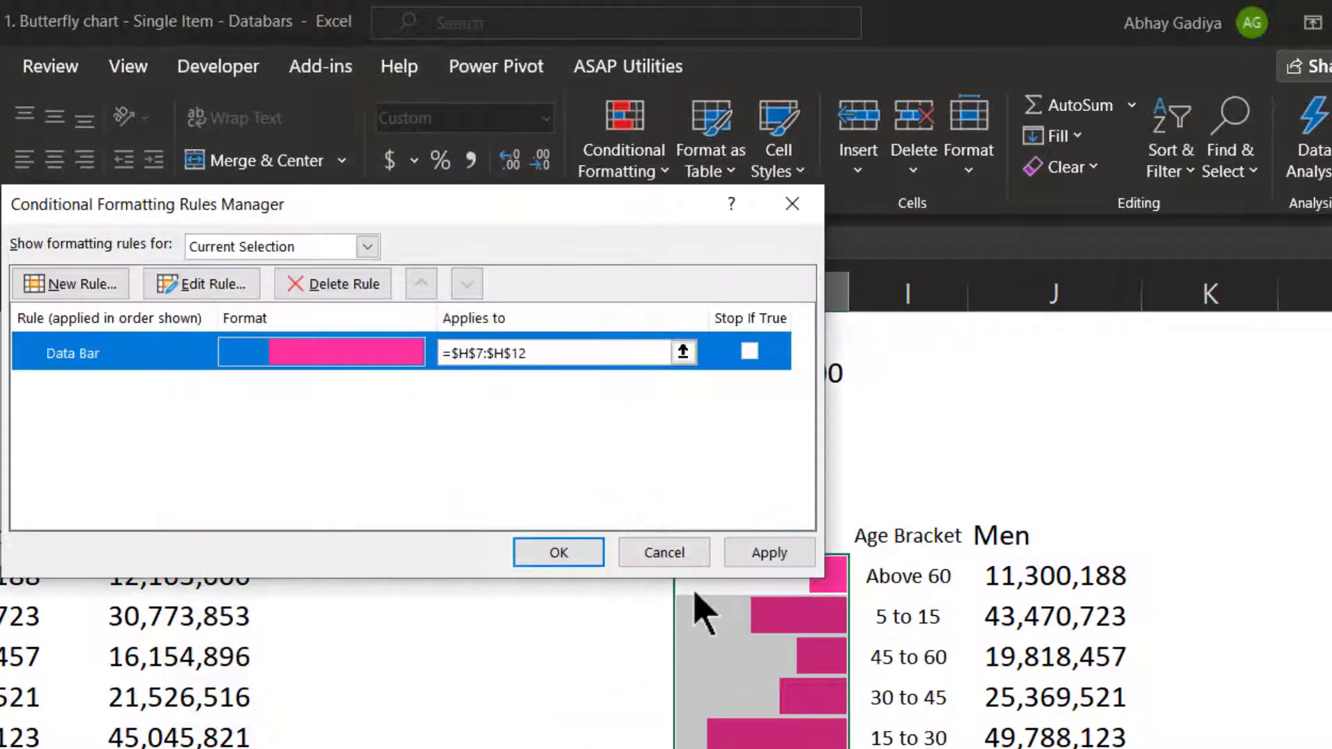
pyautogui.click(768, 553)
pyautogui.click(775, 403)
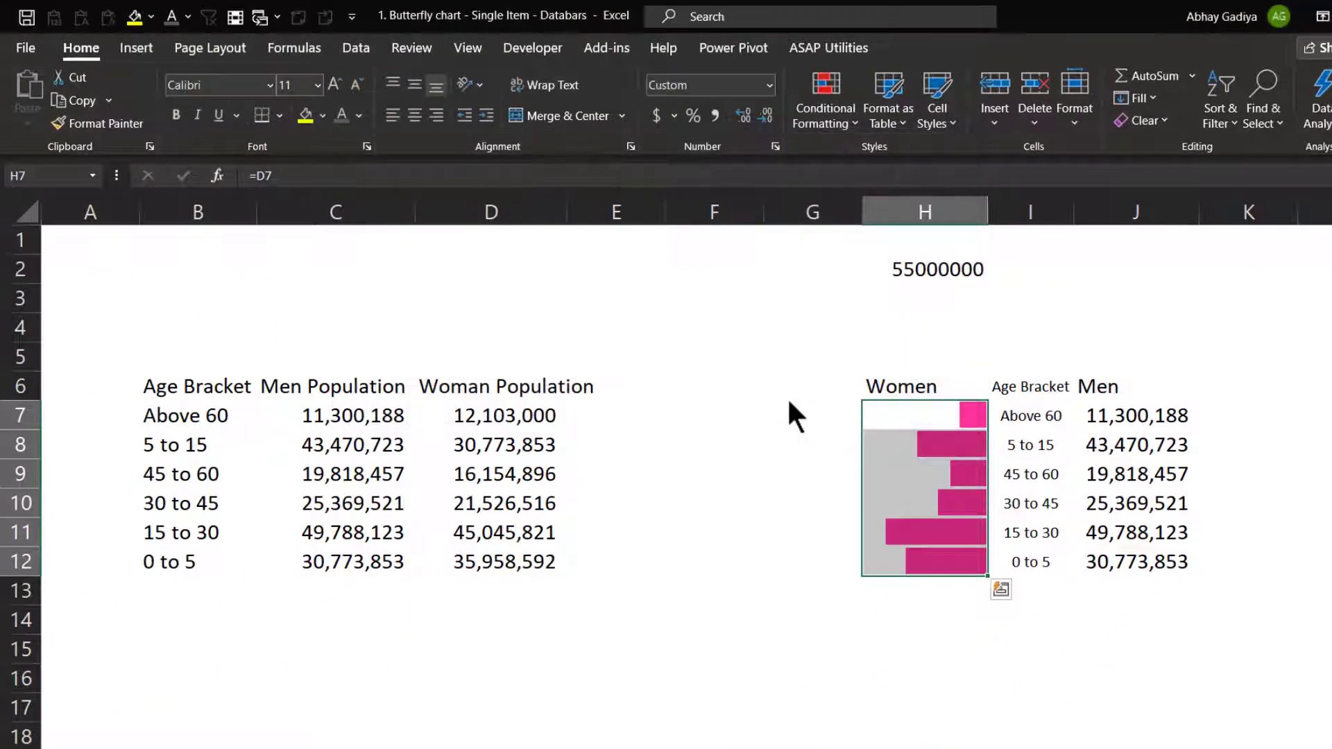
pyautogui.click(927, 271)
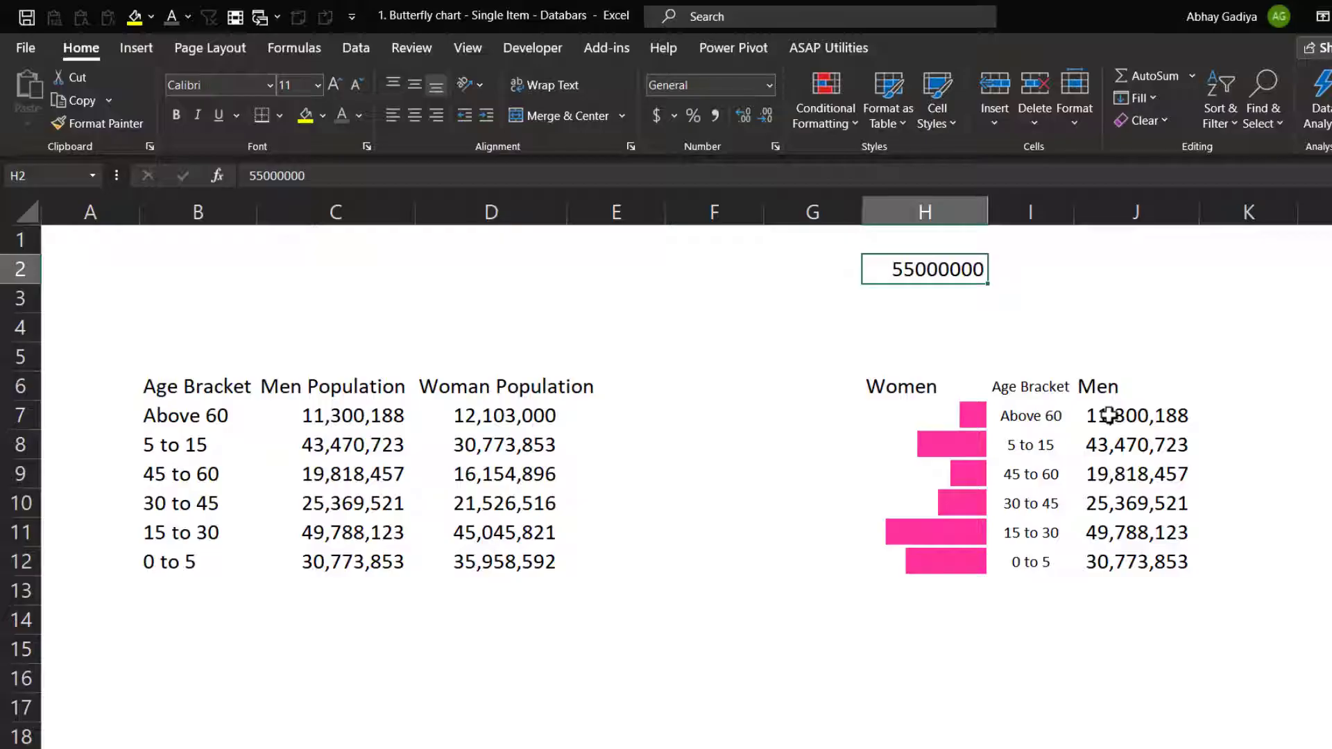
pyautogui.moveTo(1109, 415); pyautogui.dragTo(1110, 563)
# - Start a bar-only data bar rule for J7:J12 with minimum 0 and maximum =$H$2
pyautogui.click(831, 114)
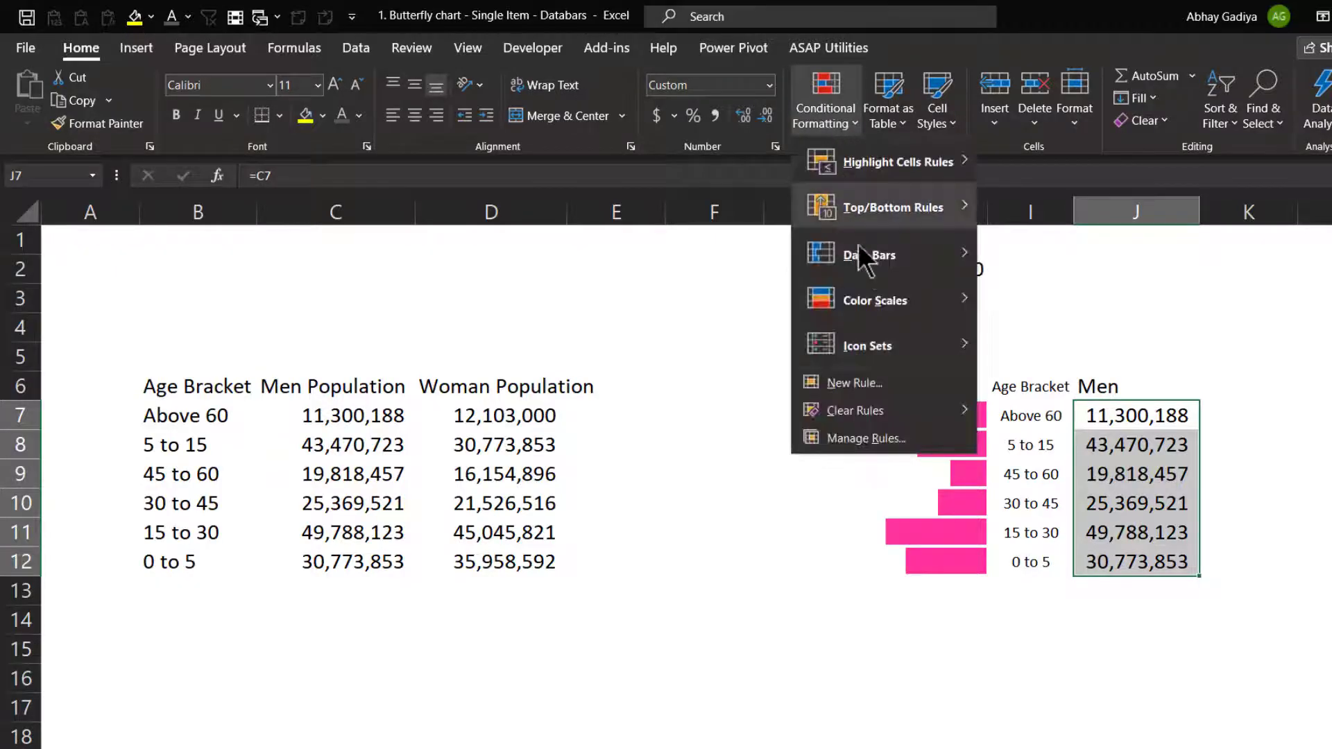
pyautogui.moveTo(860, 254)
pyautogui.click(1044, 450)
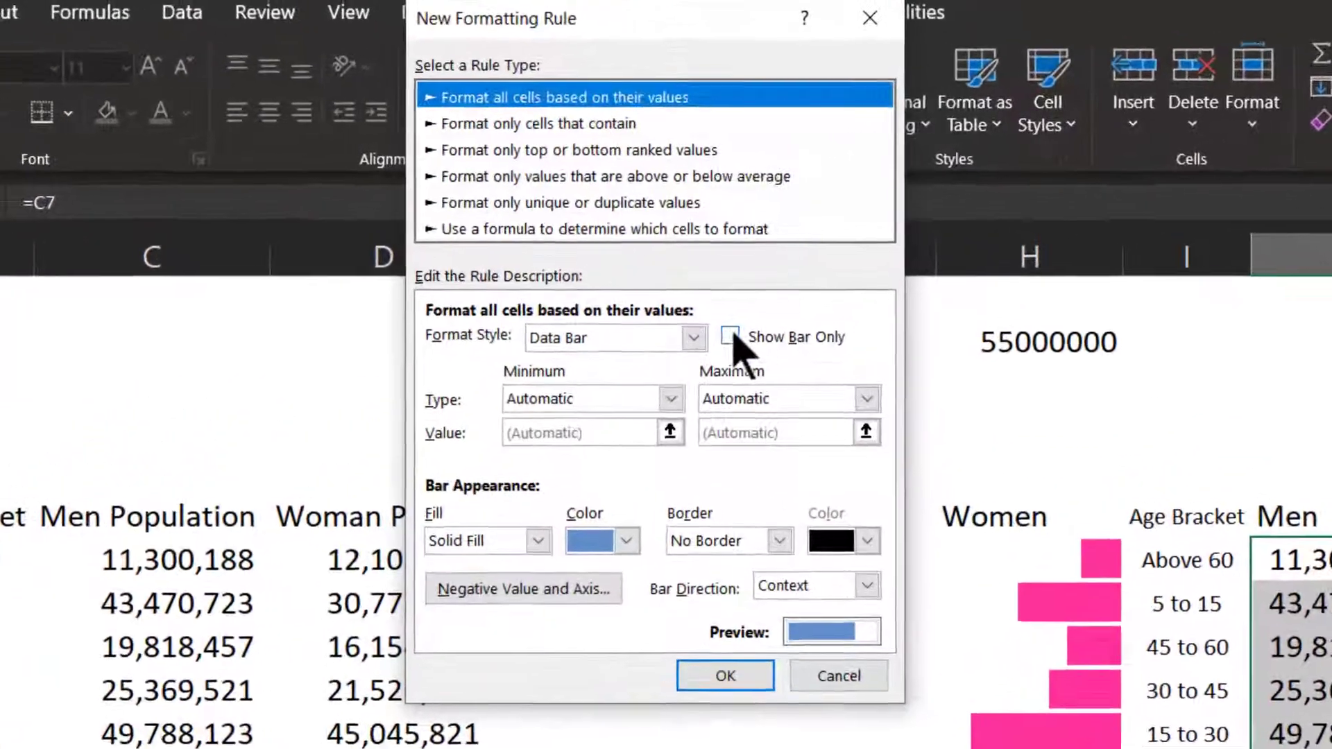
pyautogui.click(723, 264)
pyautogui.click(669, 407)
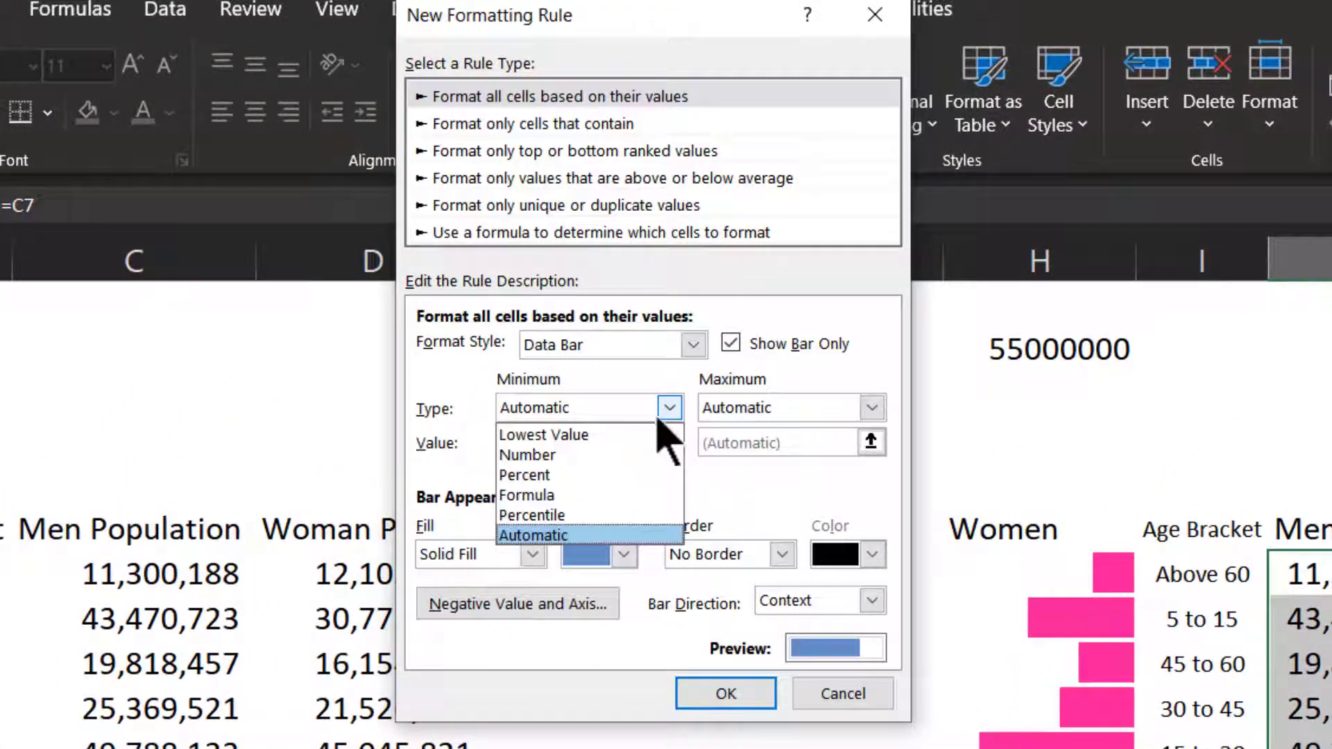
pyautogui.click(597, 453)
pyautogui.click(797, 409)
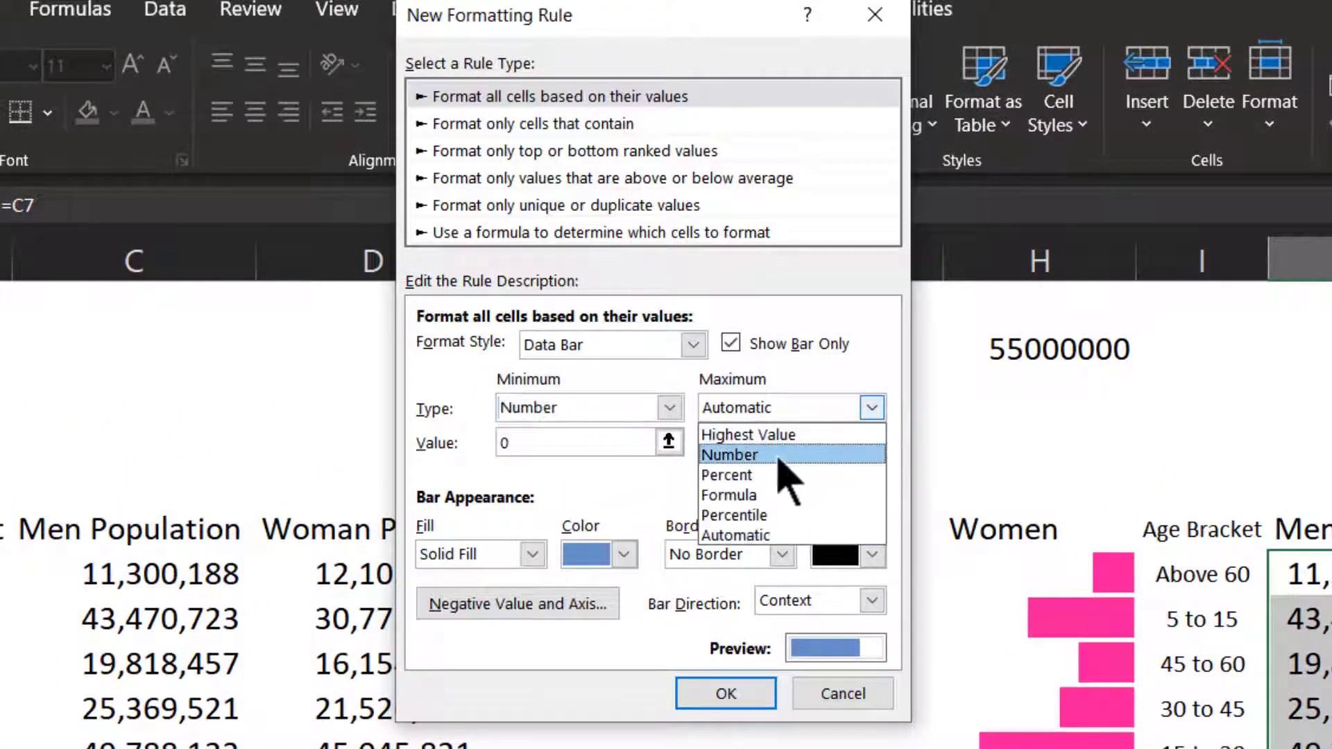
pyautogui.click(798, 452)
pyautogui.click(871, 442)
pyautogui.click(1026, 347)
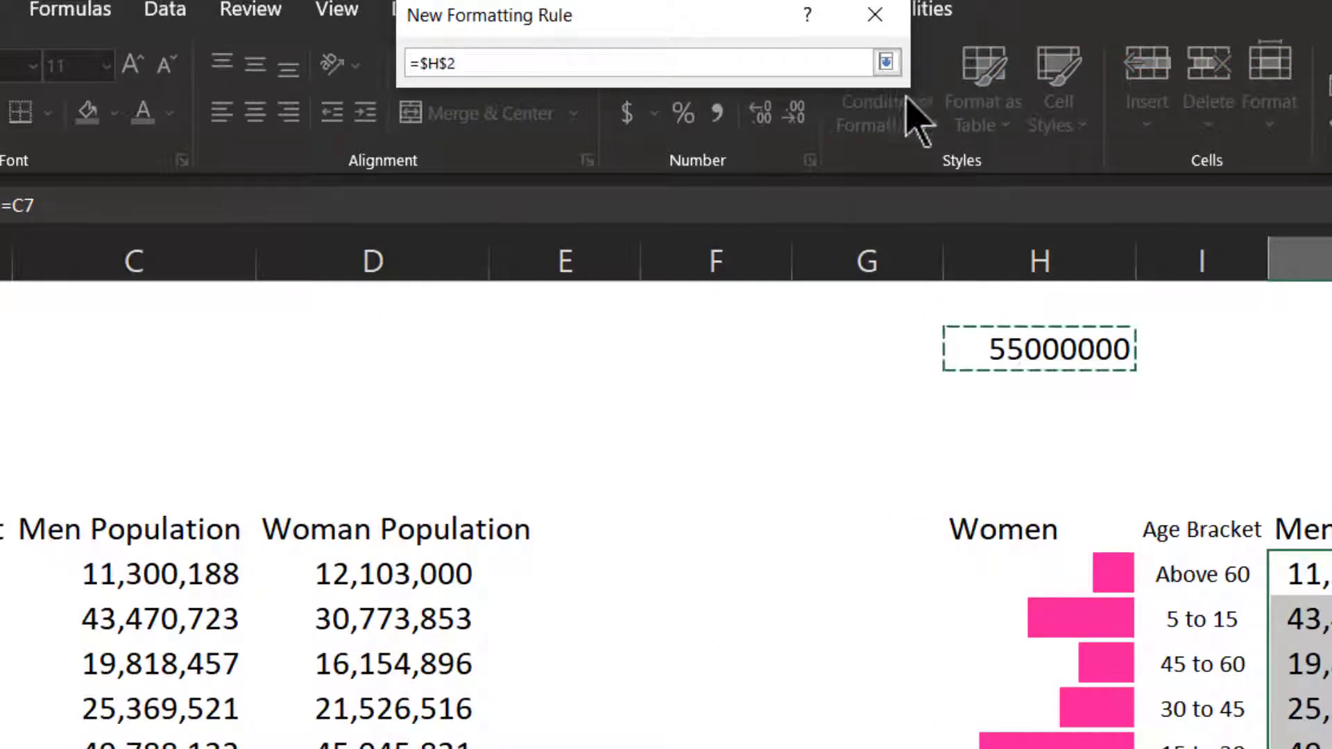
pyautogui.click(886, 63)
# - Give the Men bars a dark blue left-to-right fill and apply the rule
pyautogui.click(623, 554)
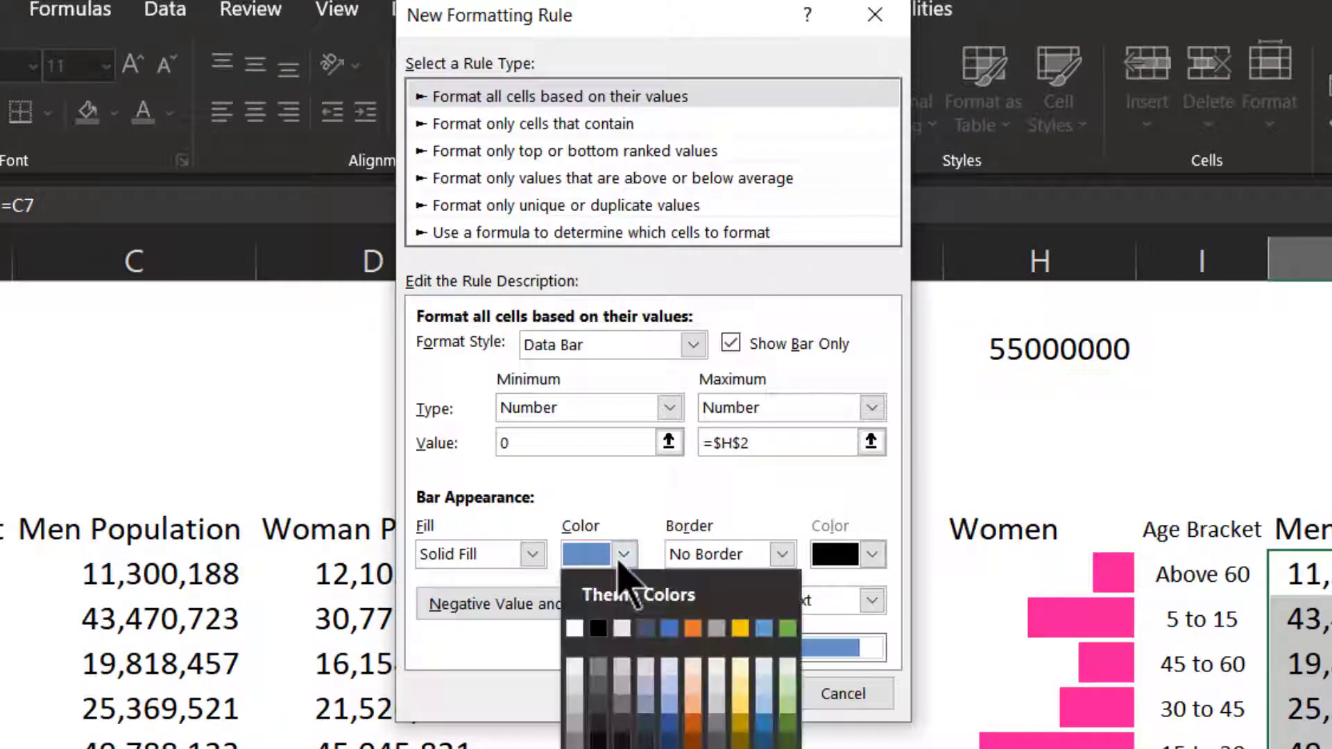
pyautogui.click(764, 723)
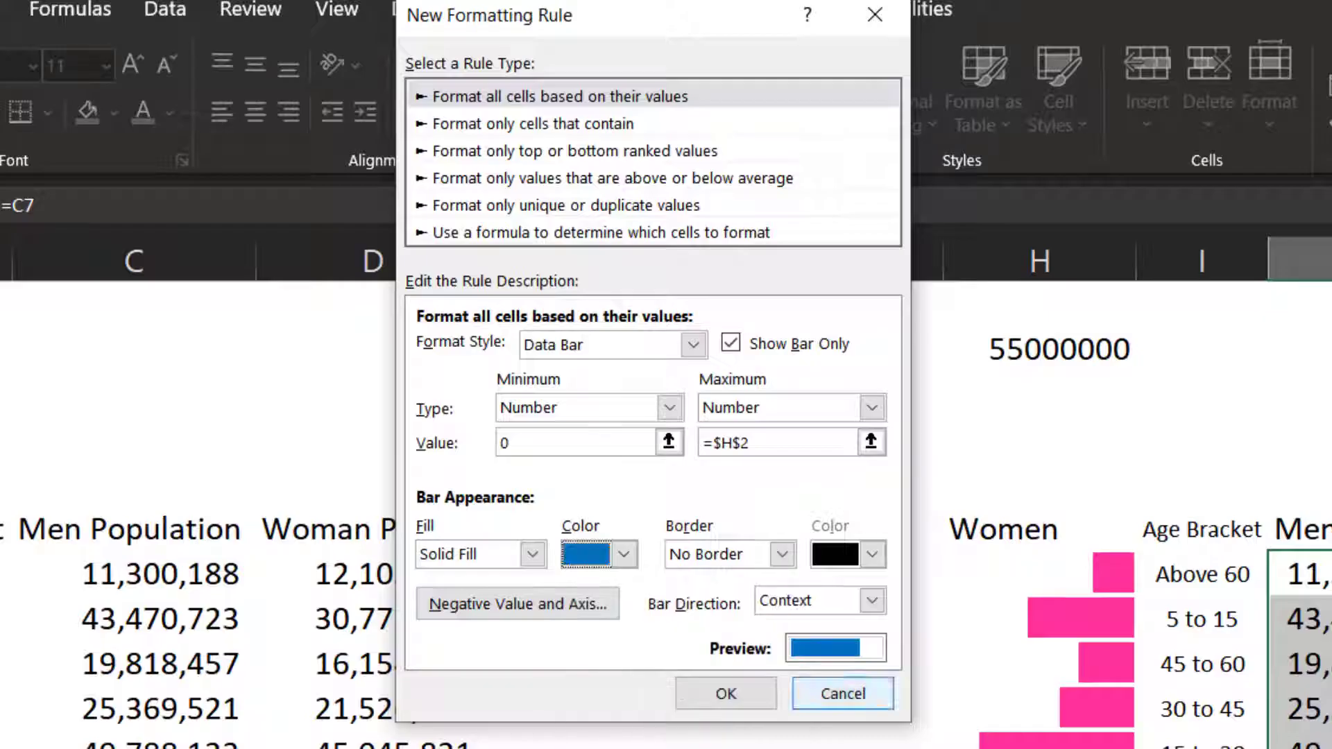
pyautogui.click(871, 600)
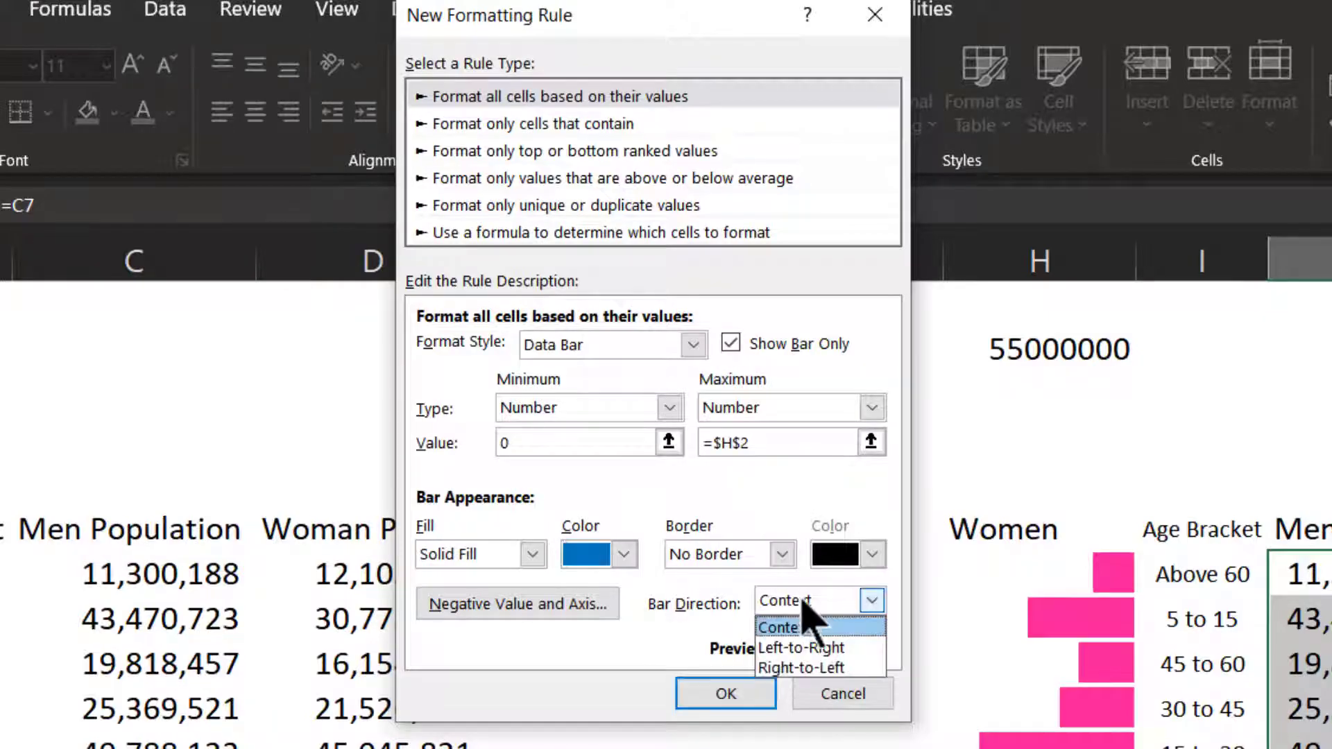
pyautogui.click(829, 645)
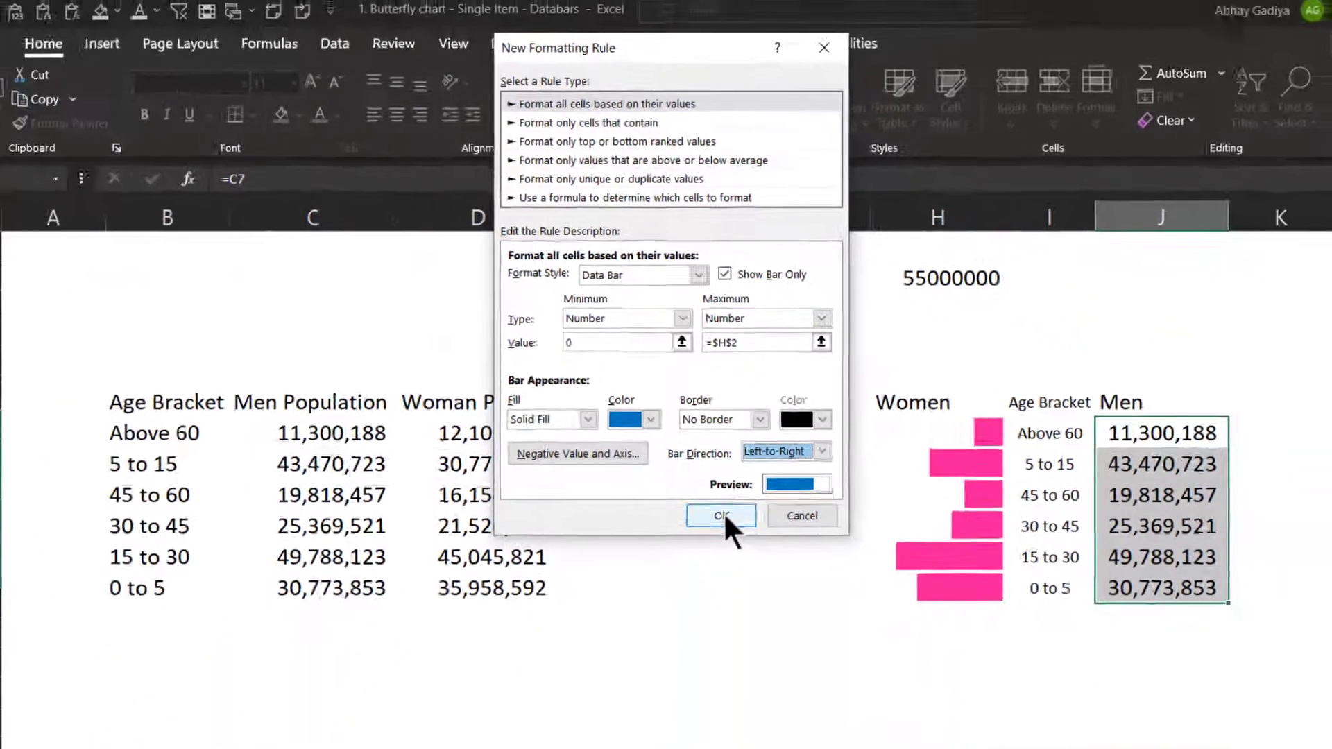
pyautogui.click(725, 694)
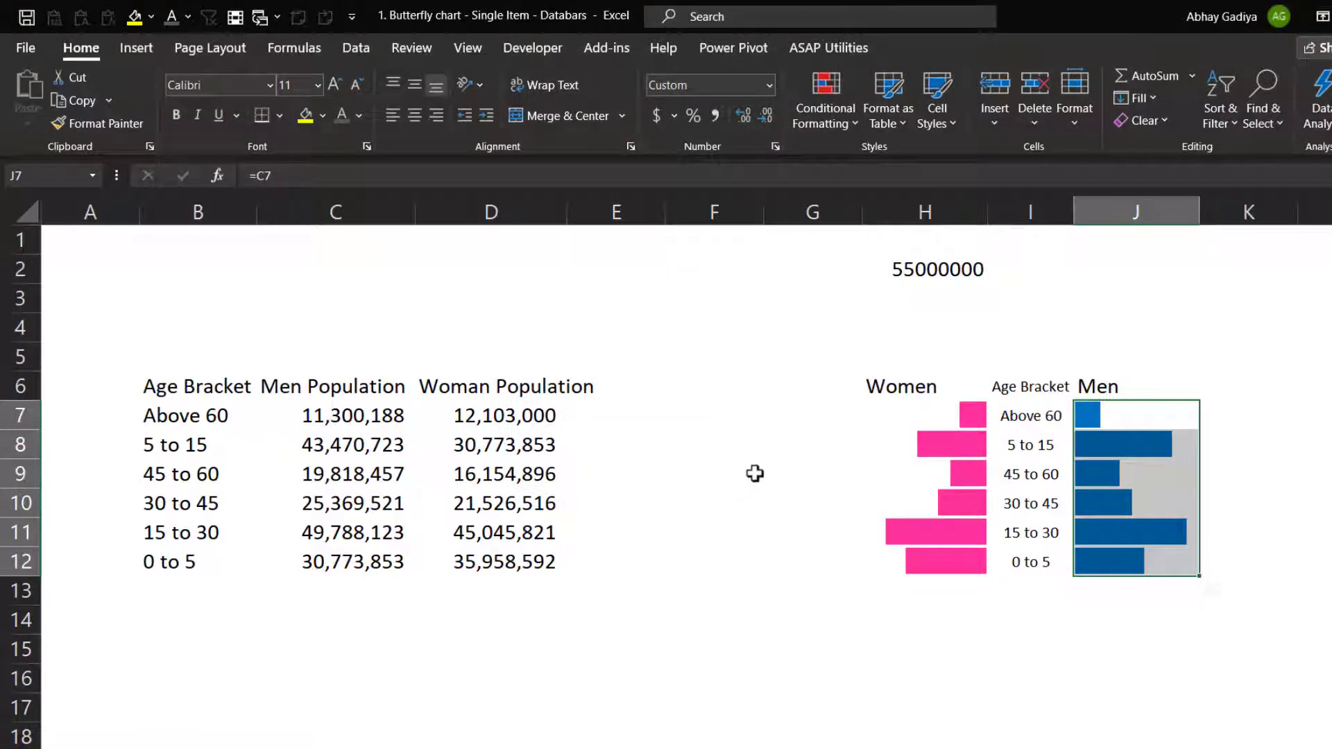
# - Widen the Women column H to 20 and adjust the Men side's column width
pyautogui.click(839, 423)
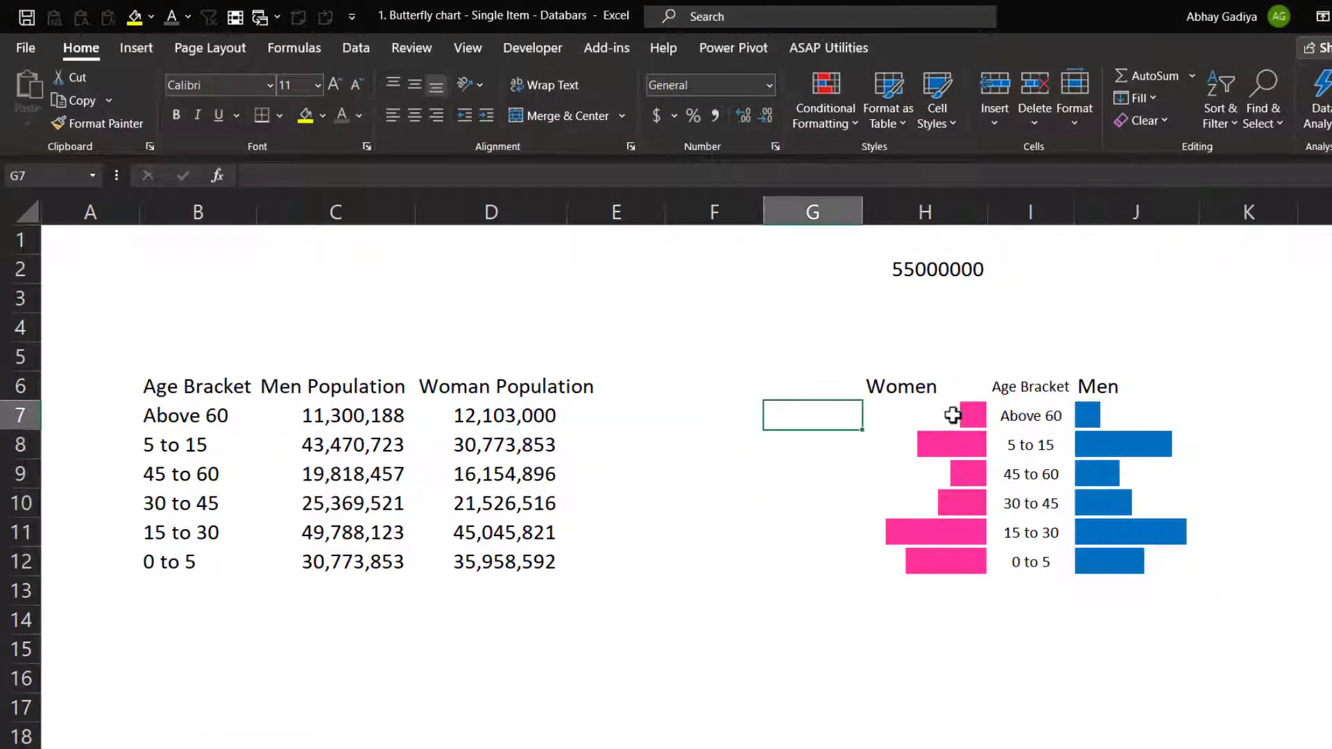
pyautogui.click(923, 417)
pyautogui.hotkey('alt', 'o')
pyautogui.write('cw')
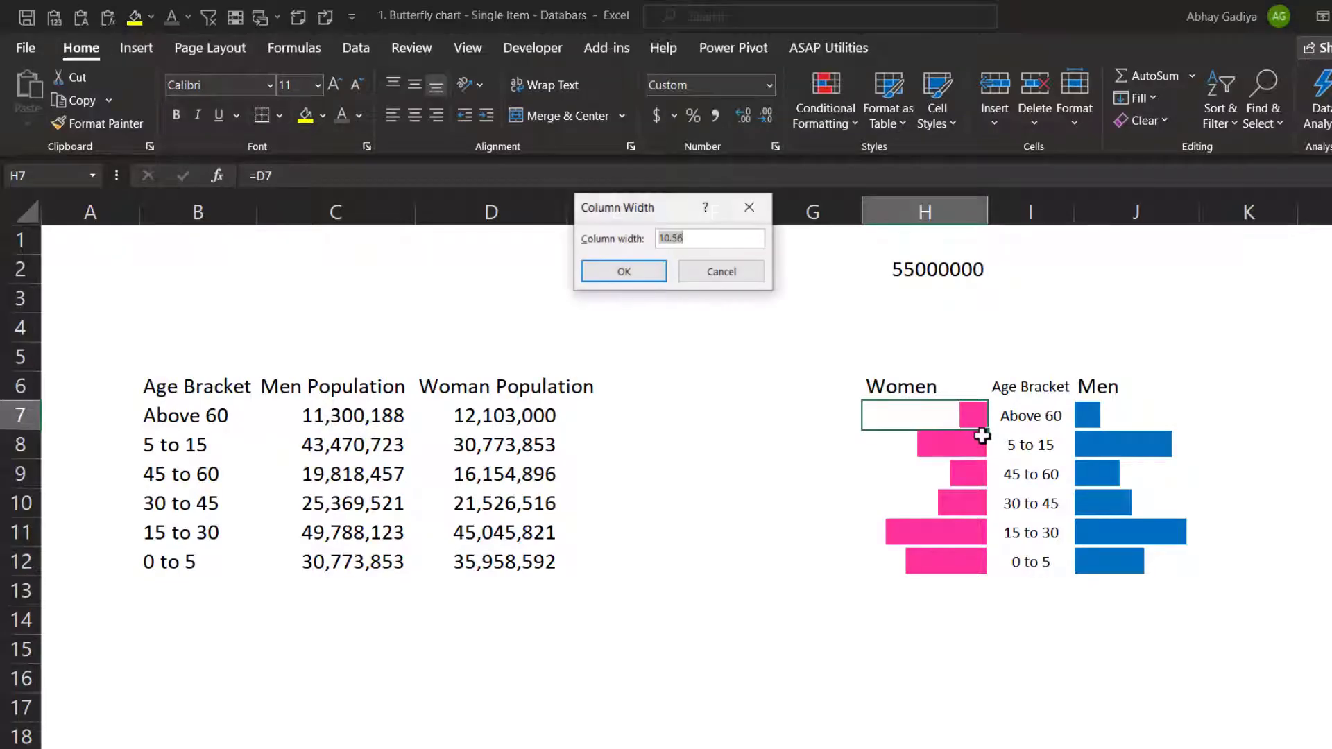
pyautogui.write('20')
pyautogui.press('Return')
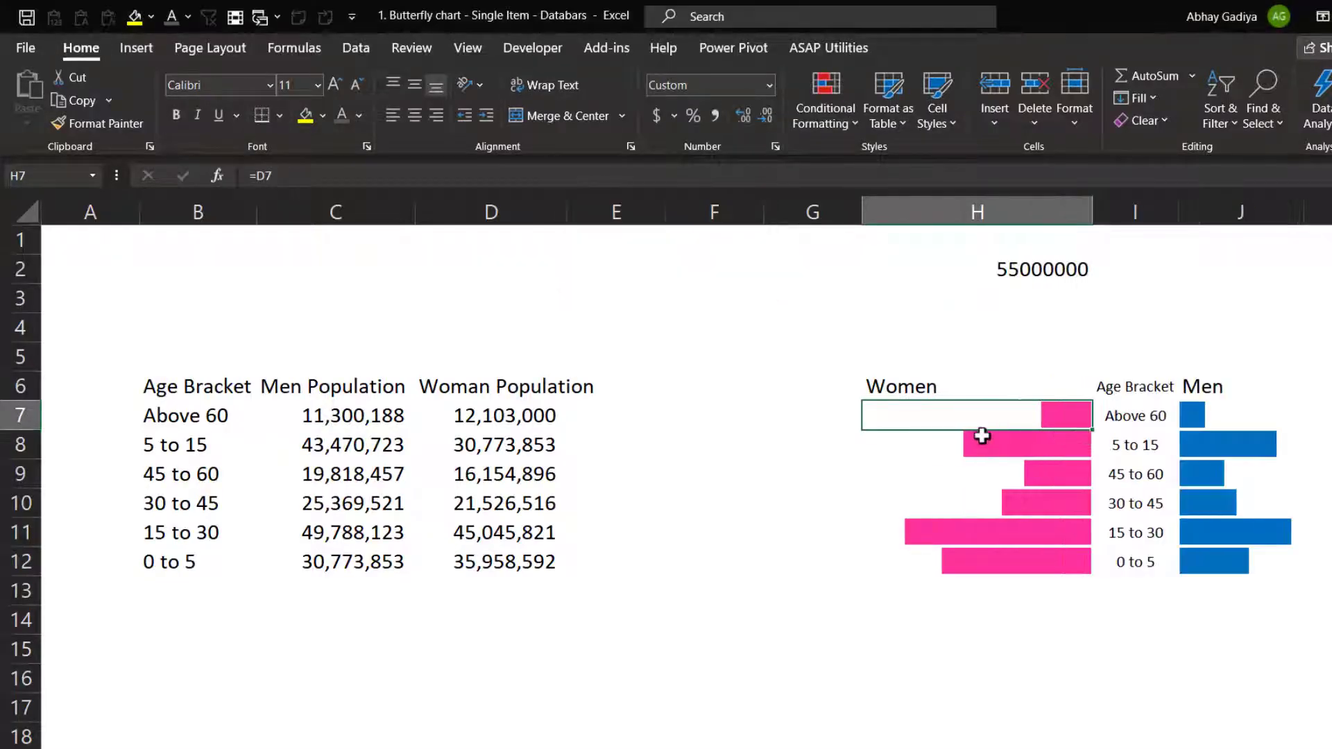
pyautogui.press('Right')
pyautogui.press('Right')
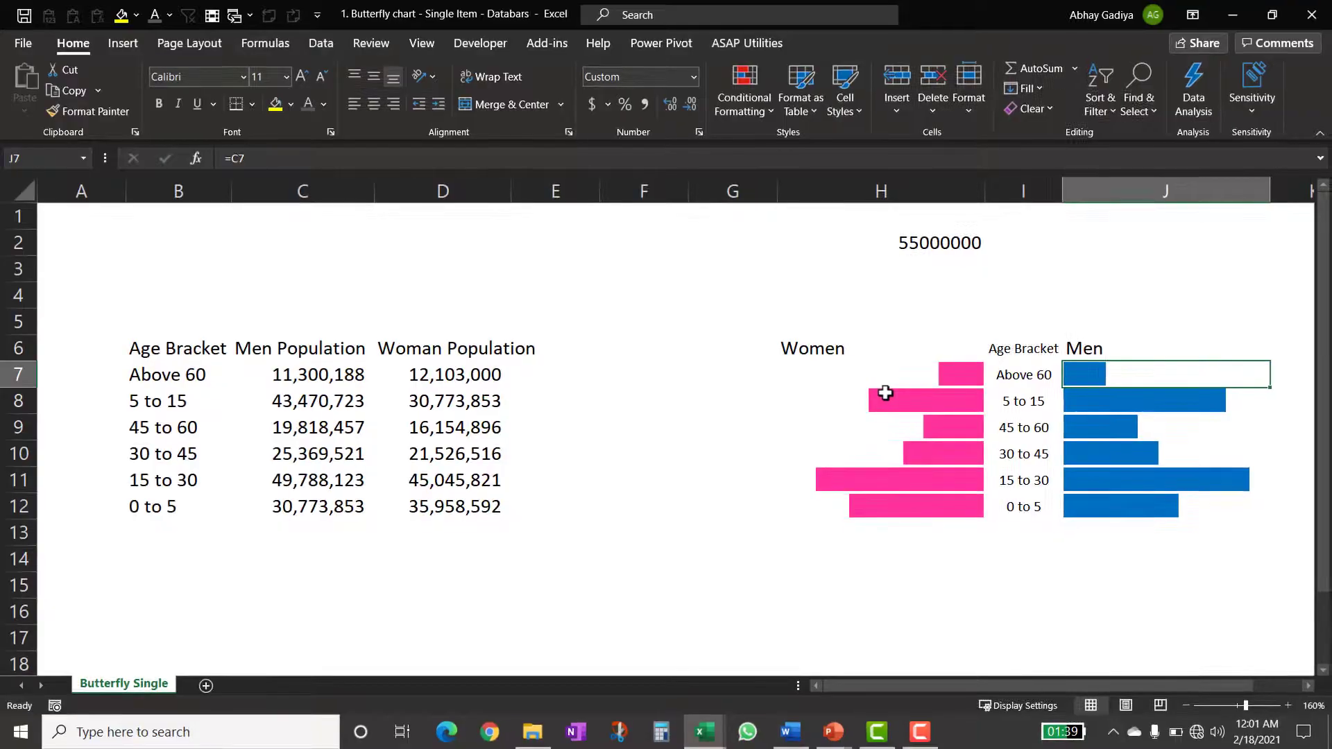
pyautogui.press('Right')
pyautogui.hotkey('alt', 'o')
pyautogui.press('c')
pyautogui.press('w')
pyautogui.press('Return')
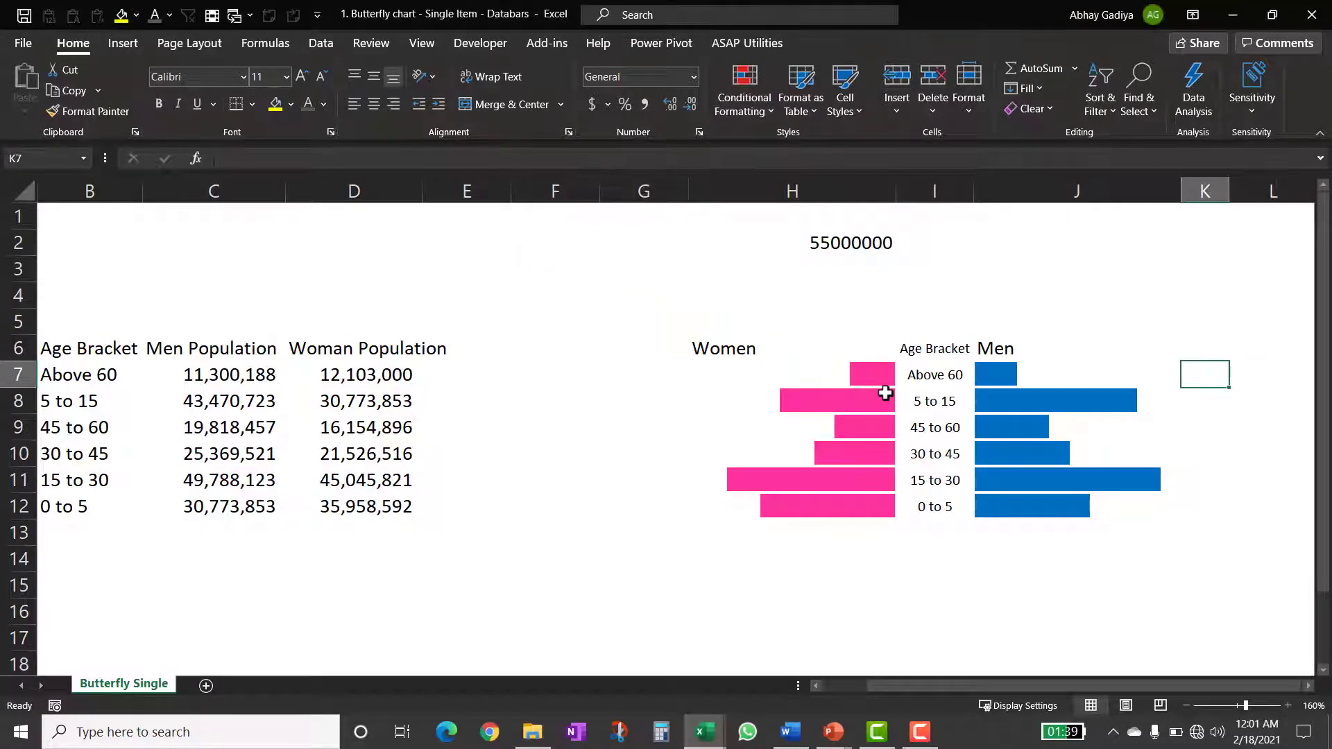
# - Set column G to a width of 4 with the cw4 command
pyautogui.press('Left')
pyautogui.press('Left')
pyautogui.press('Left')
pyautogui.press('Left')
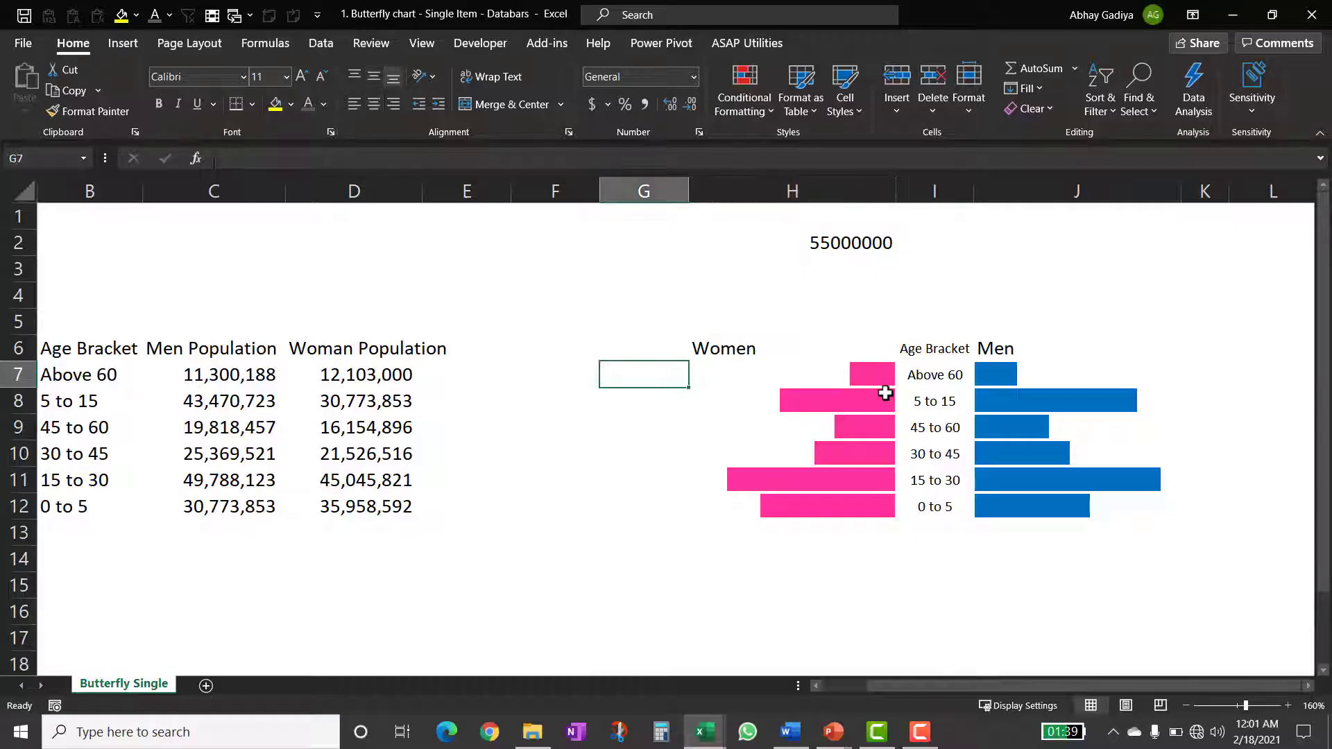
pyautogui.hotkey('alt', 'o')
pyautogui.write('cw4')
pyautogui.press('Return')
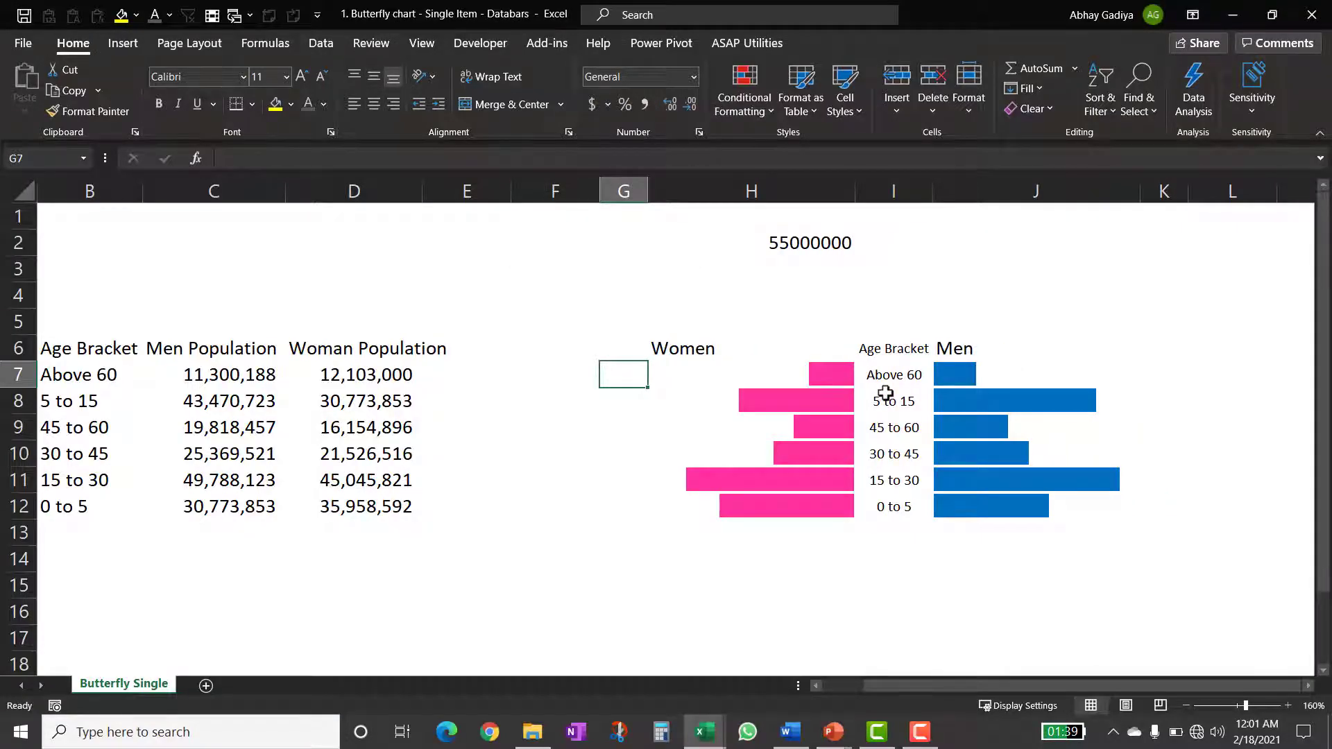
# - Fill G7:G12 with =D7/(10^6), formatted as Number with 0 decimals
pyautogui.write('=')
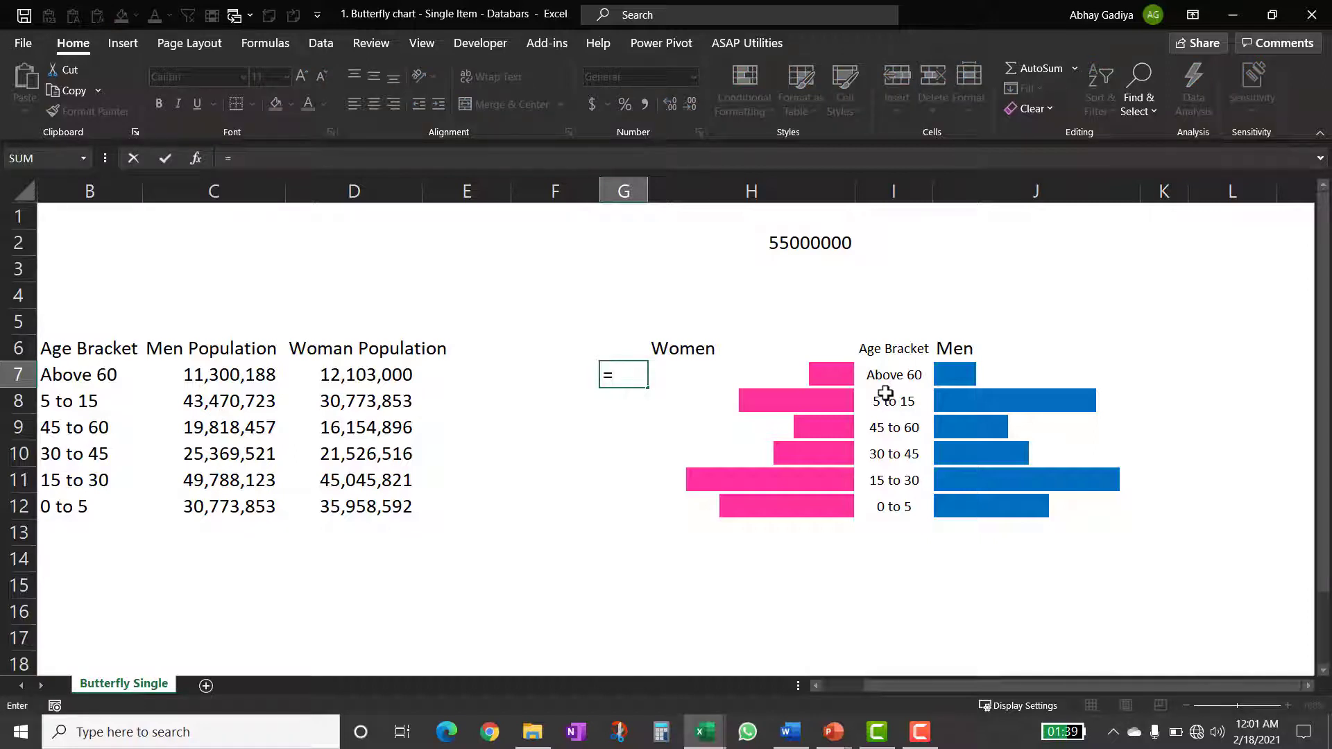
pyautogui.press('Left')
pyautogui.press('Left')
pyautogui.press('Left')
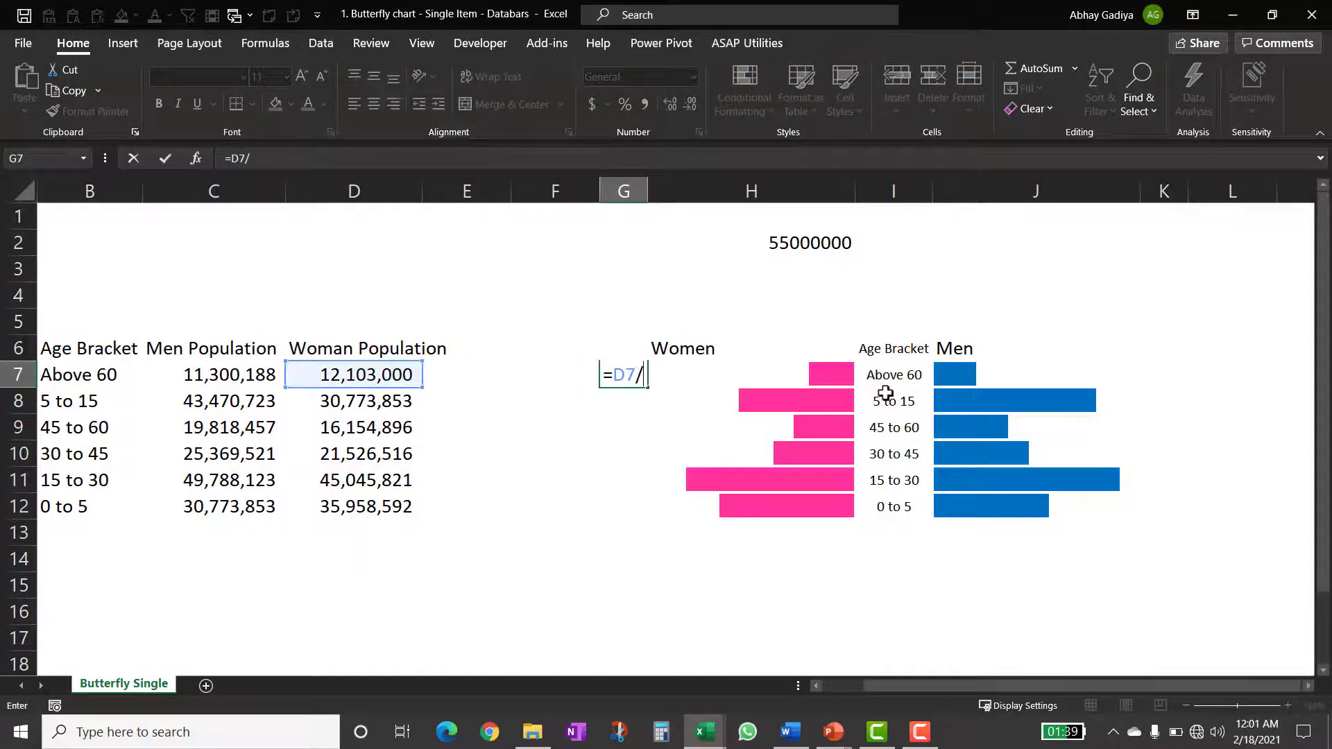
pyautogui.write('/')
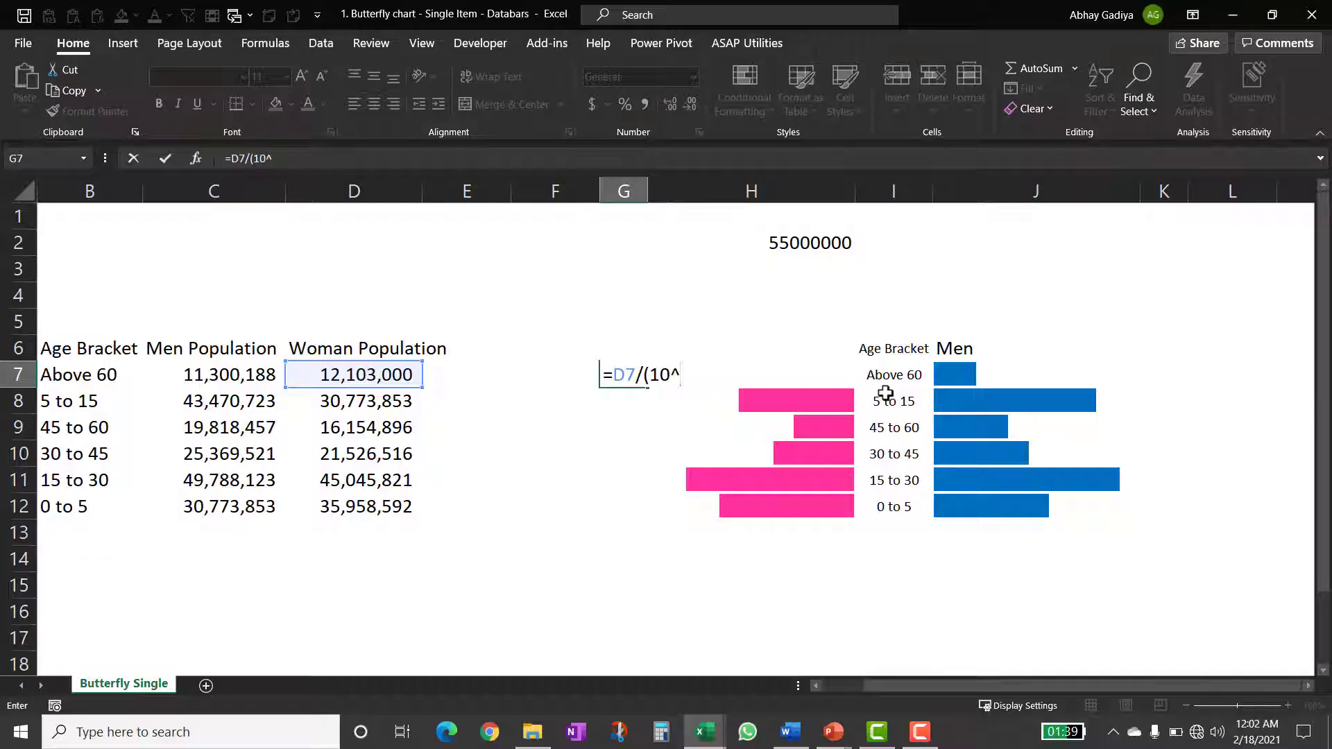
pyautogui.hotkey('ctrl', 'Return')
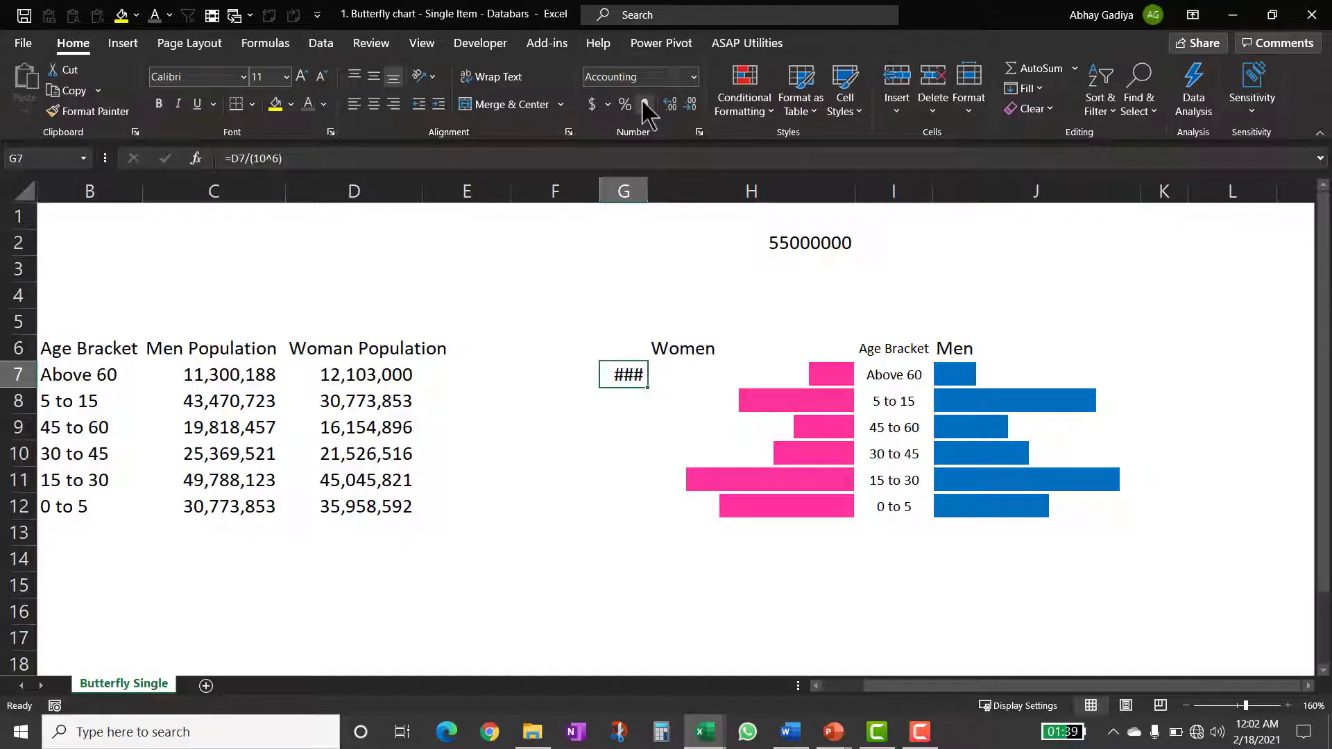
pyautogui.click(690, 106)
pyautogui.click(691, 106)
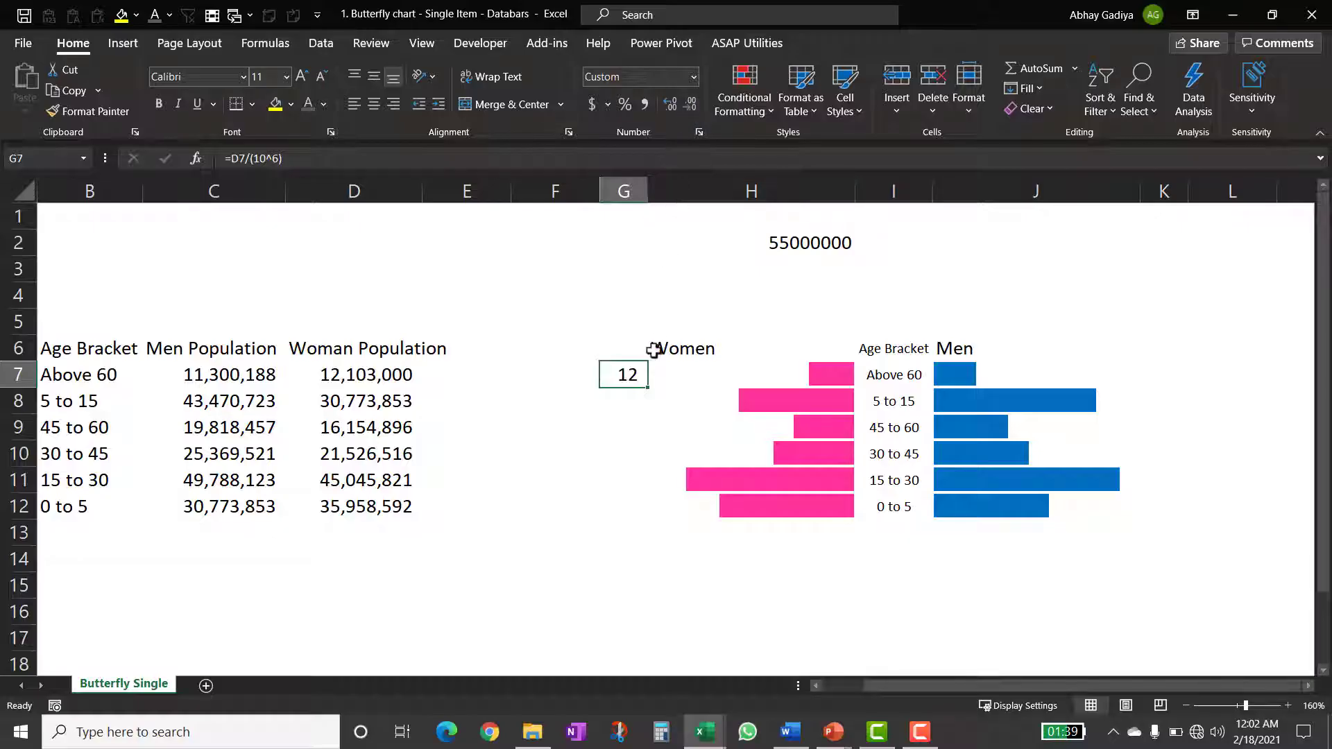
pyautogui.moveTo(648, 387); pyautogui.dragTo(649, 512)
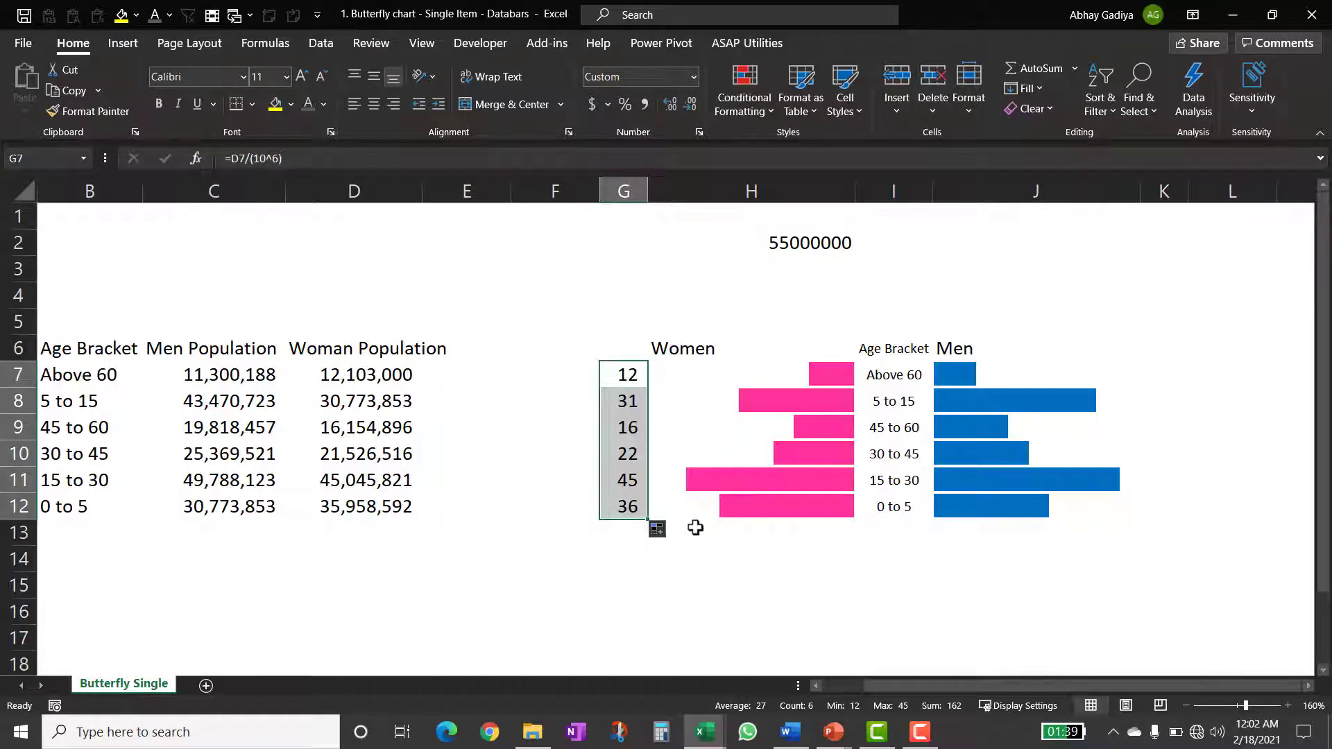
pyautogui.hotkey('ctrl', '1')
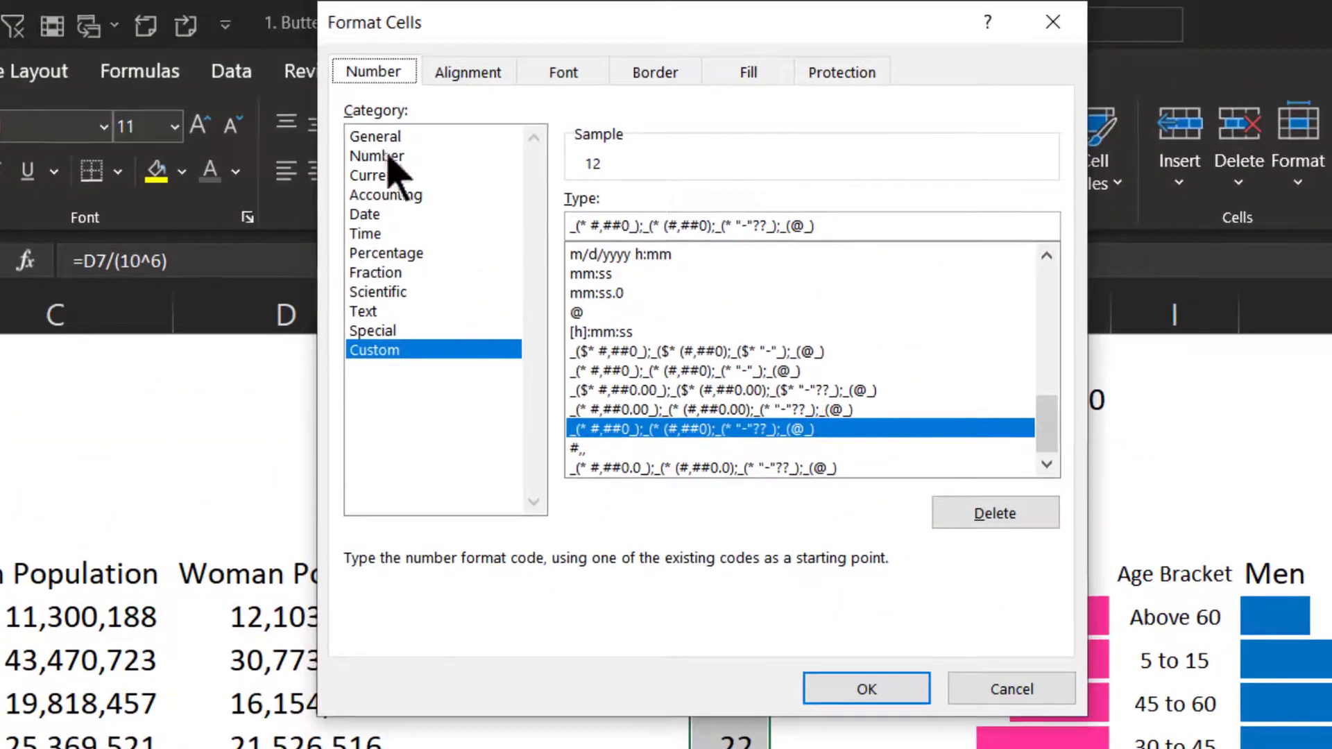
pyautogui.click(389, 158)
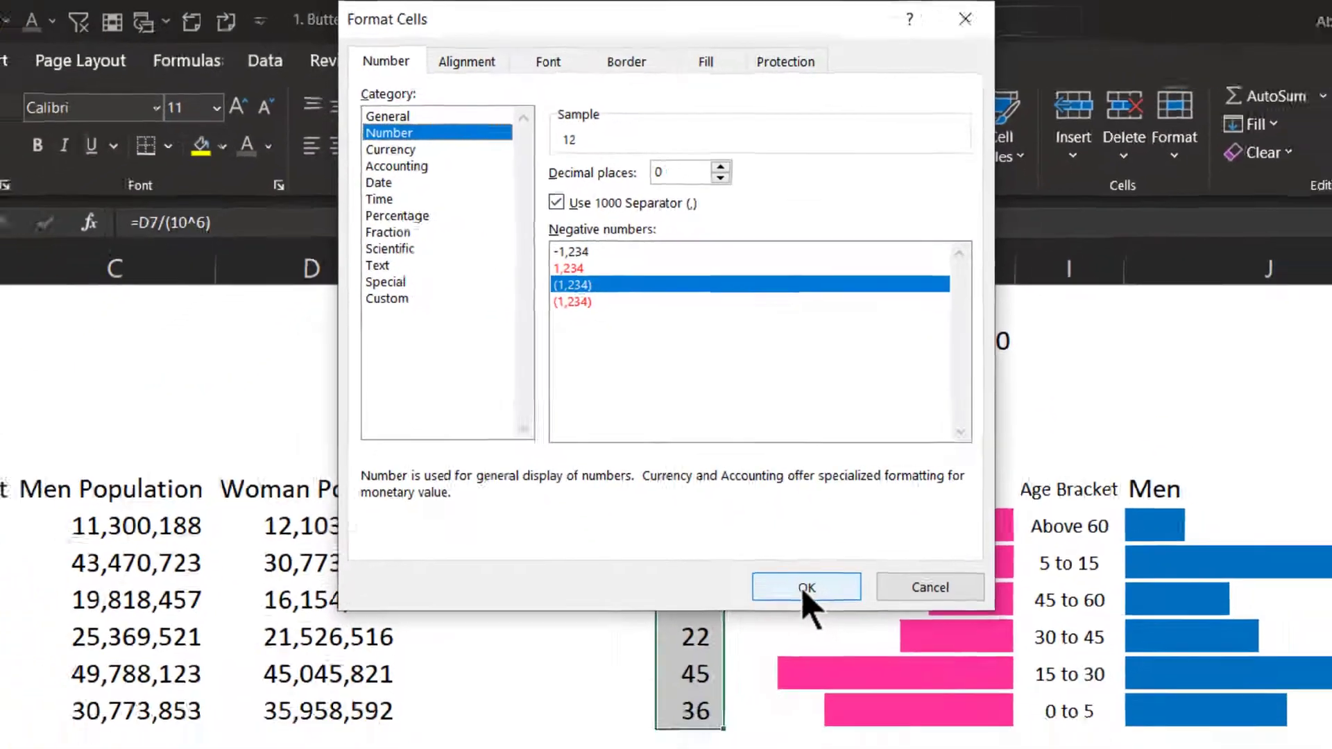
pyautogui.click(806, 588)
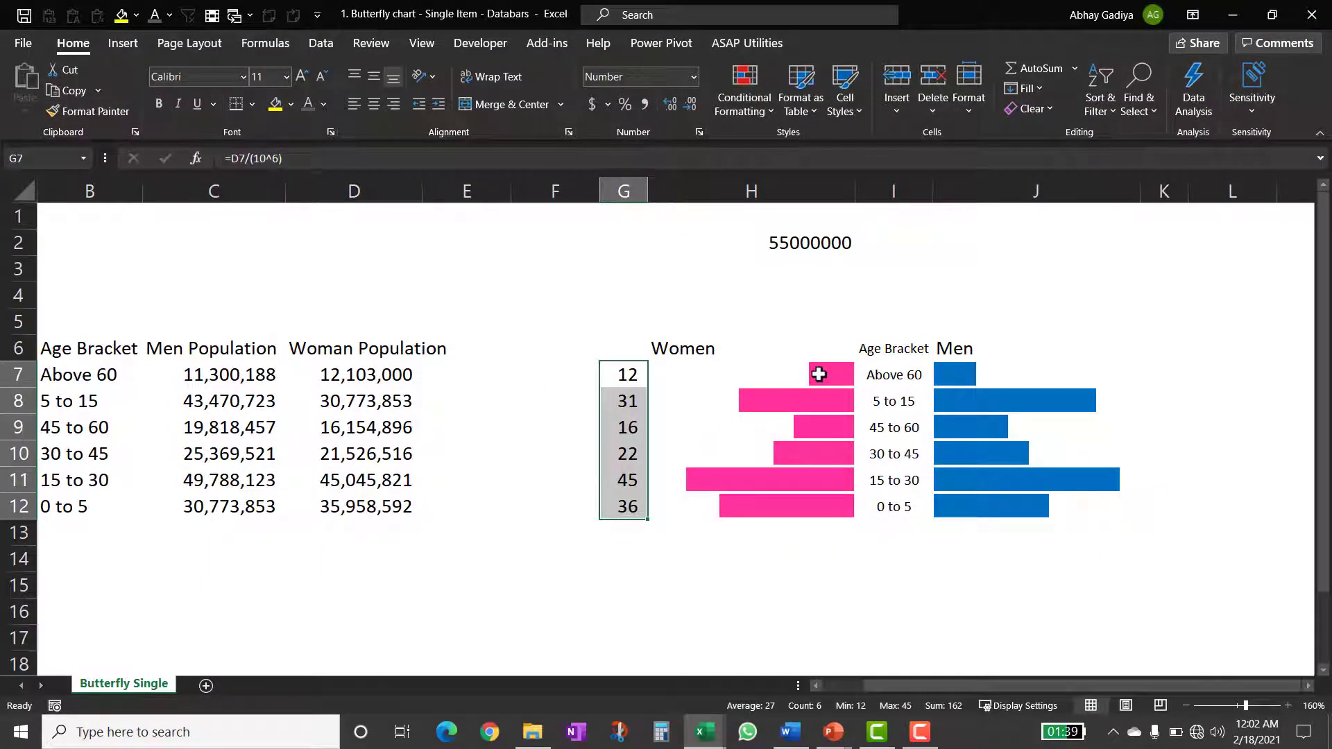
# - Set rows 7 to 12 to a row height of 20
pyautogui.moveTo(819, 375); pyautogui.dragTo(821, 513)
pyautogui.hotkey('alt', 'h')
pyautogui.press('o')
pyautogui.press('h')
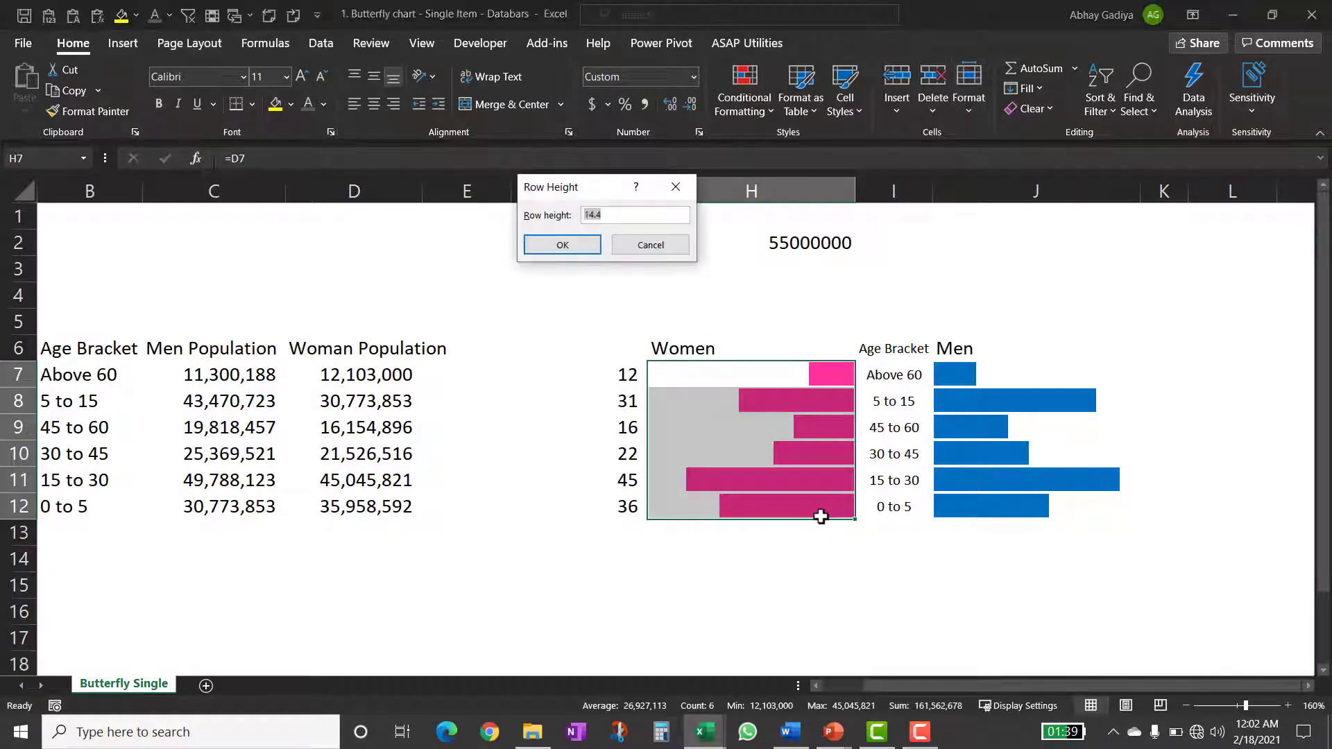
pyautogui.press('Return')
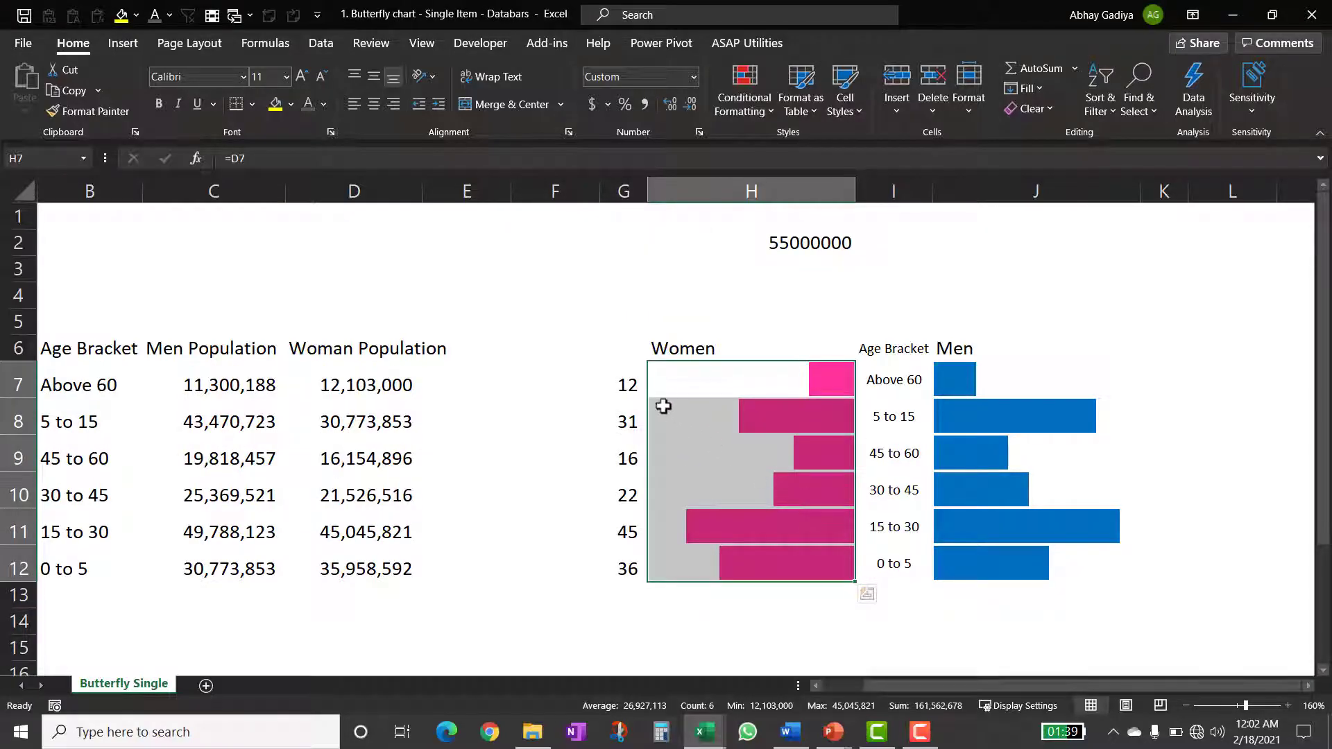
# - Middle-align and right-align the women's millions in G7:G12
pyautogui.moveTo(628, 382); pyautogui.dragTo(629, 559)
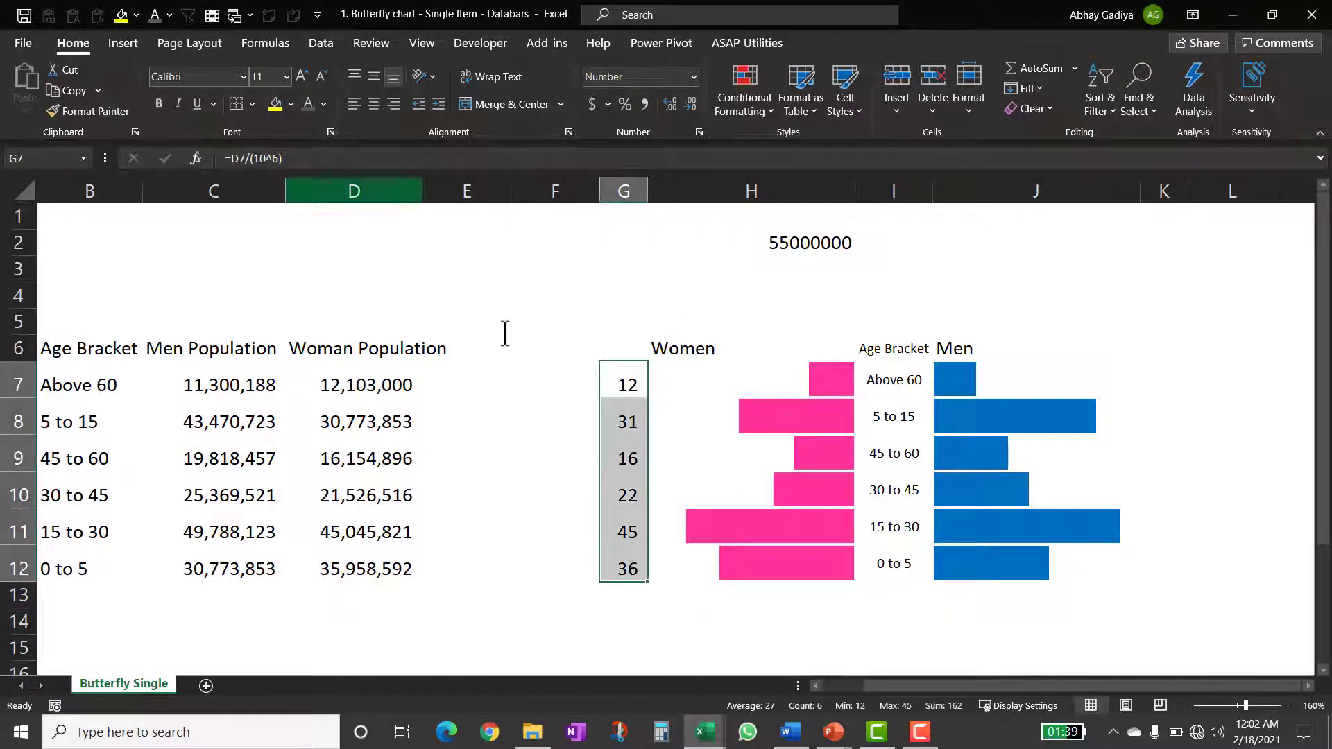
pyautogui.click(376, 104)
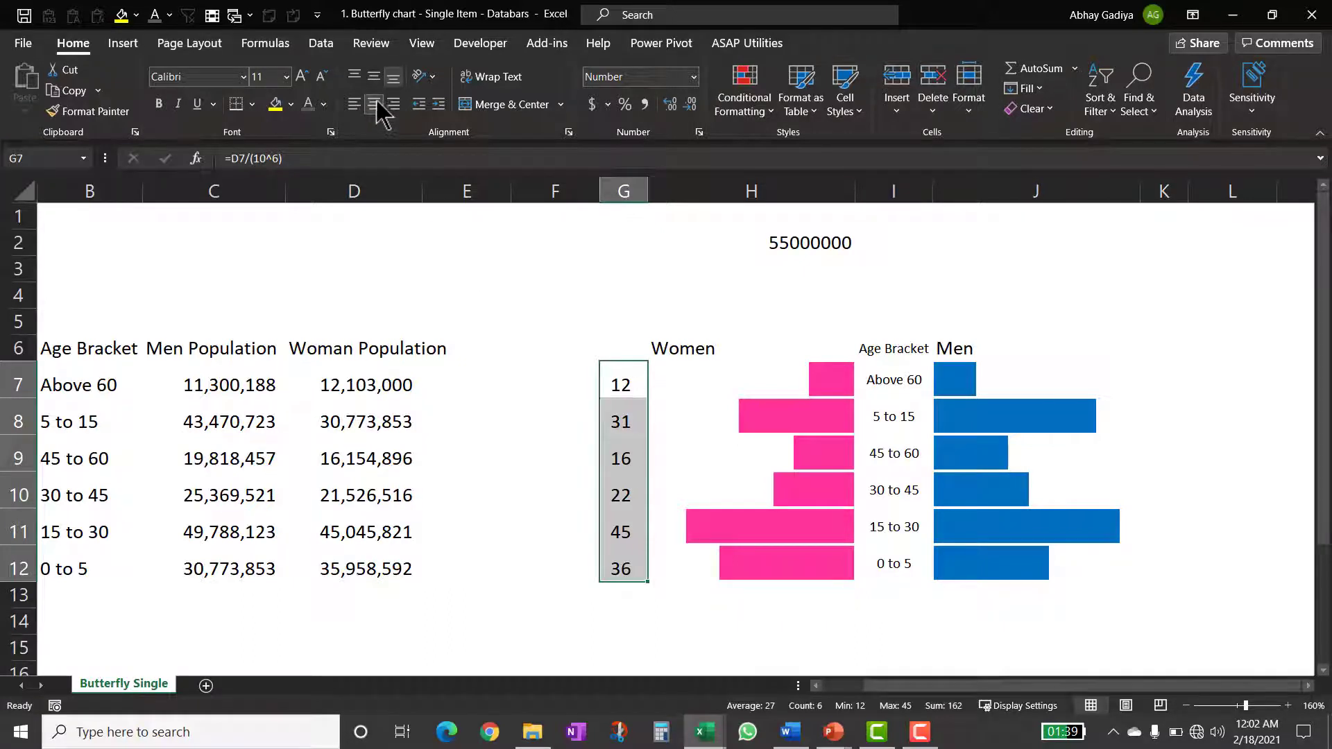
pyautogui.click(374, 75)
pyautogui.click(394, 104)
pyautogui.click(1163, 352)
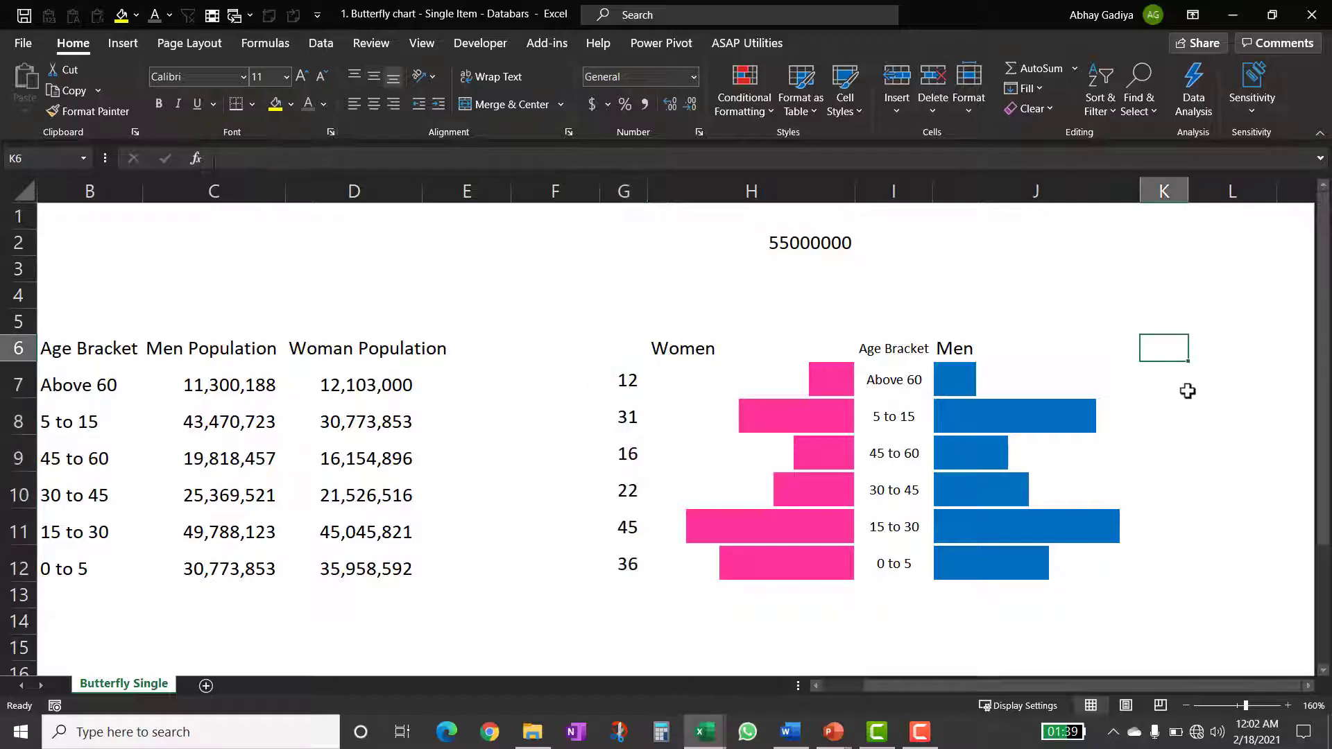
# - Fill K7:K12 with =C7/(10^6) to express the men's populations in millions
pyautogui.press('Down')
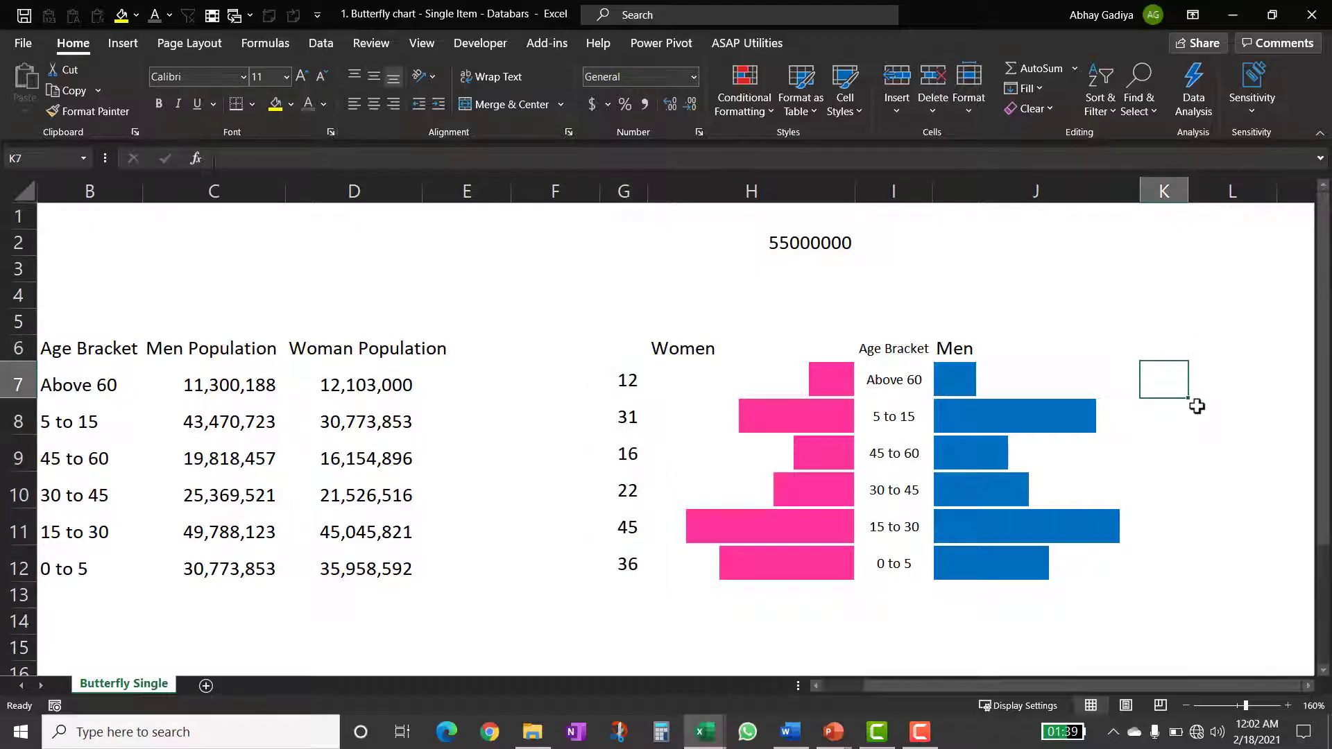
pyautogui.hotkey('shift', 'Down')
pyautogui.hotkey('shift', 'Down')
pyautogui.hotkey('shift', 'Down')
pyautogui.hotkey('shift', 'Down')
pyautogui.hotkey('shift', 'Down')
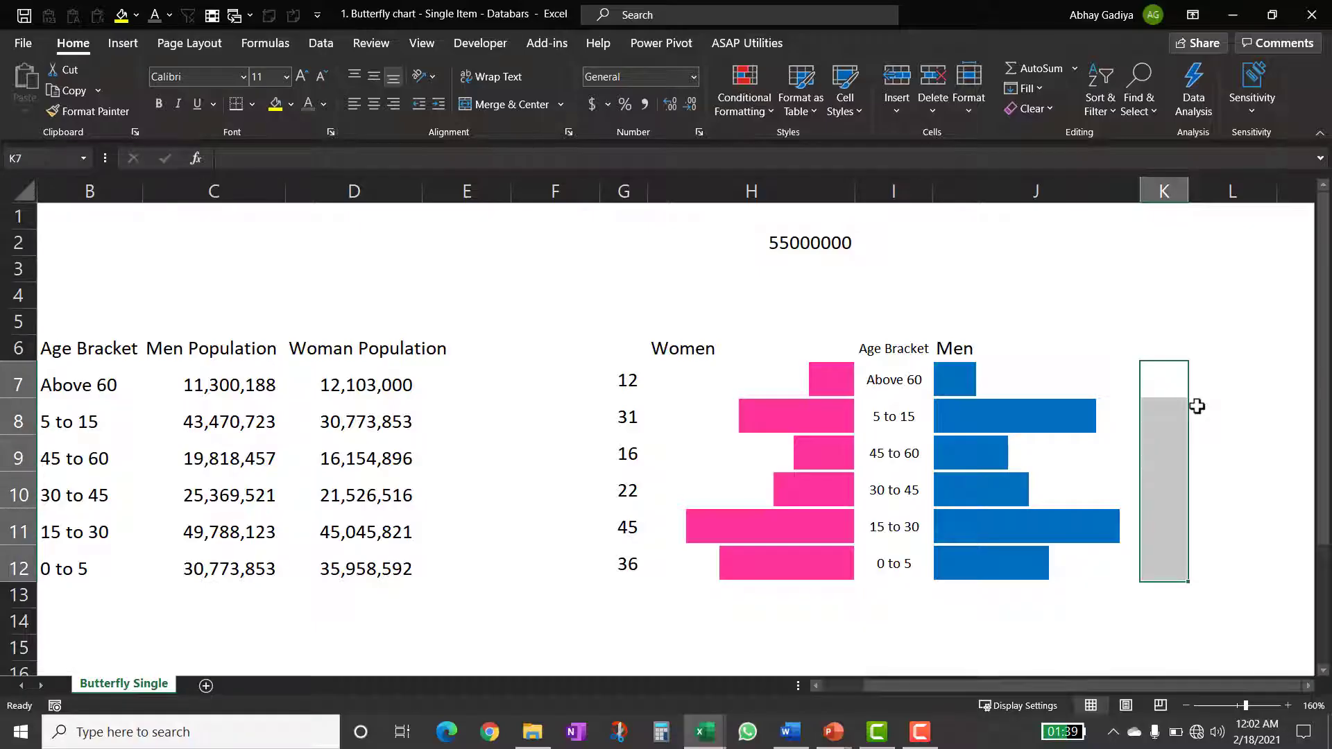
pyautogui.write('=')
pyautogui.press('Left')
pyautogui.press('Left')
pyautogui.press('Left')
pyautogui.press('Left')
pyautogui.press('Left')
pyautogui.press('Left')
pyautogui.press('Left')
pyautogui.press('Left')
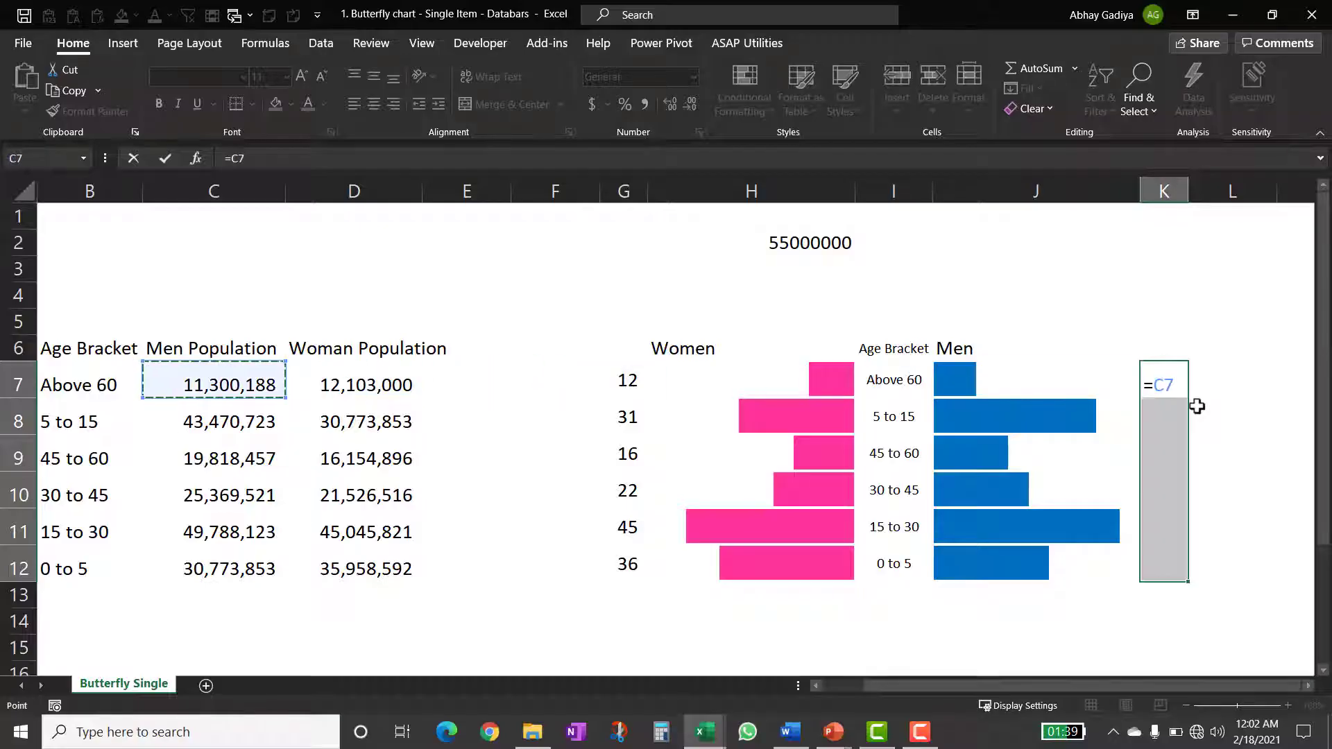
pyautogui.write('/(10^6')
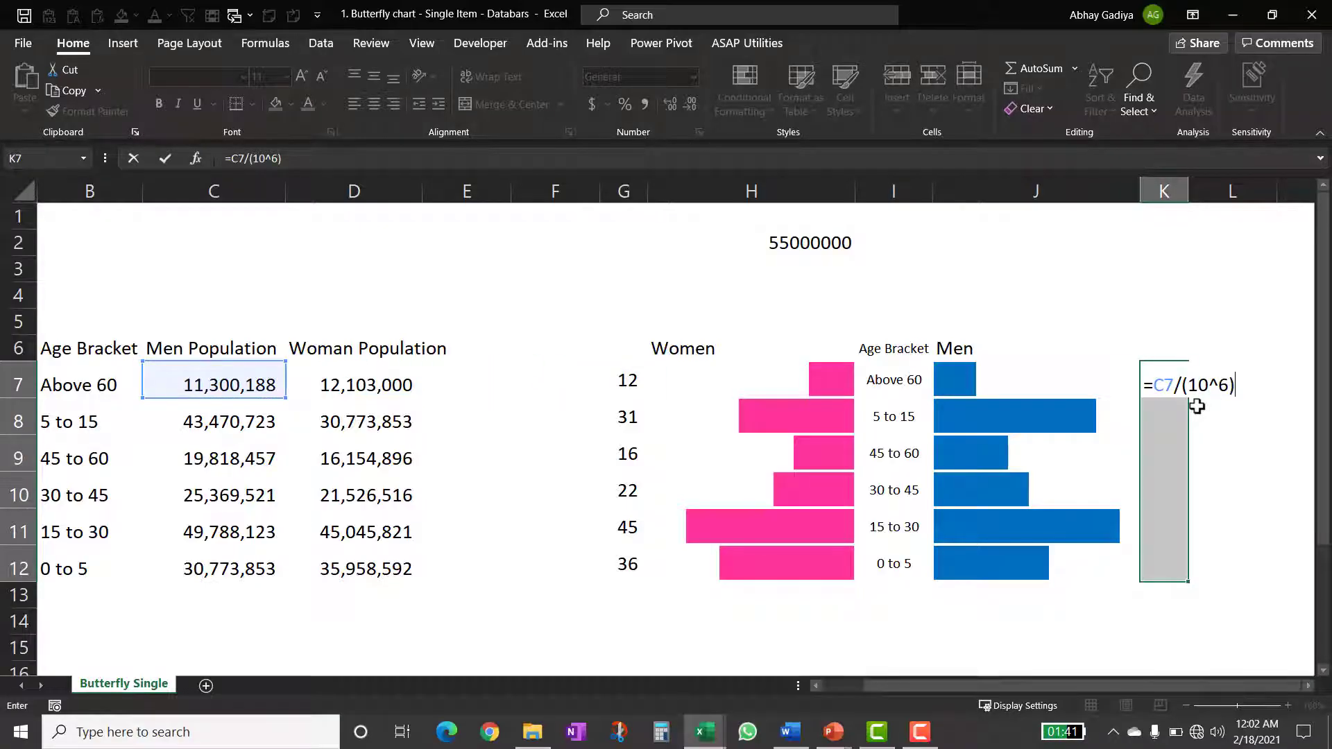
pyautogui.hotkey('ctrl', 'Return')
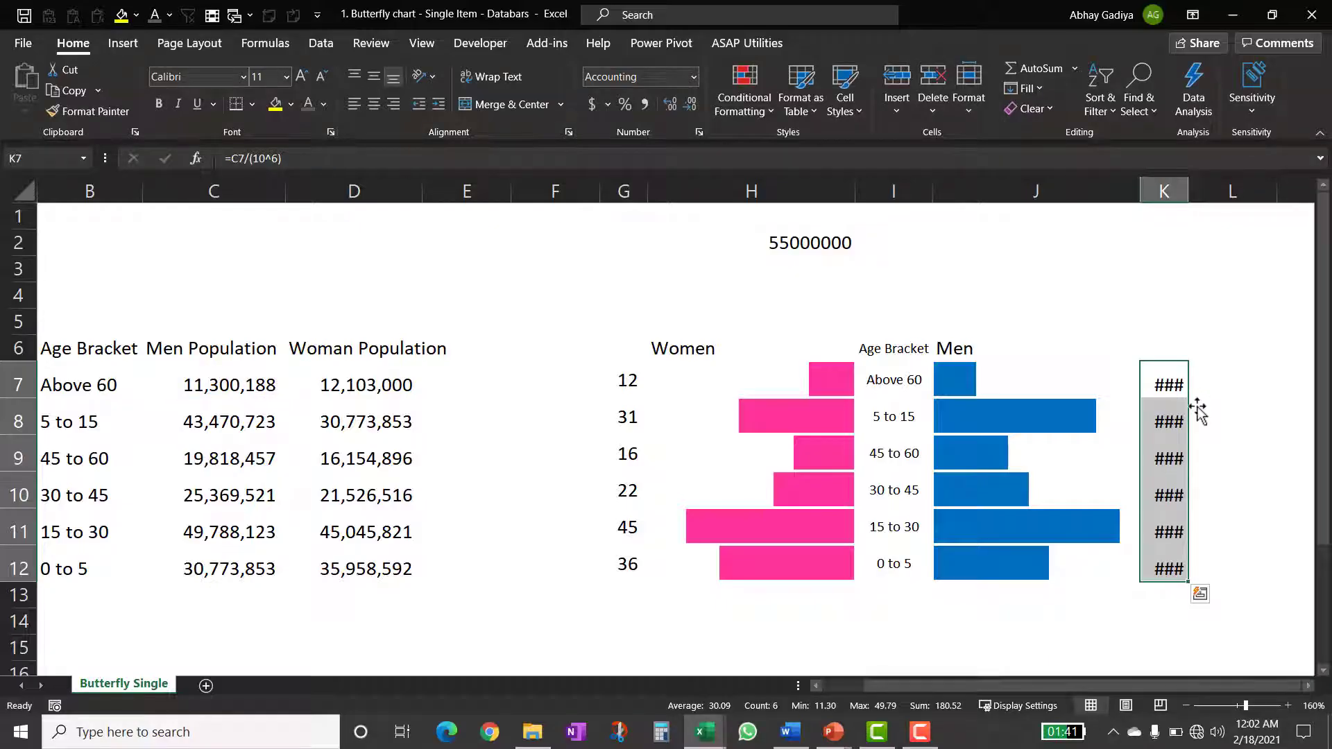
# - Format K7:K12 as Number with 0 decimal places, left-aligned and middle-aligned
pyautogui.hotkey('ctrl', '1')
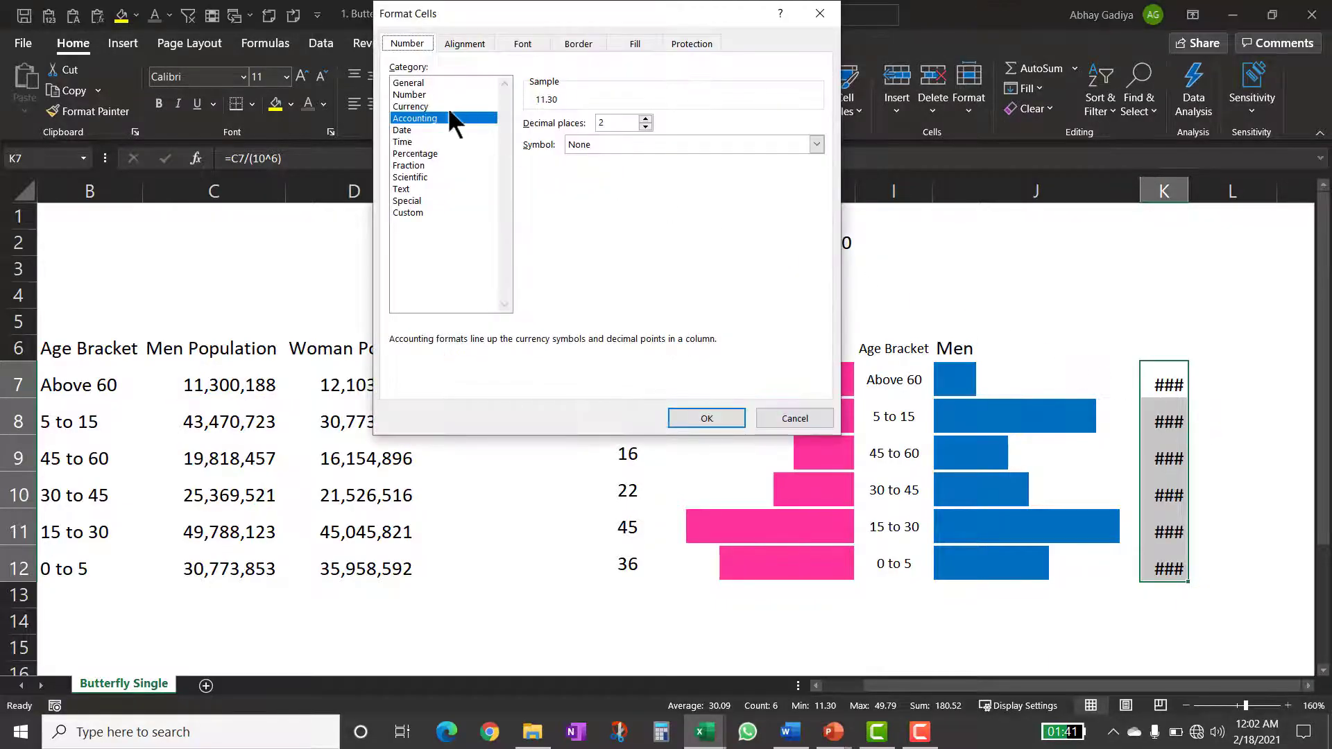
pyautogui.click(415, 94)
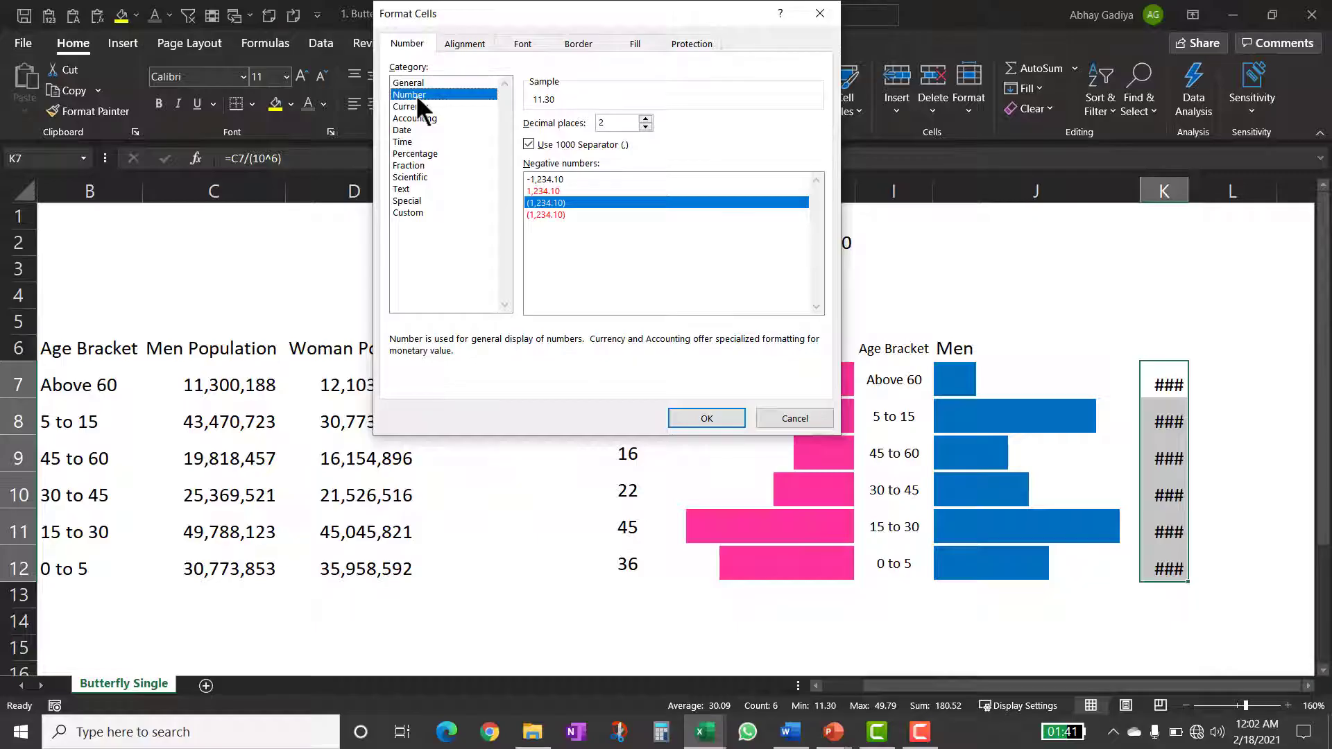
pyautogui.click(646, 126)
pyautogui.click(645, 126)
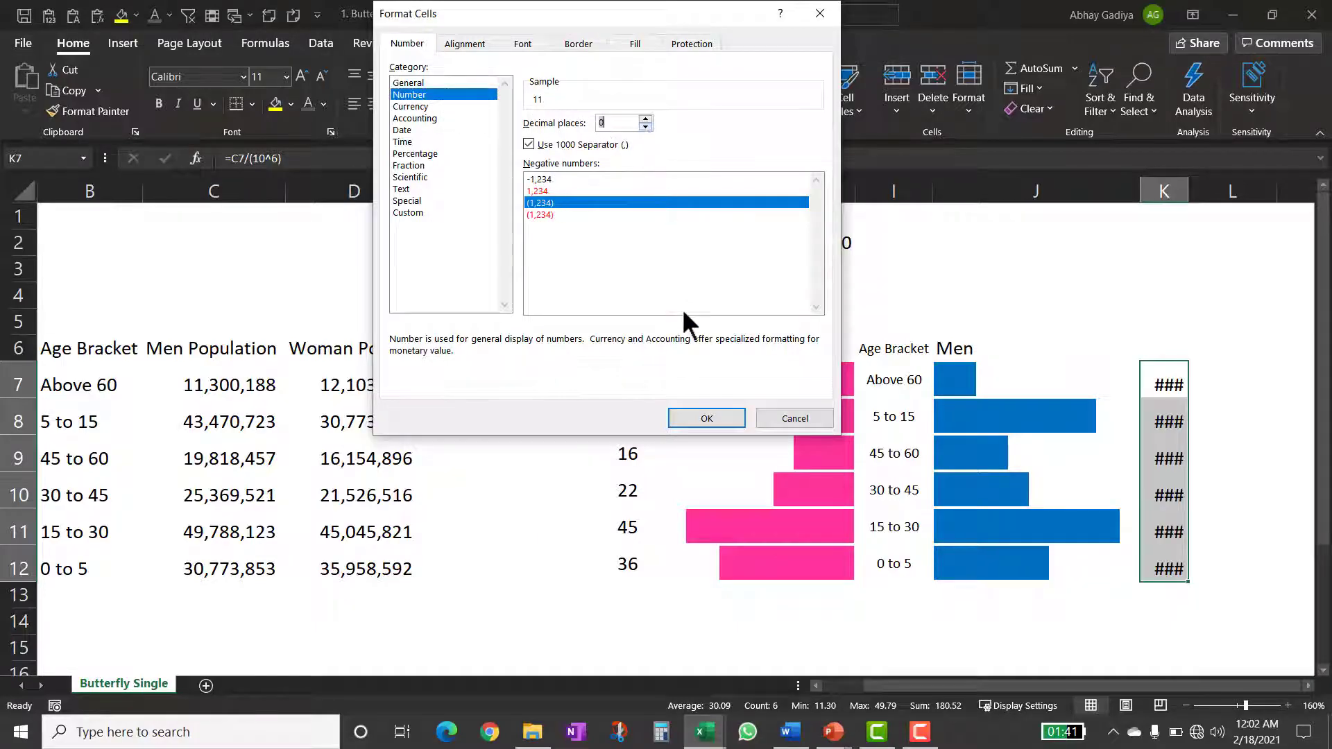
pyautogui.click(705, 418)
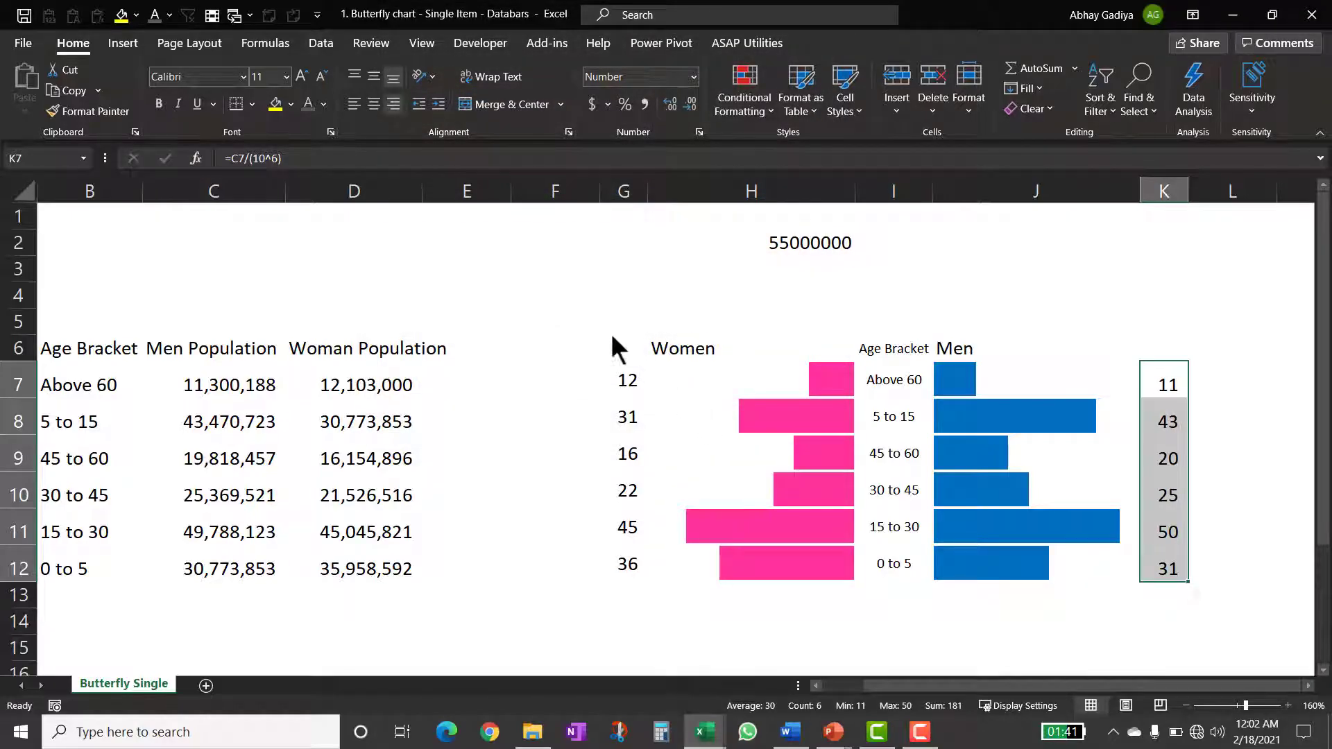
pyautogui.click(354, 104)
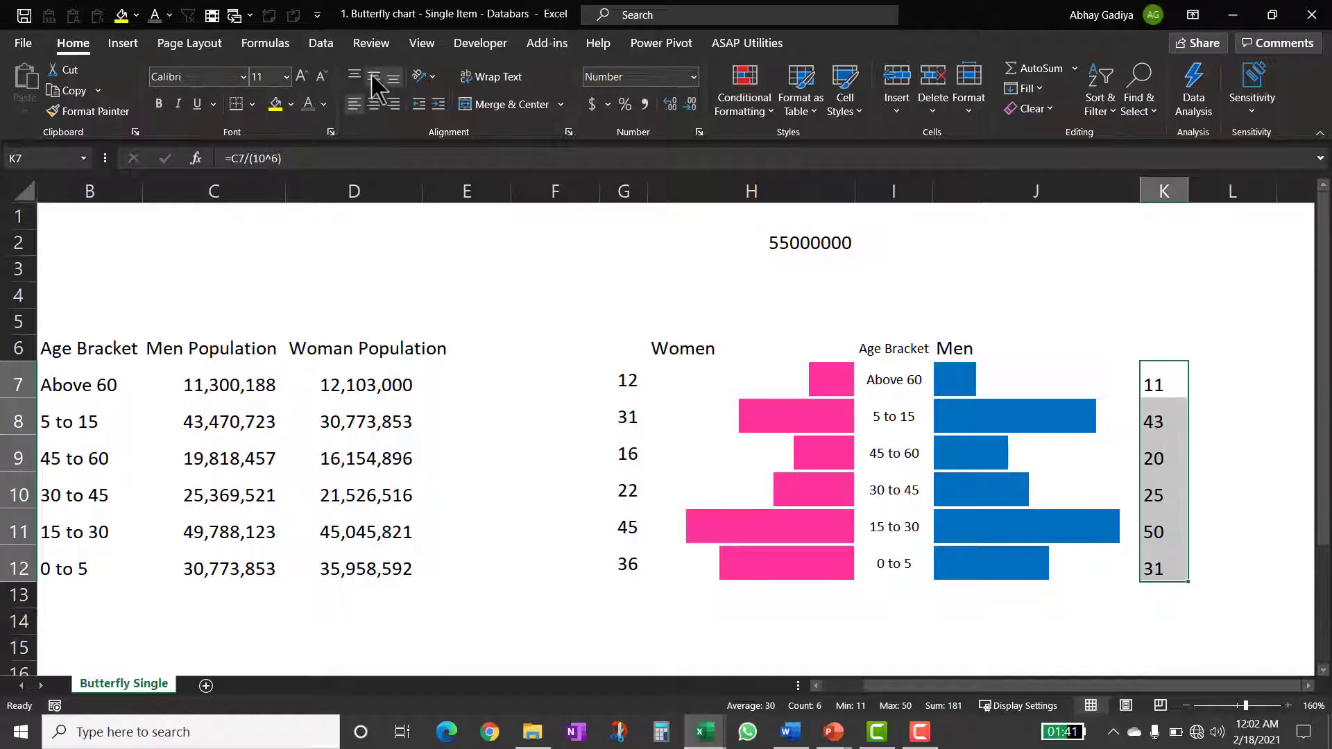
pyautogui.click(373, 77)
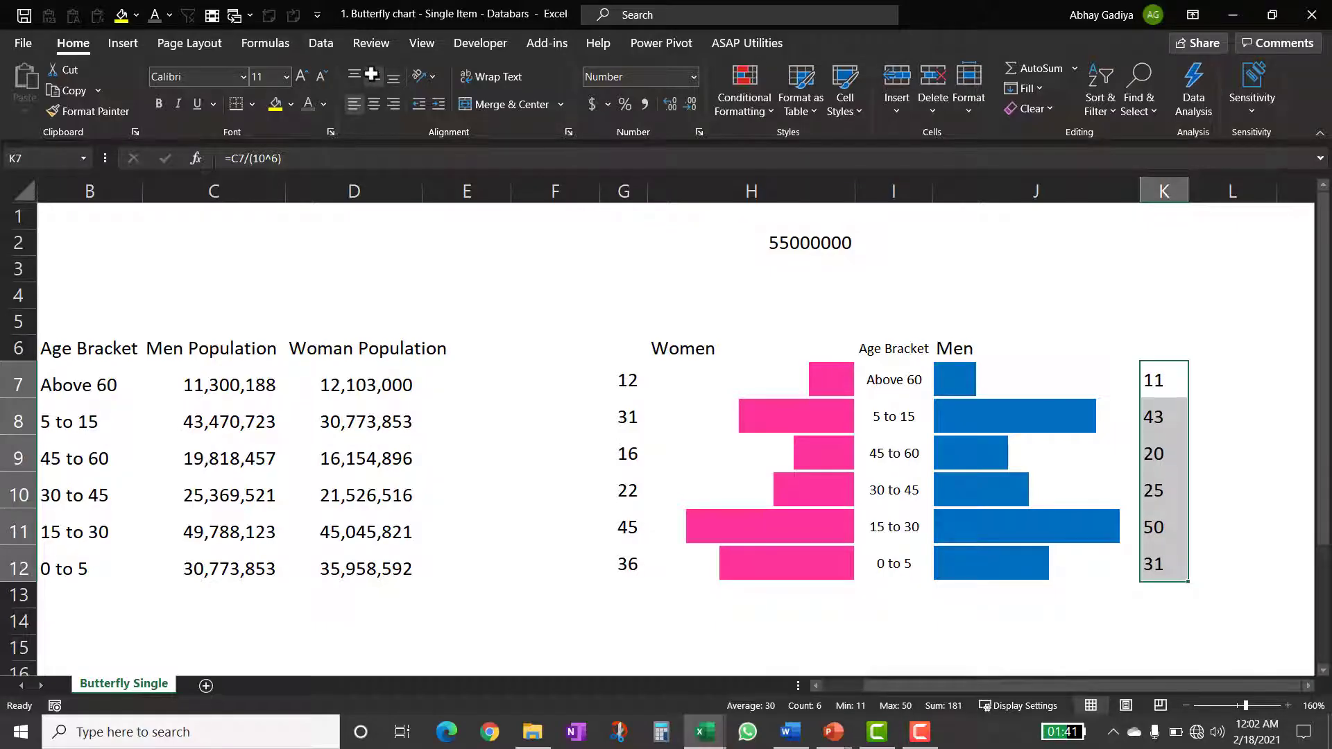
# - Paste the men's millions K7:K12 as a linked picture at J7 over the blue bars
pyautogui.hotkey('ctrl', 'c')
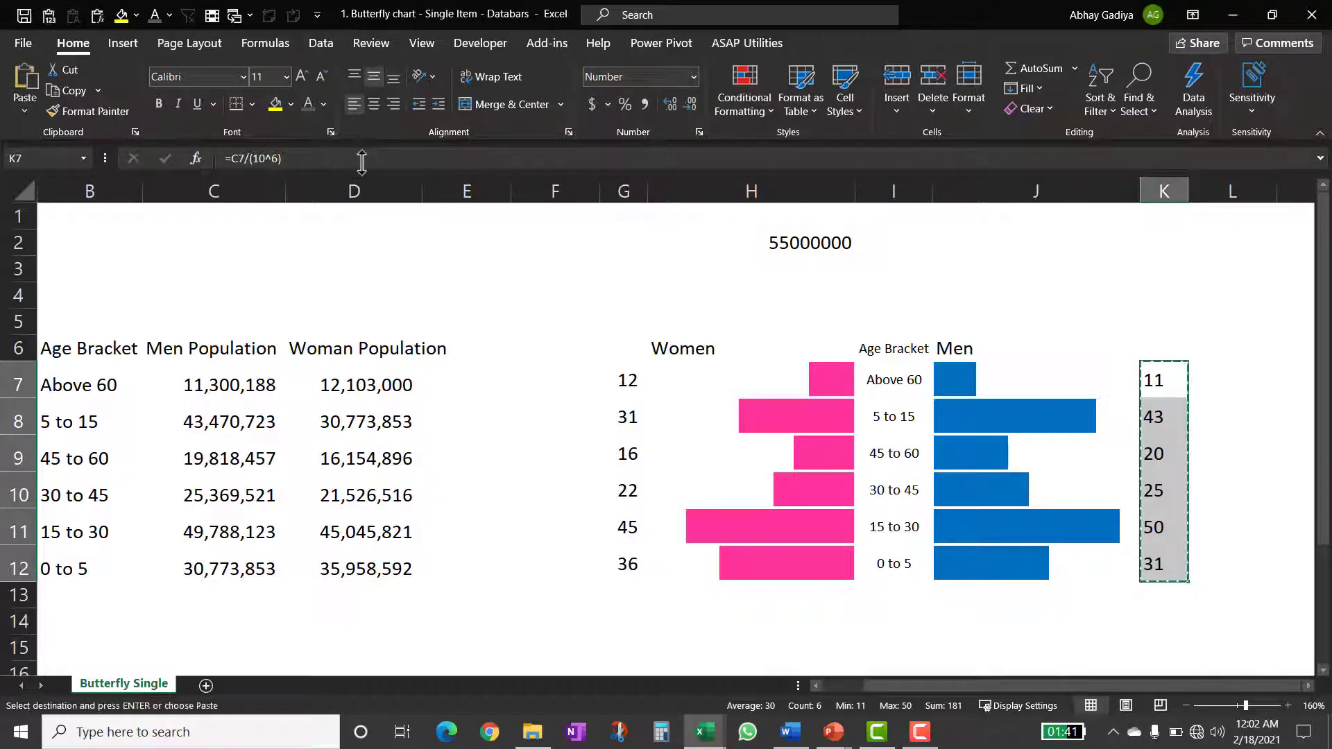
pyautogui.click(954, 385)
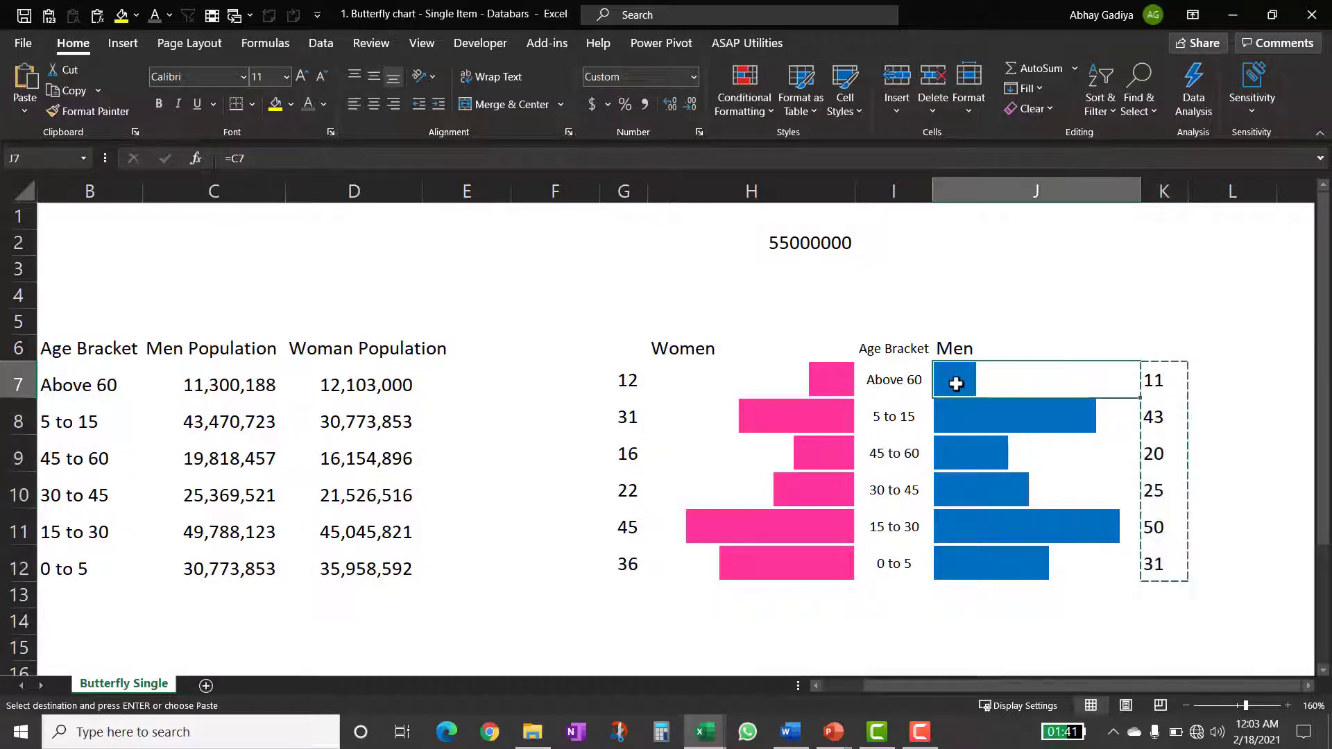
pyautogui.click(34, 110)
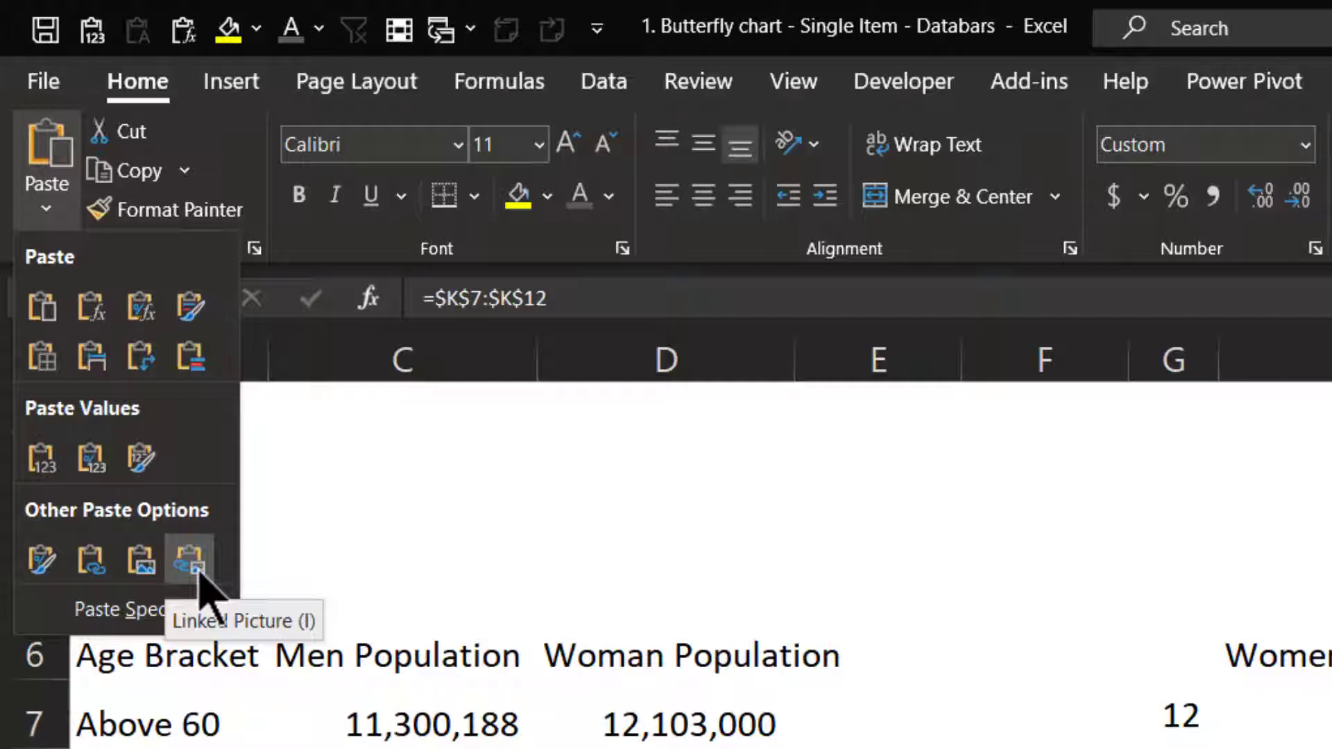
pyautogui.click(189, 562)
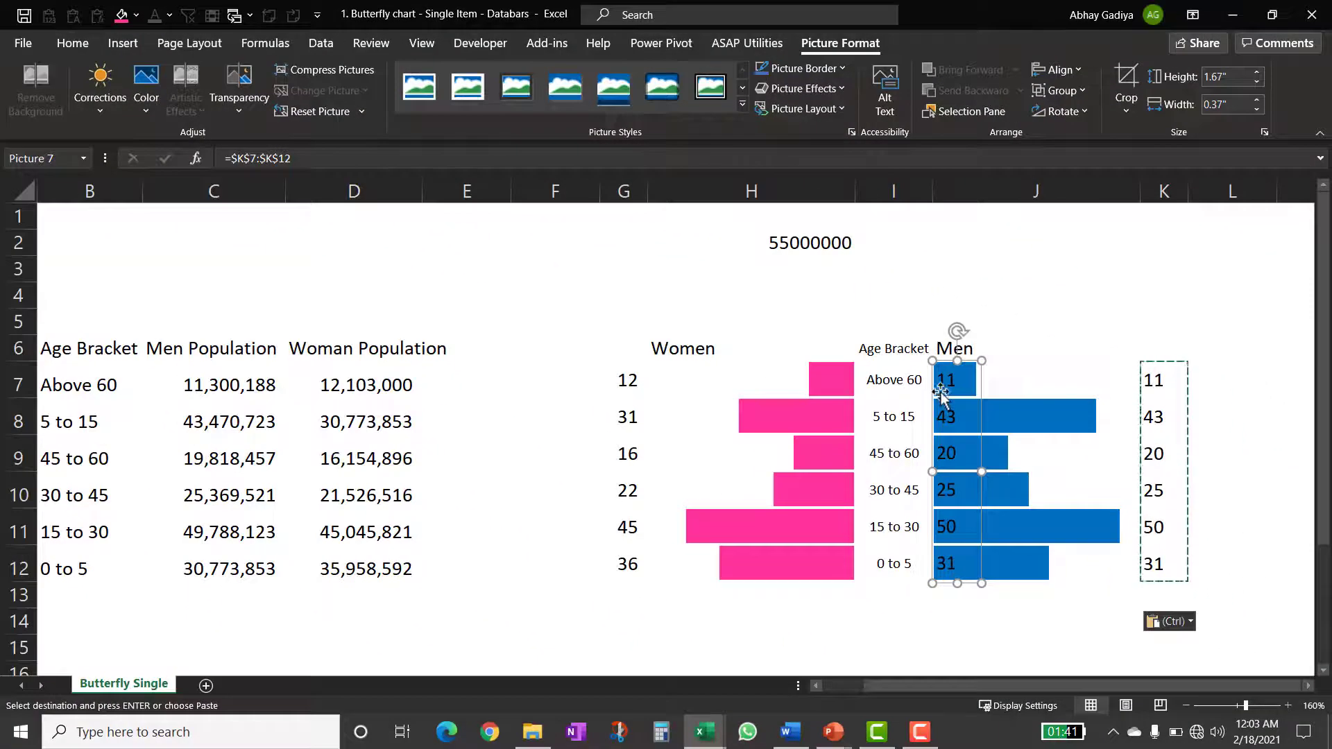
# - Paste the women's millions G7:G12 as a linked picture on the pink bars' right edge
pyautogui.moveTo(626, 380); pyautogui.dragTo(622, 571)
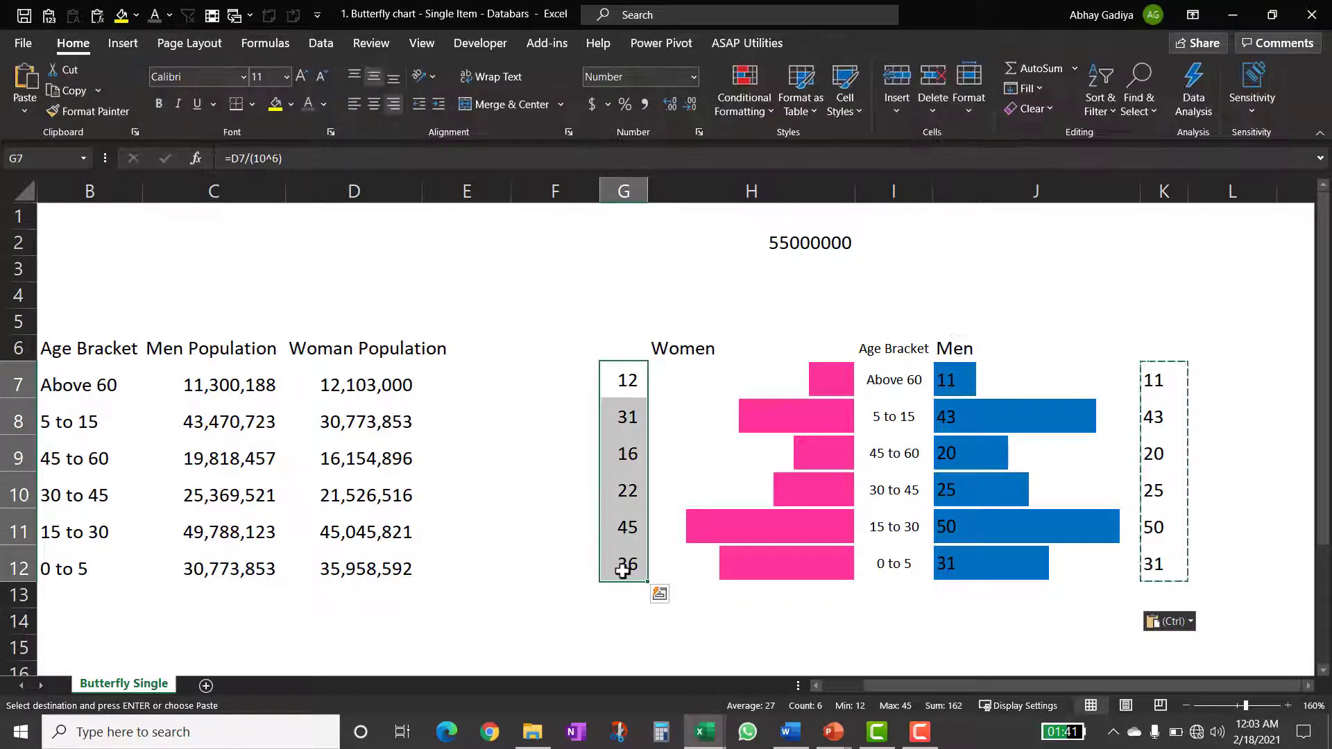
pyautogui.hotkey('ctrl', 'c')
pyautogui.click(822, 381)
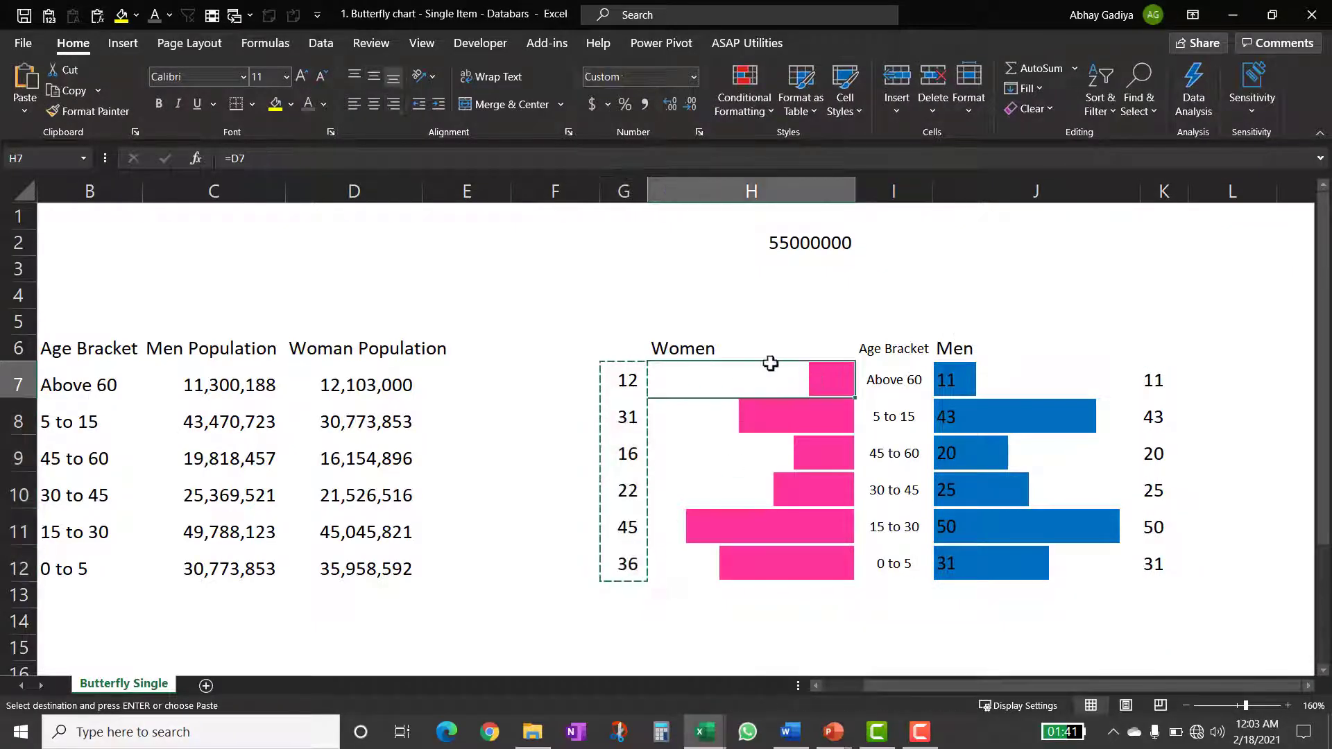
pyautogui.click(25, 109)
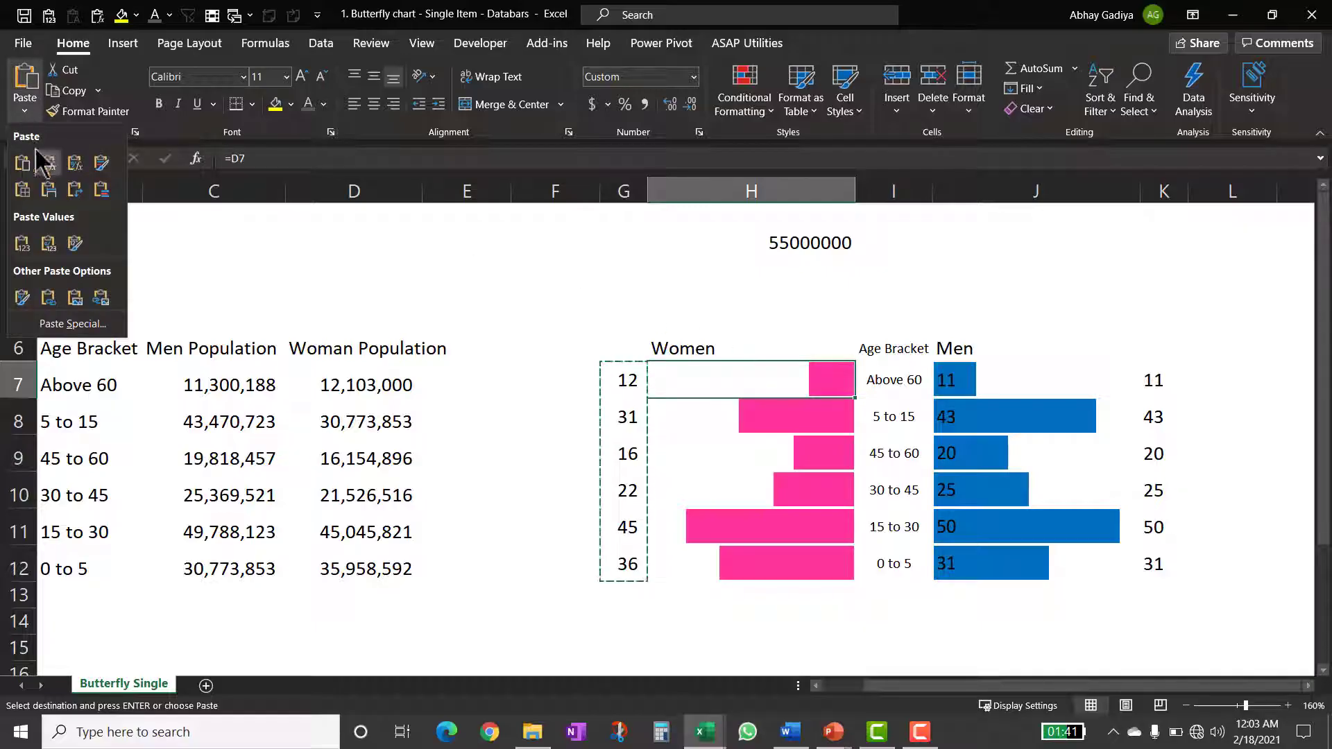
pyautogui.click(101, 298)
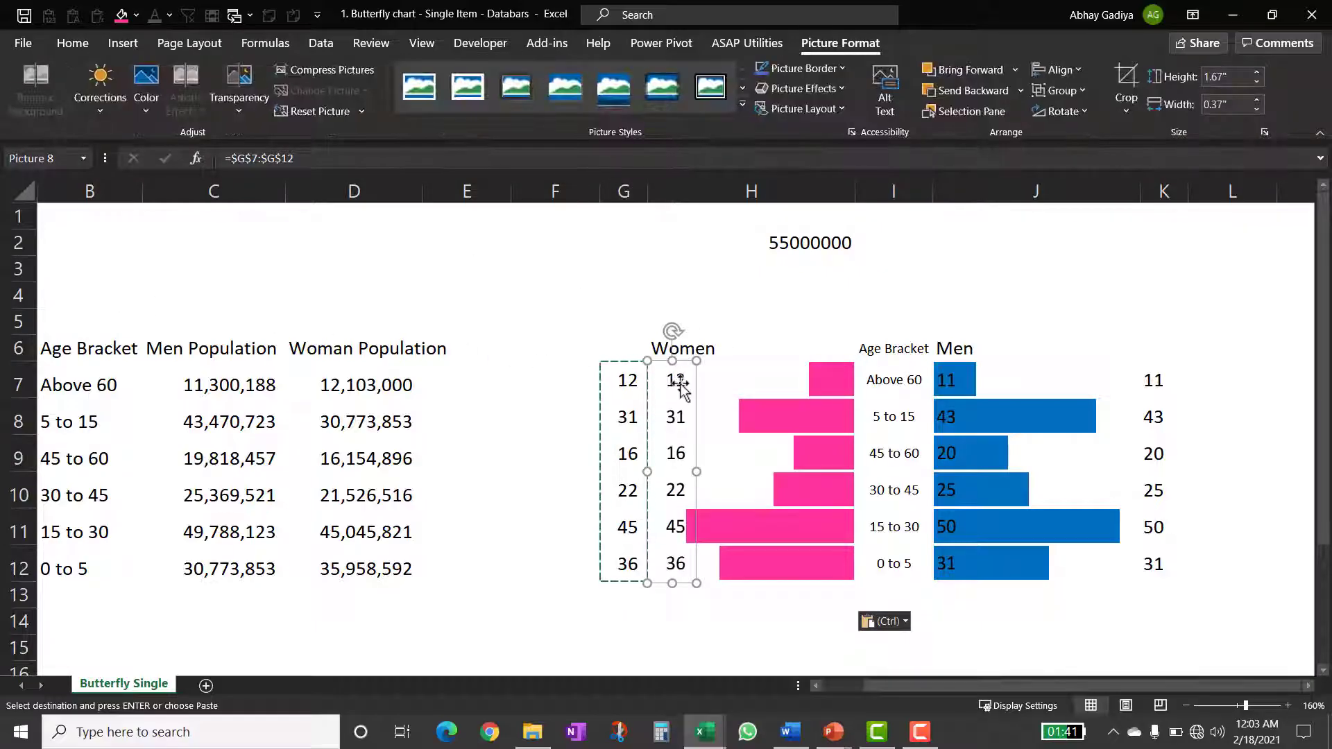
pyautogui.press('Right')
pyautogui.press('Right')
pyautogui.press('Right')
pyautogui.press('Right')
pyautogui.press('Right')
pyautogui.press('Right')
pyautogui.press('Right')
pyautogui.press('Right')
pyautogui.press('Right')
pyautogui.press('Right')
pyautogui.press('Right')
pyautogui.press('Right')
pyautogui.press('Right')
pyautogui.press('Right')
pyautogui.press('Right')
pyautogui.press('Right')
pyautogui.press('Right')
pyautogui.press('Right')
pyautogui.press('Right')
pyautogui.press('Right')
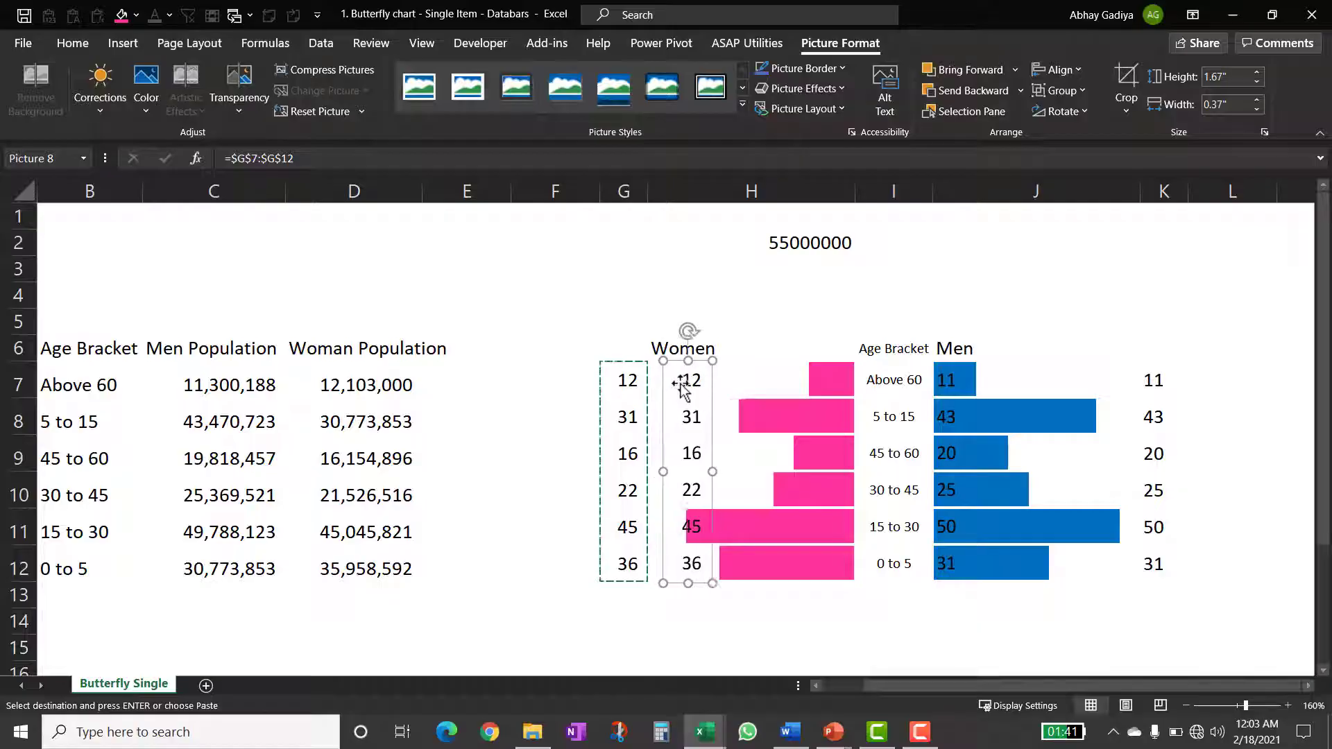
pyautogui.hotkey('ctrl', 'Right')
pyautogui.hotkey('ctrl', 'Right')
pyautogui.hotkey('ctrl', 'Right')
pyautogui.hotkey('ctrl', 'Right')
pyautogui.hotkey('ctrl', 'Right')
pyautogui.hotkey('ctrl', 'Right')
pyautogui.hotkey('ctrl', 'Right')
pyautogui.hotkey('ctrl', 'Right')
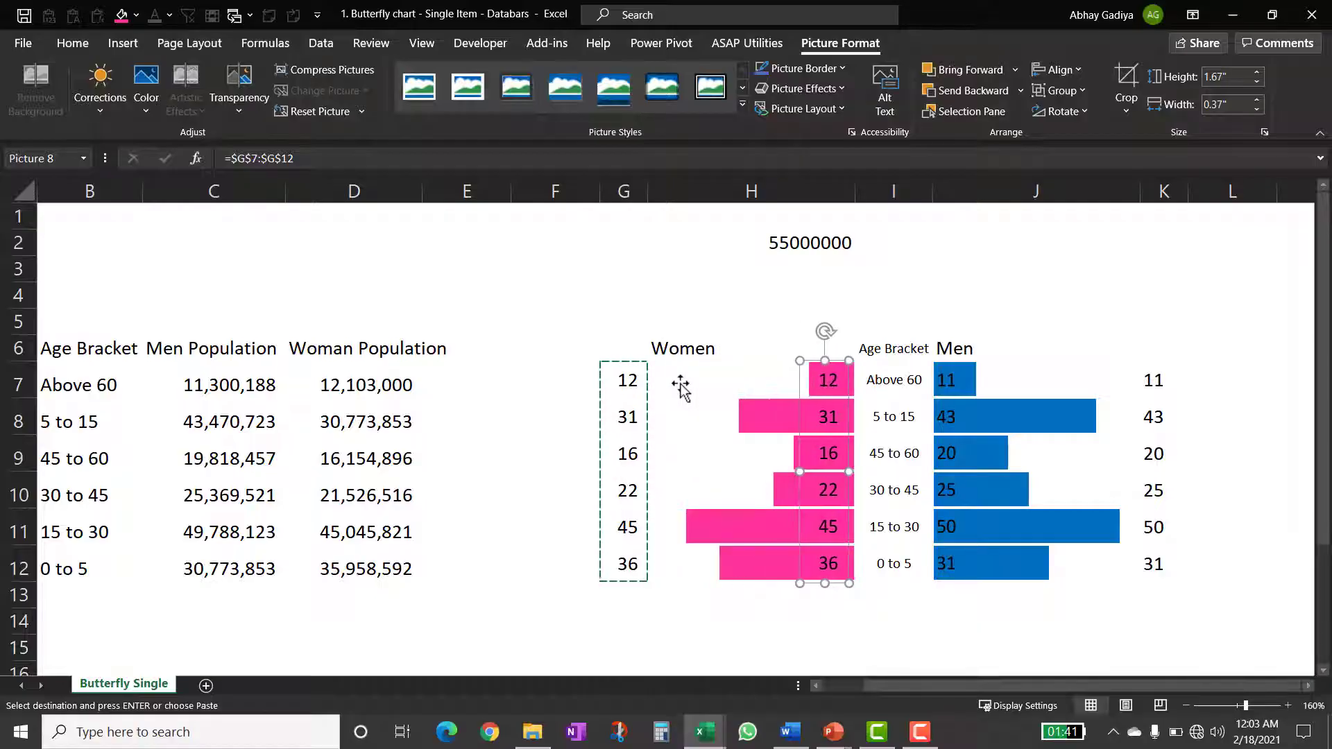
pyautogui.hotkey('ctrl', 'Left')
pyautogui.hotkey('ctrl', 'Left')
# - Turn the women's values in G7:G12 white to hide them
pyautogui.click(632, 383)
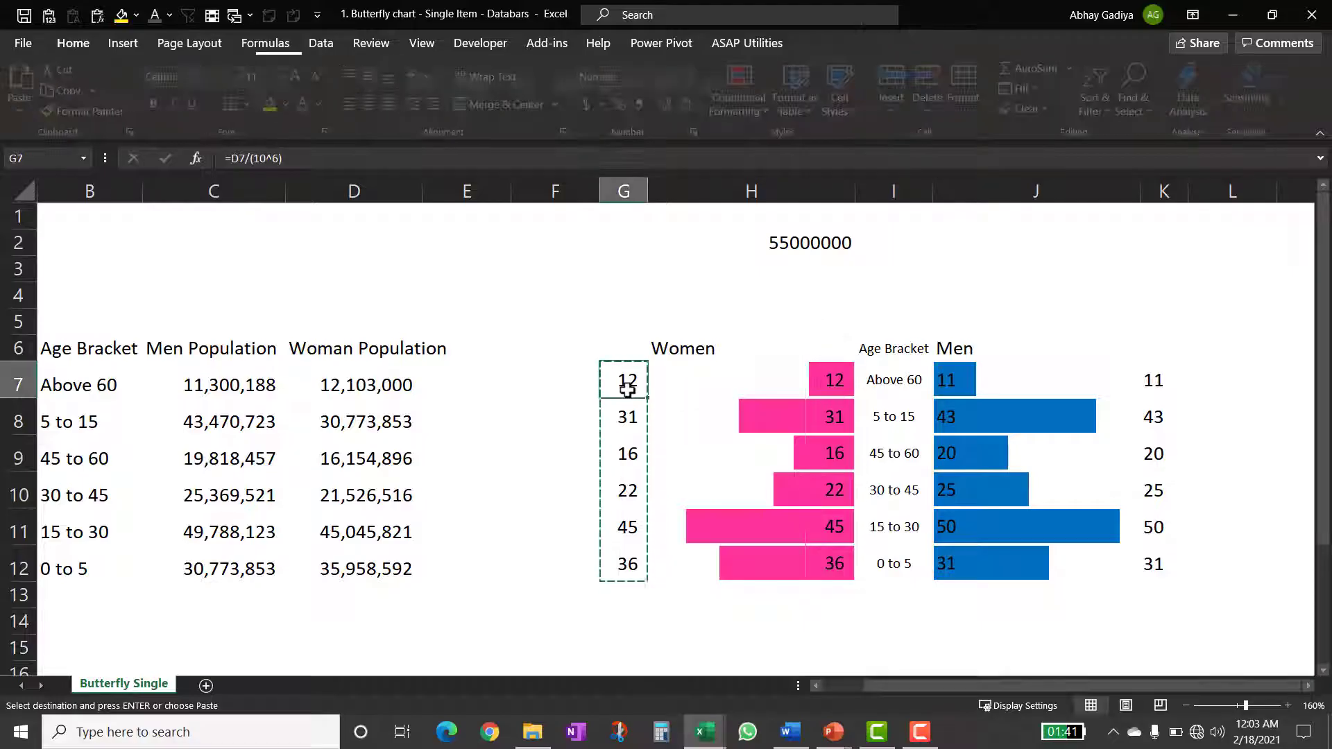
pyautogui.press('Escape')
pyautogui.moveTo(624, 381); pyautogui.dragTo(617, 571)
pyautogui.click(323, 104)
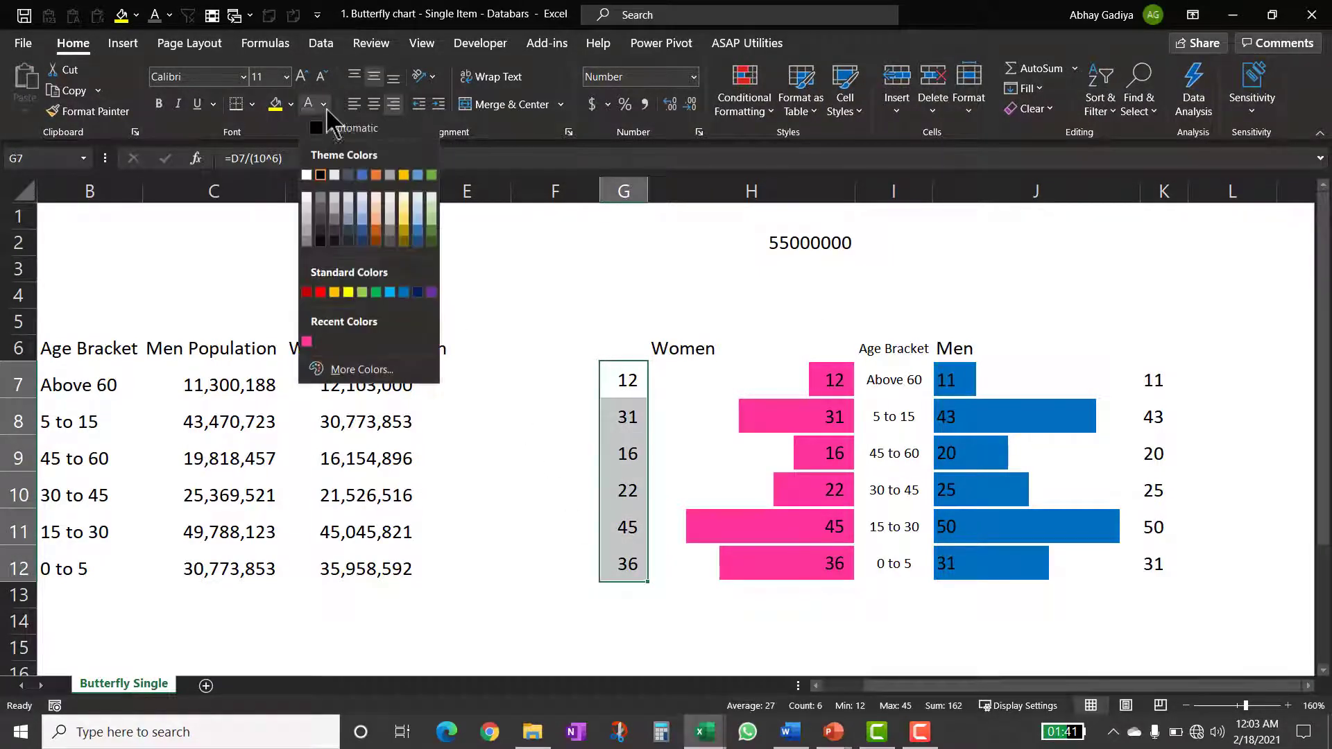
pyautogui.click(308, 176)
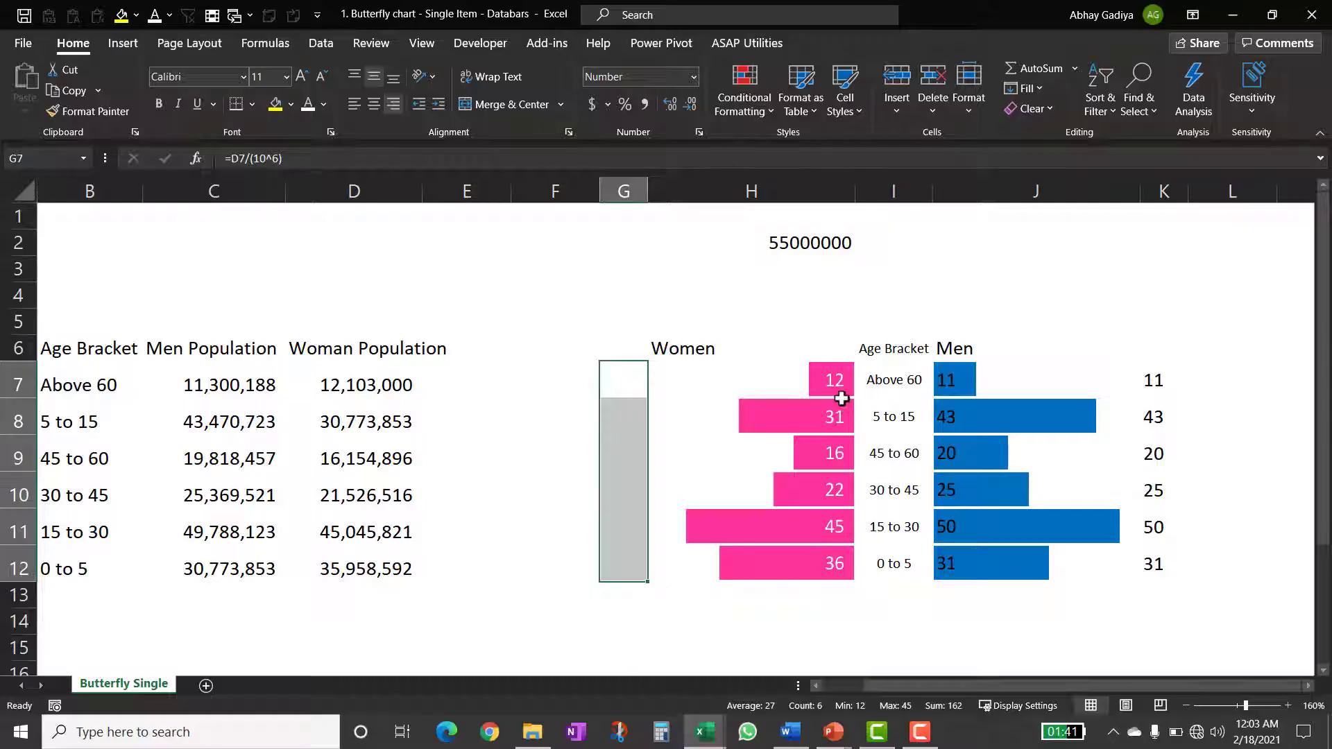
# - Turn the men's values in K7:K12 white and nudge the men's linked picture right
pyautogui.moveTo(1148, 377); pyautogui.dragTo(1152, 563)
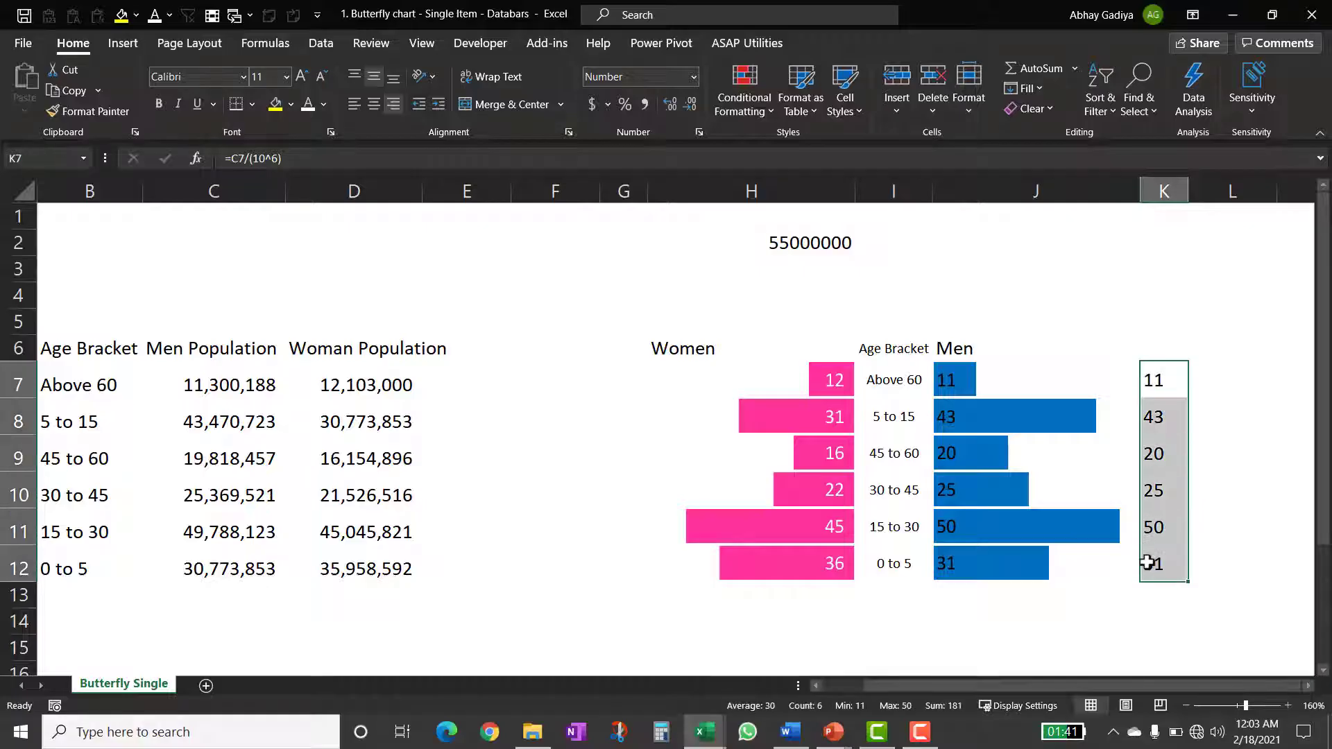
pyautogui.click(308, 104)
pyautogui.moveTo(949, 387); pyautogui.dragTo(975, 399)
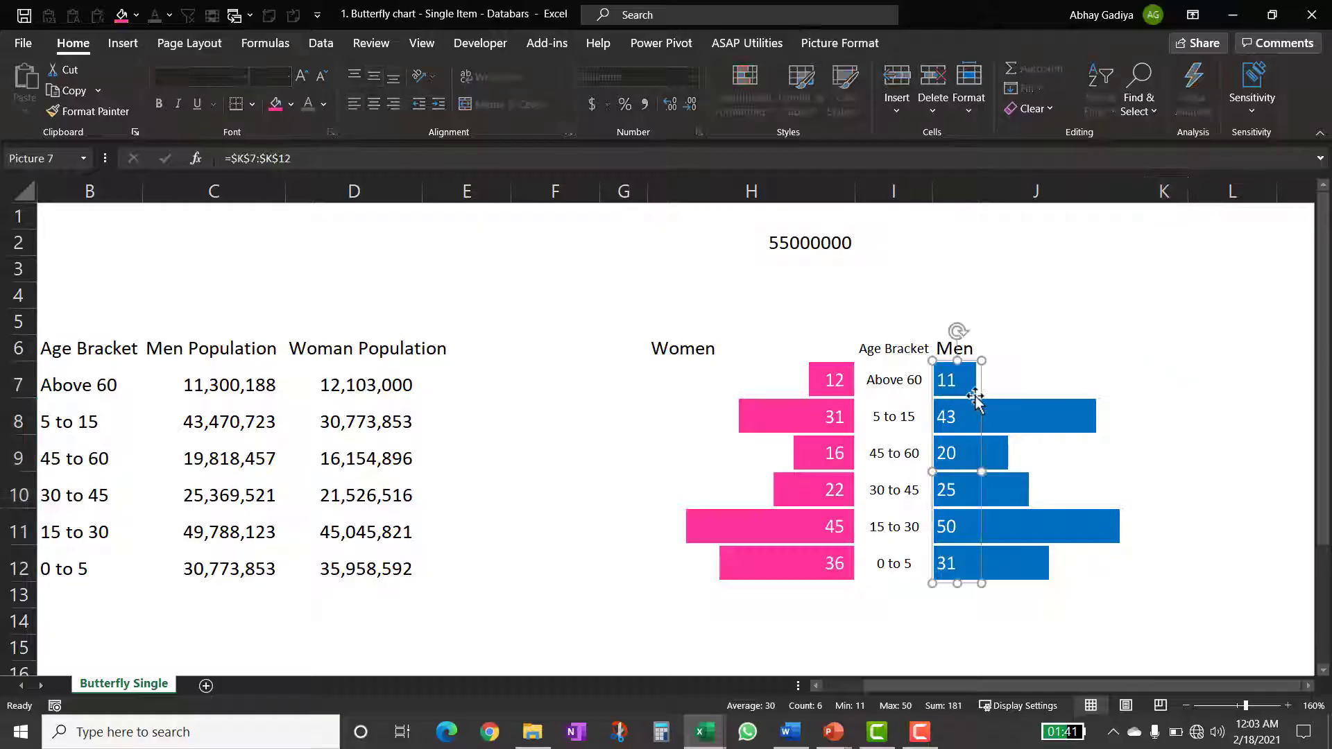
pyautogui.press('Right')
pyautogui.press('Right')
pyautogui.press('Right')
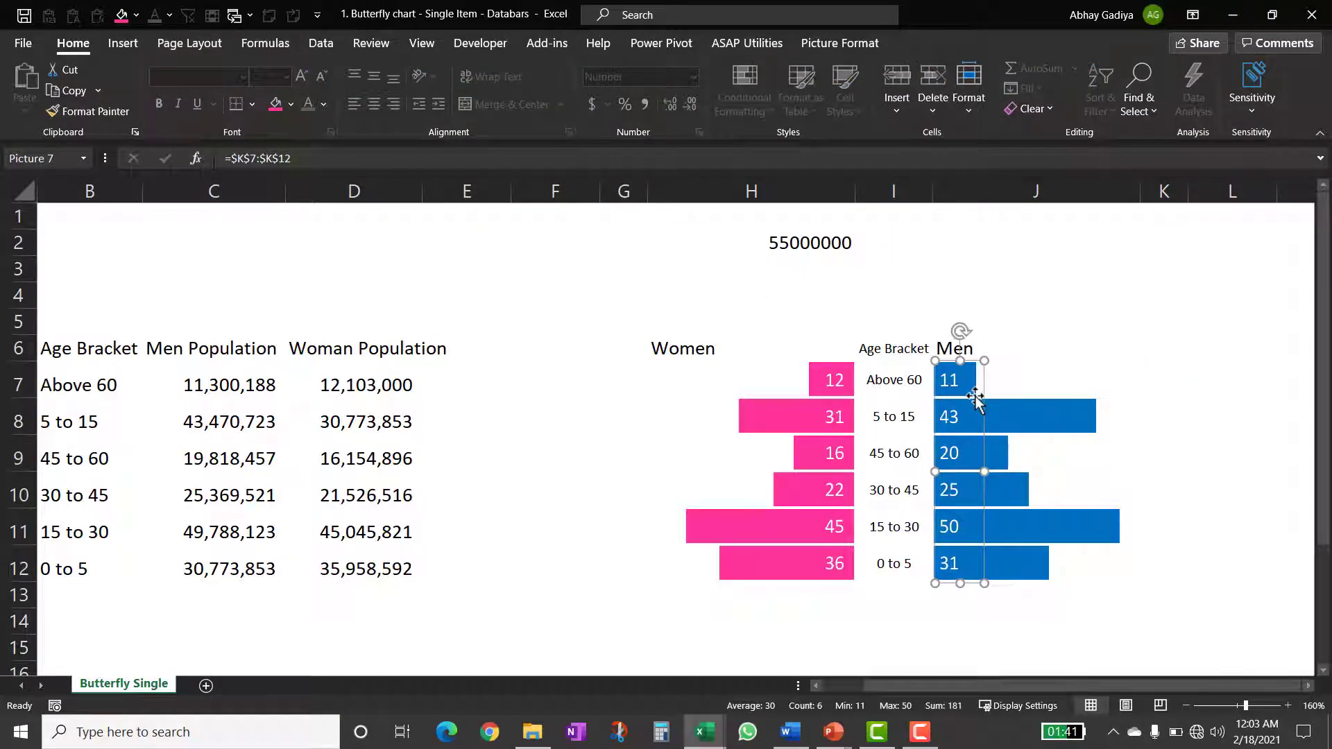
# - Right-align the Women heading in H6 and make the Men heading in J6 bold blue
pyautogui.click(762, 357)
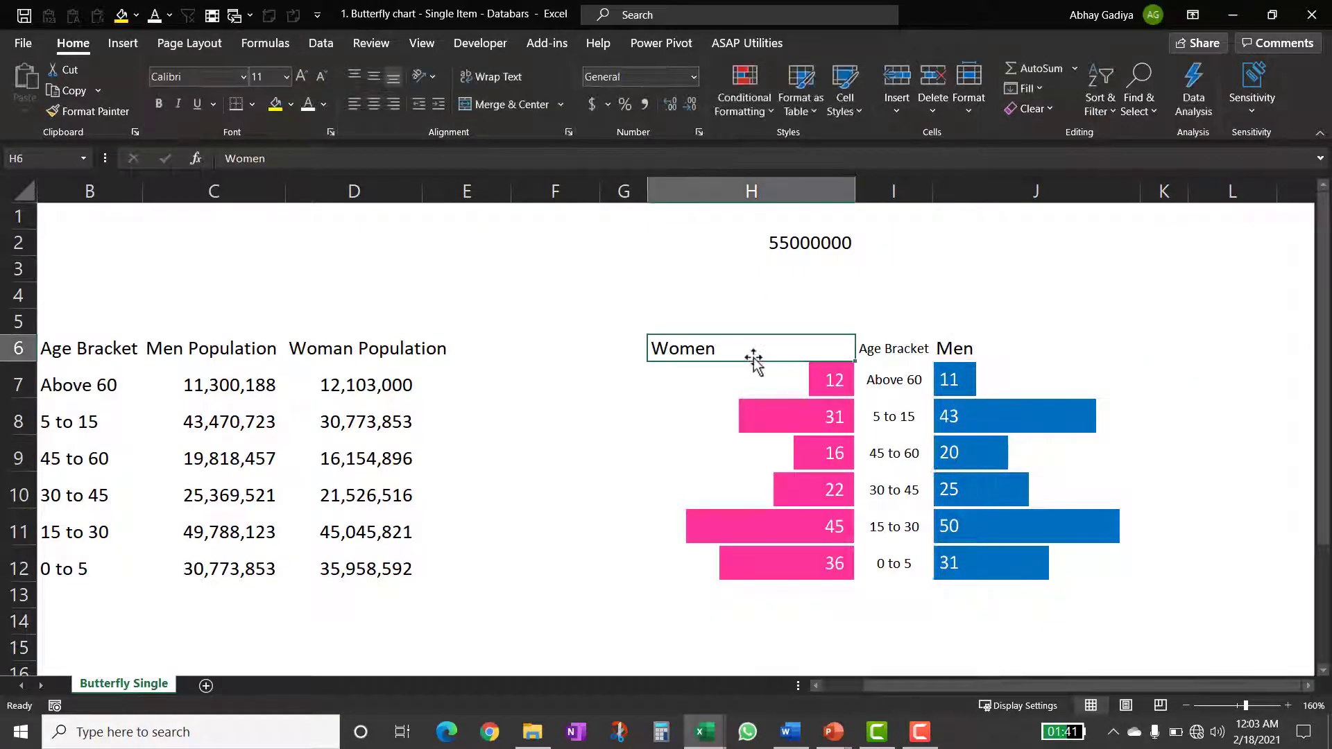
pyautogui.click(394, 104)
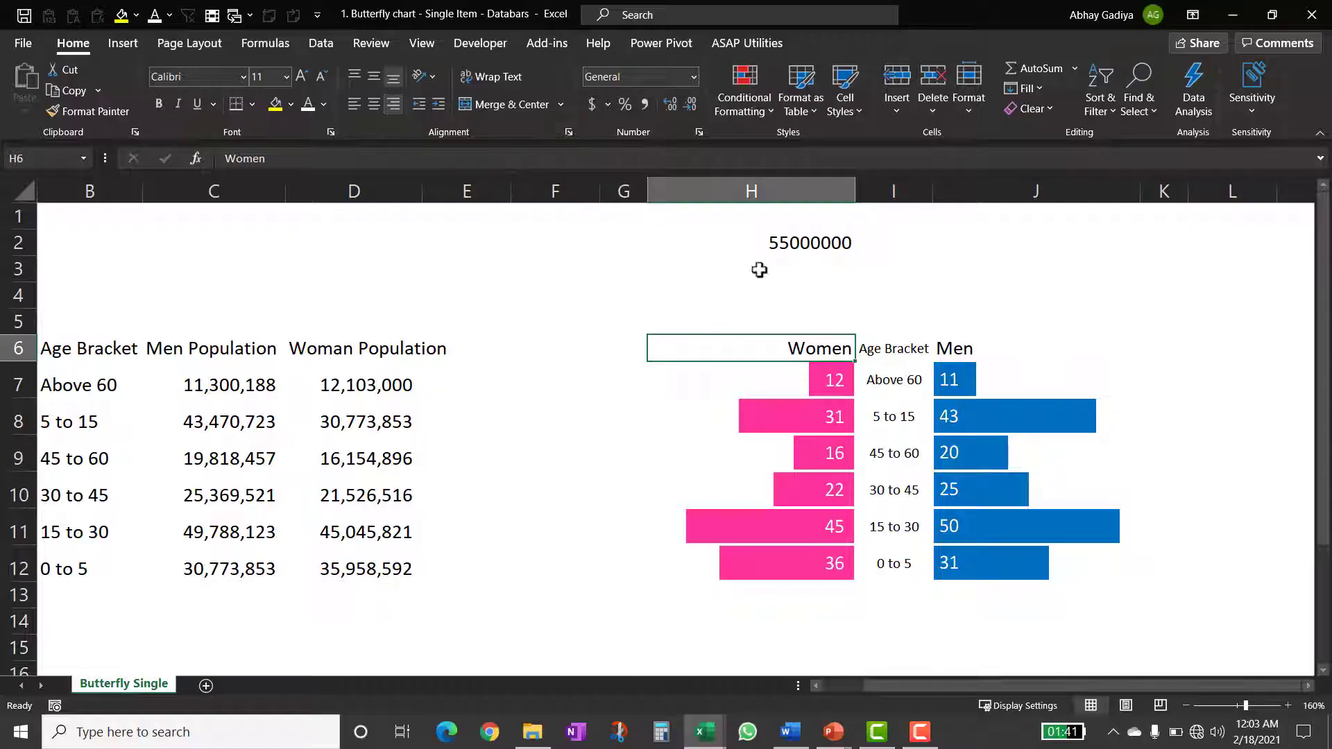
pyautogui.click(960, 361)
pyautogui.click(947, 348)
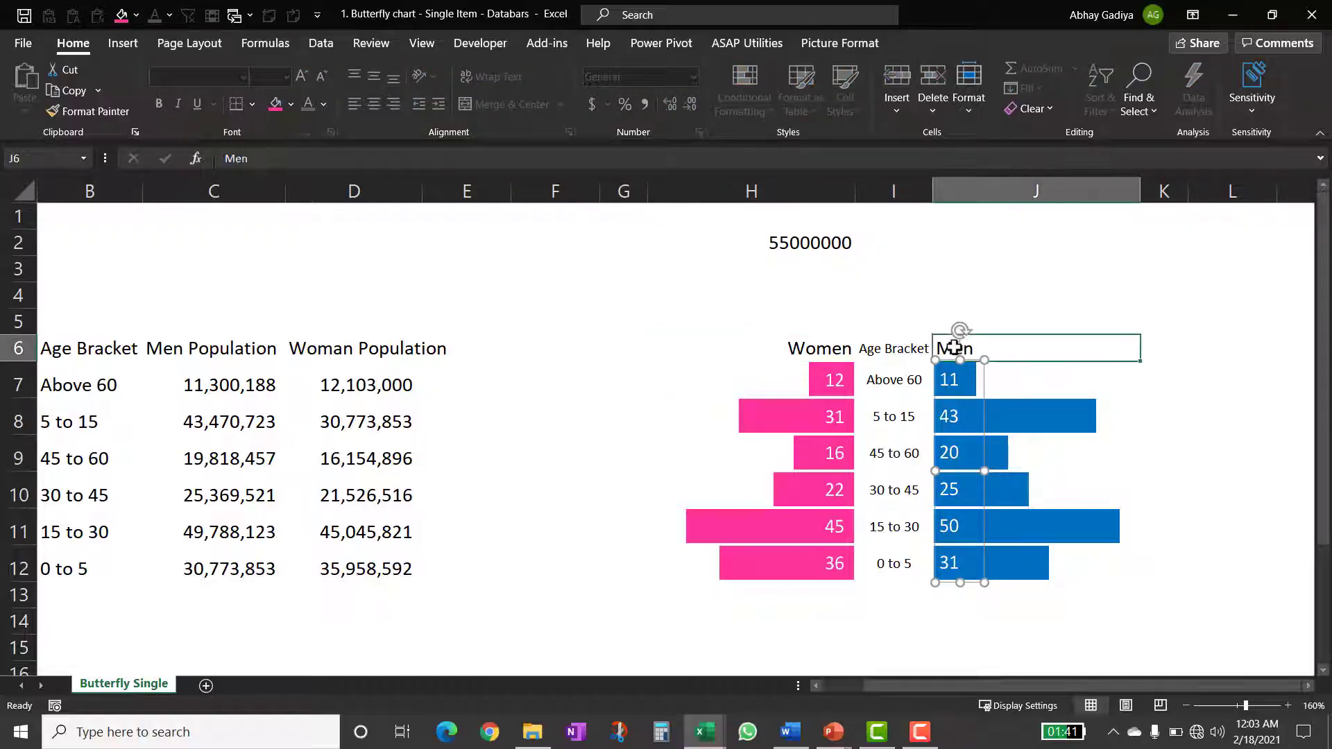
pyautogui.click(323, 104)
pyautogui.click(405, 290)
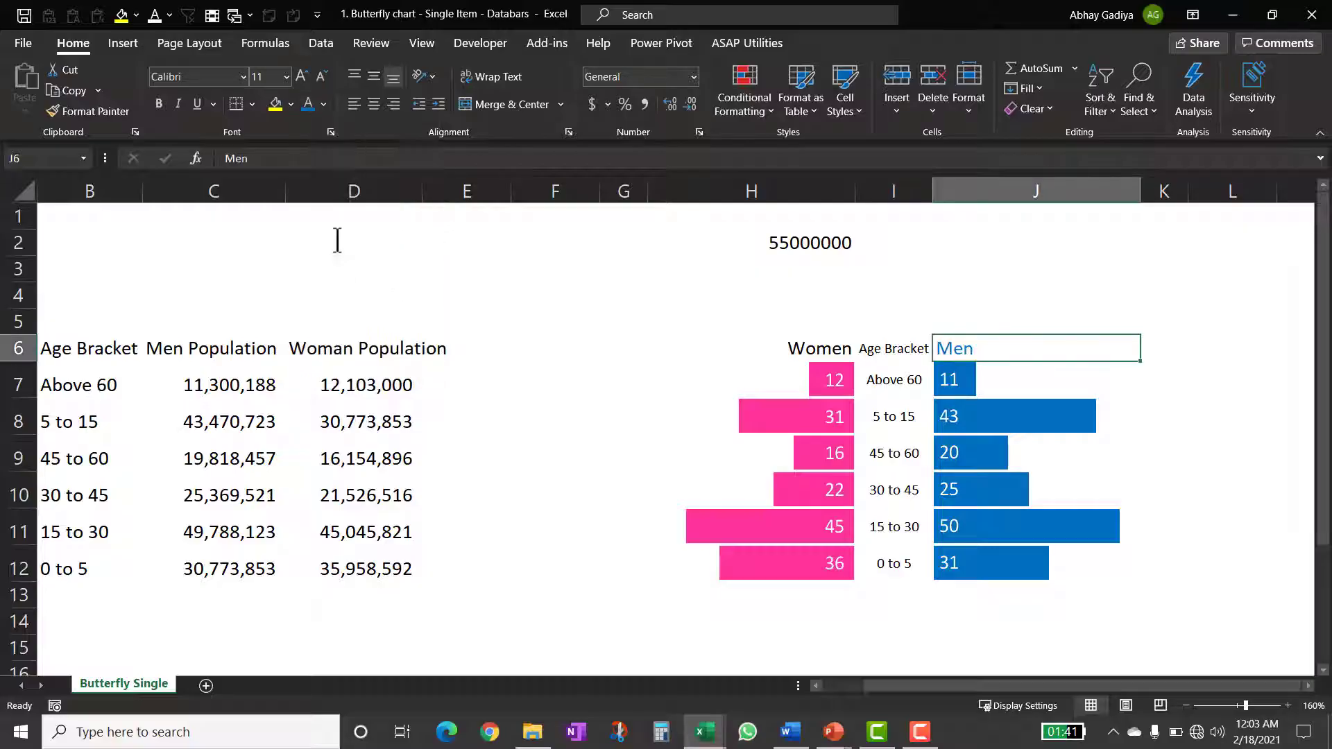
pyautogui.click(158, 104)
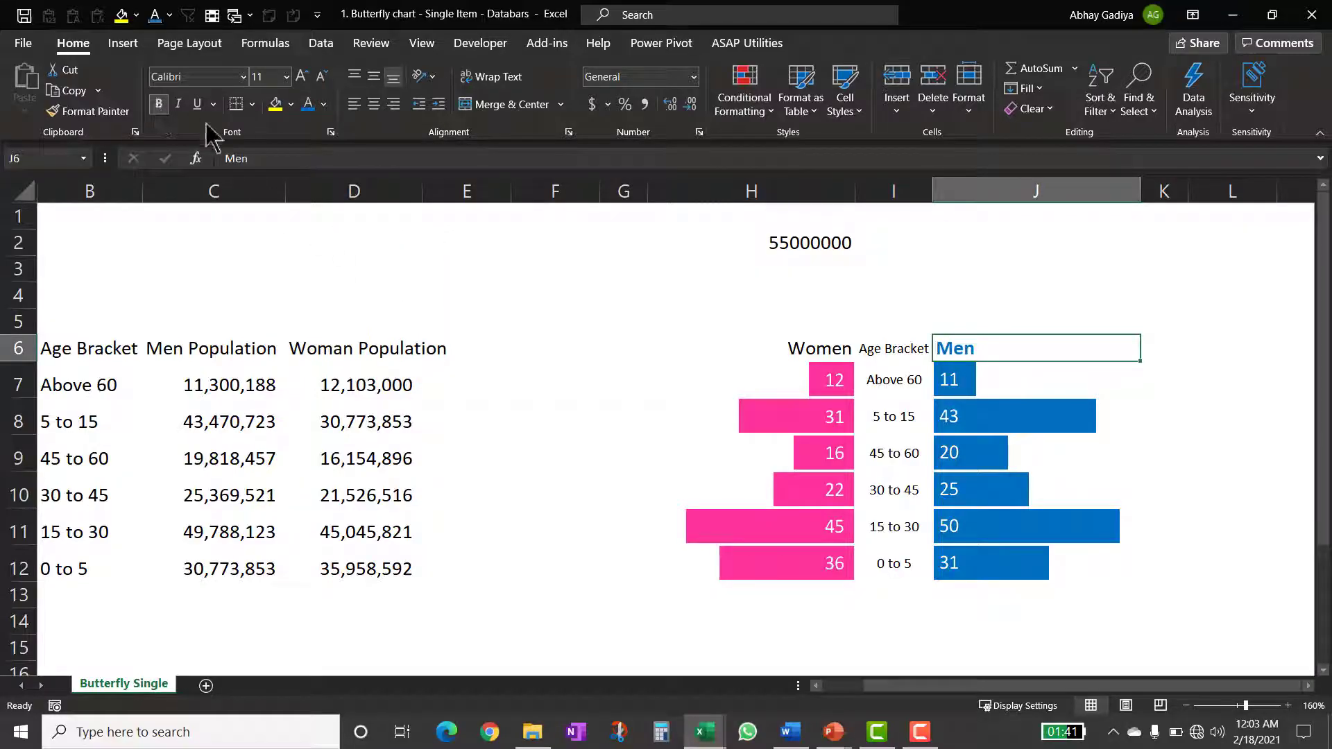
# - Make the Women heading in H6 bold pink
pyautogui.click(782, 342)
pyautogui.click(324, 104)
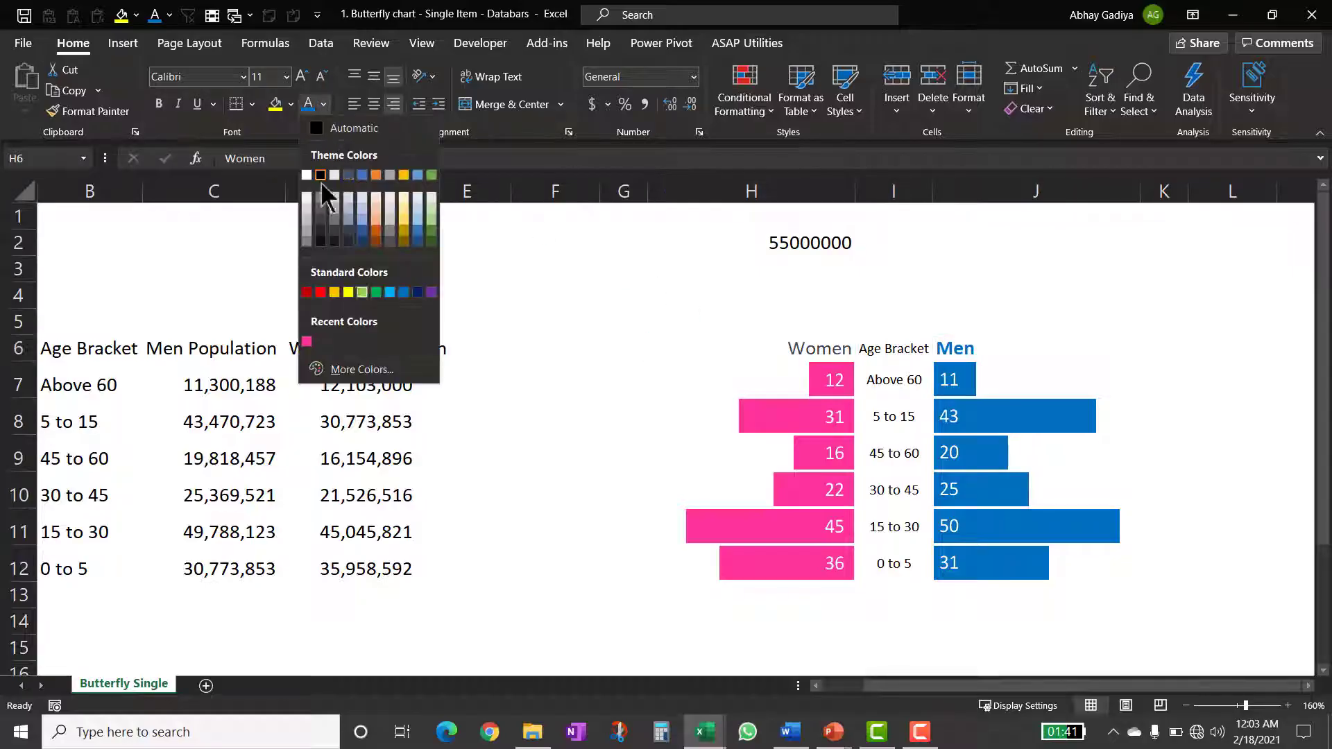
pyautogui.click(306, 341)
pyautogui.click(158, 104)
pyautogui.click(834, 318)
# - Merge and centre G5:K5 with the title 'Population Distribution (in millions)'
pyautogui.press('Left')
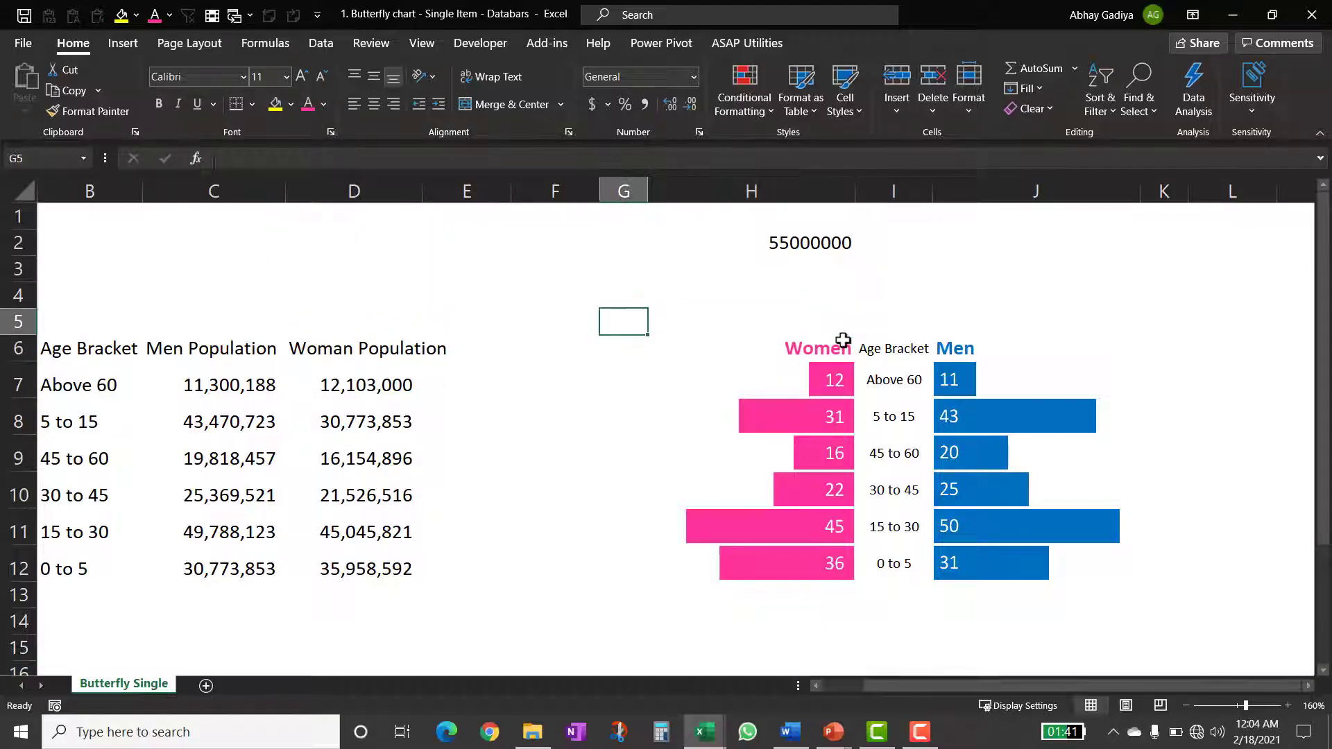
pyautogui.hotkey('shift', 'Right')
pyautogui.hotkey('shift', 'Right')
pyautogui.hotkey('shift', 'Right')
pyautogui.hotkey('shift', 'Right')
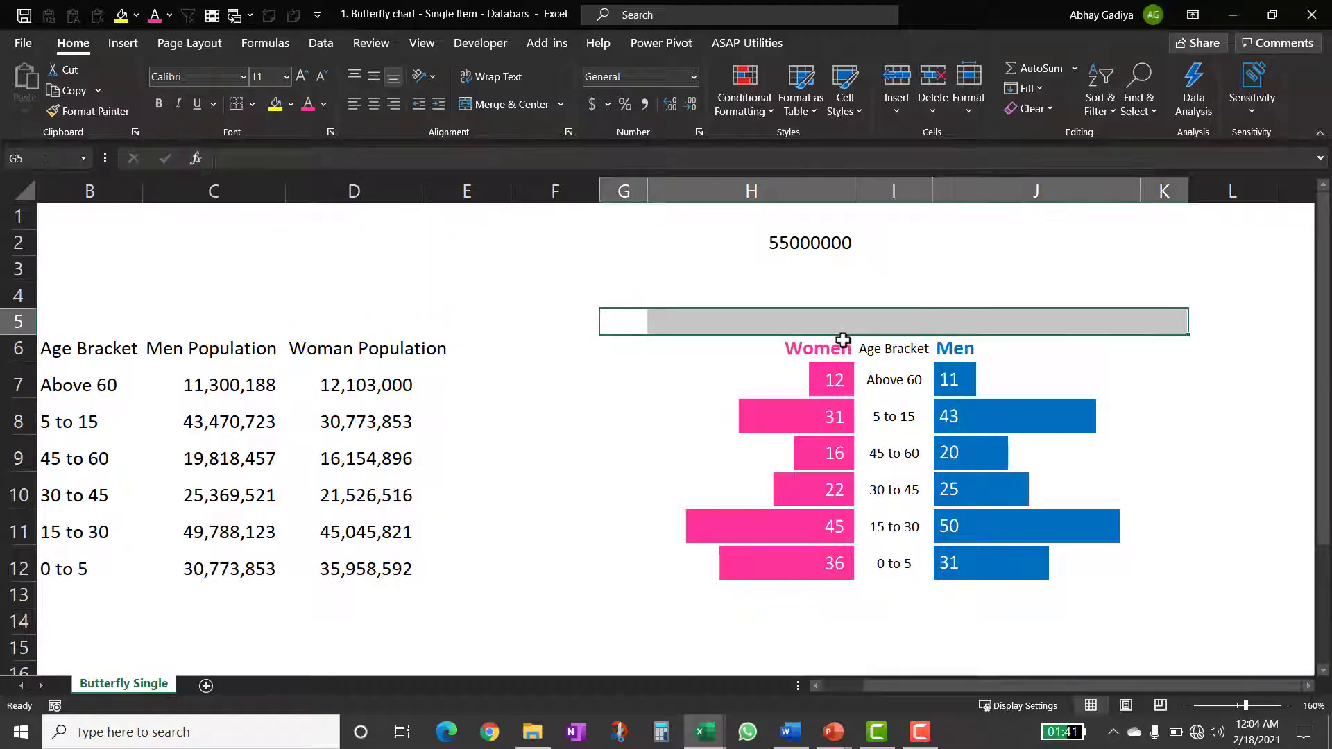
pyautogui.hotkey('alt', 'h')
pyautogui.write('mc')
pyautogui.write('P')
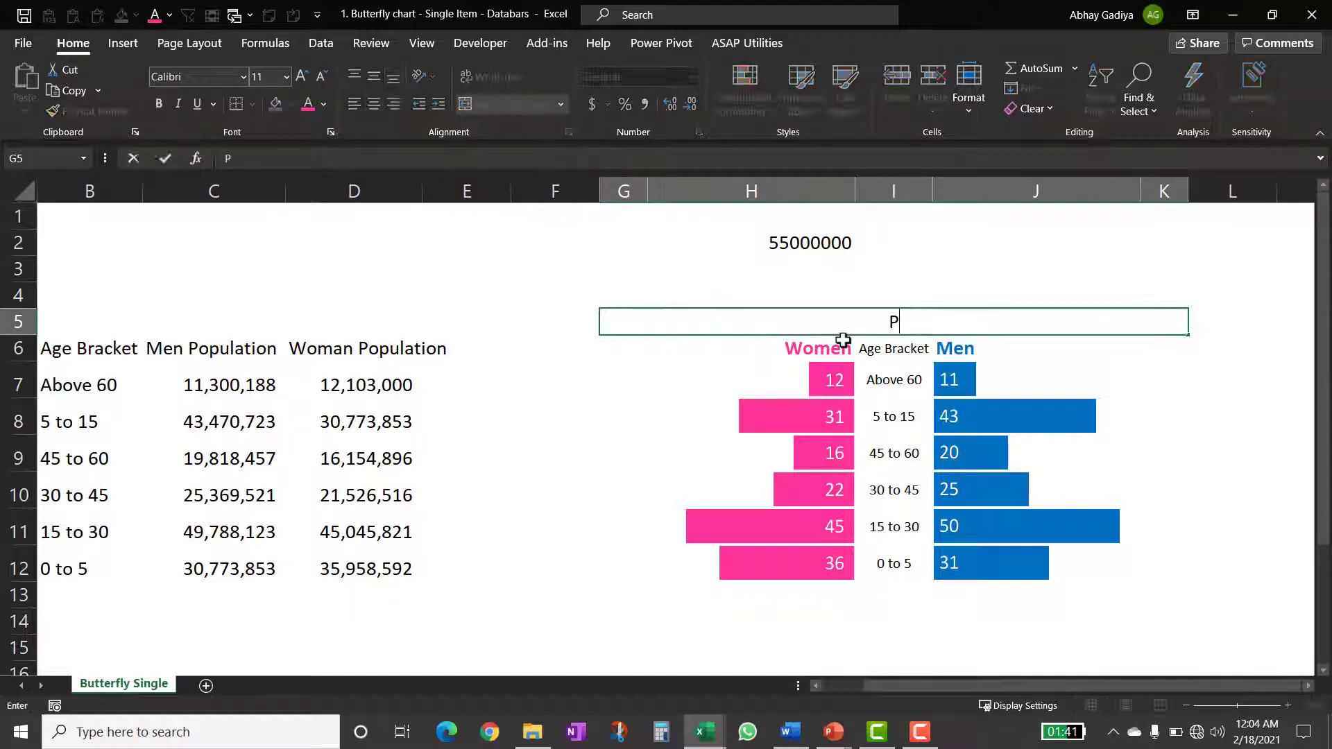
pyautogui.write('opulation')
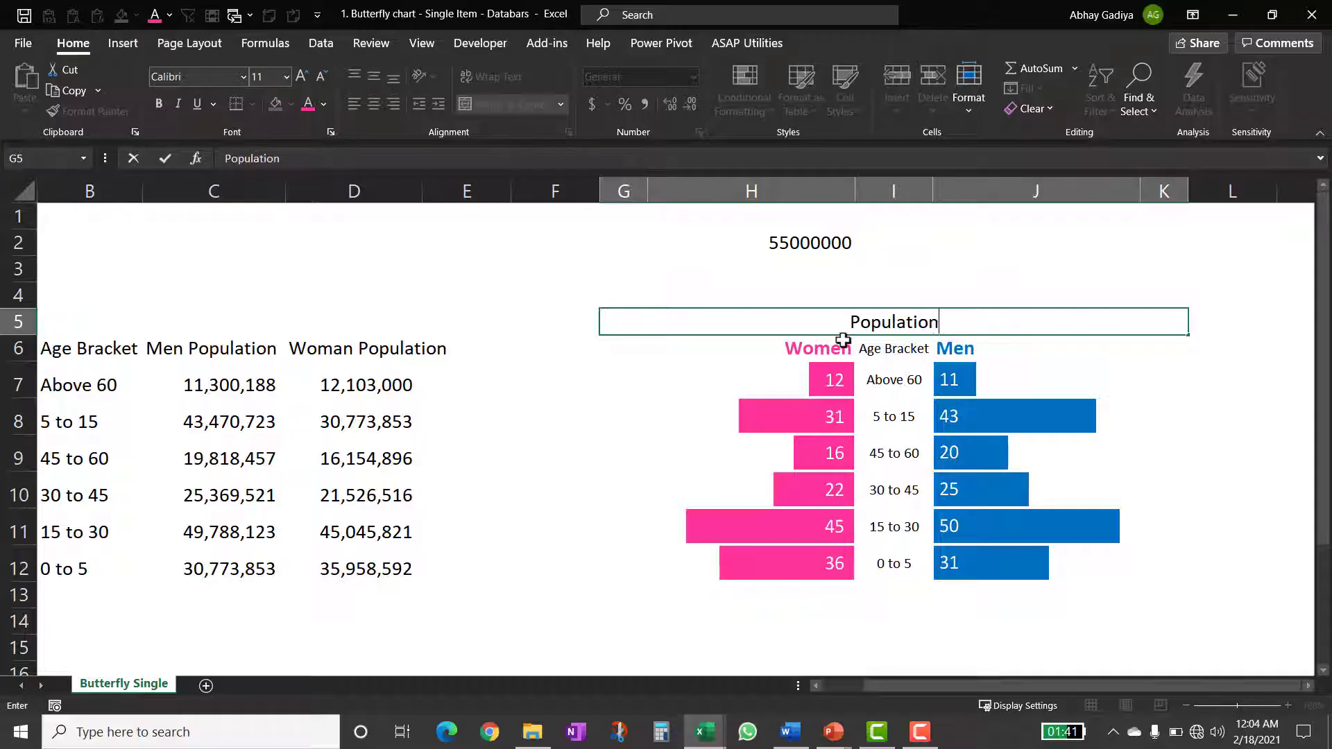
pyautogui.write(' Distributio')
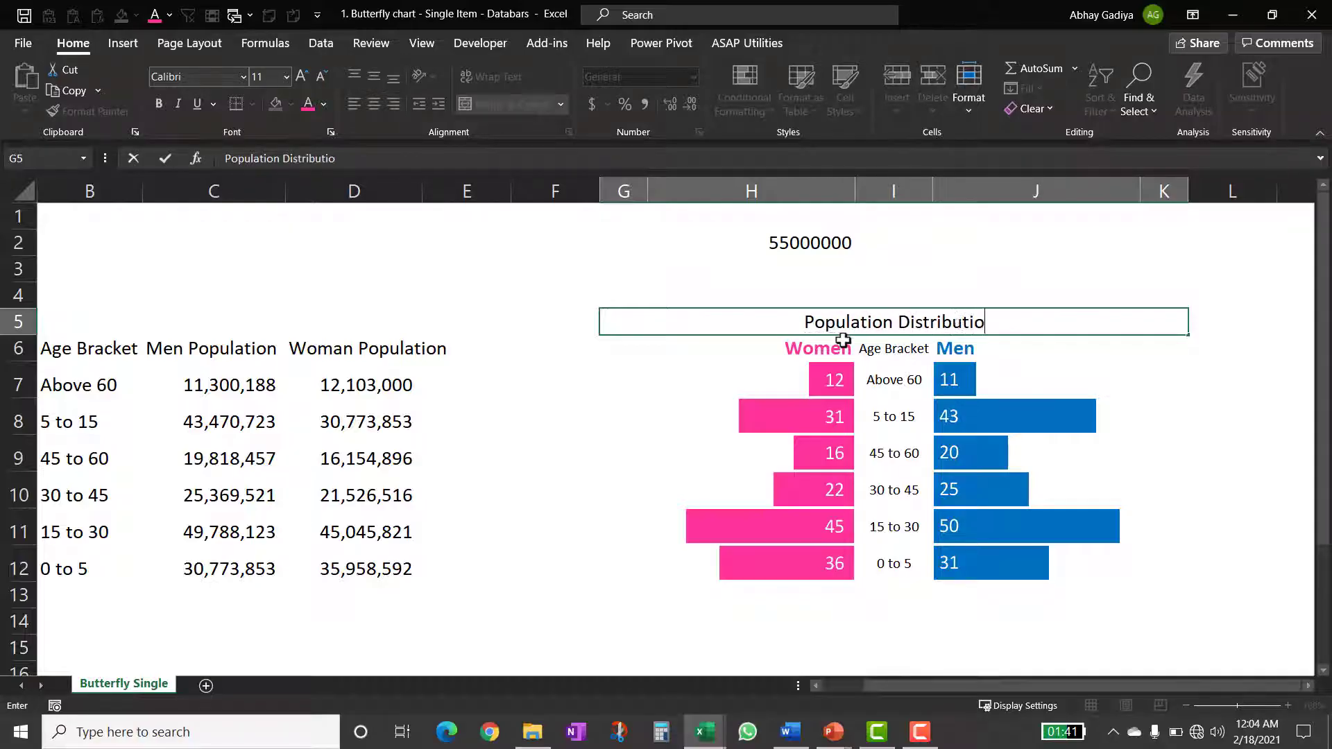
pyautogui.write('n (in')
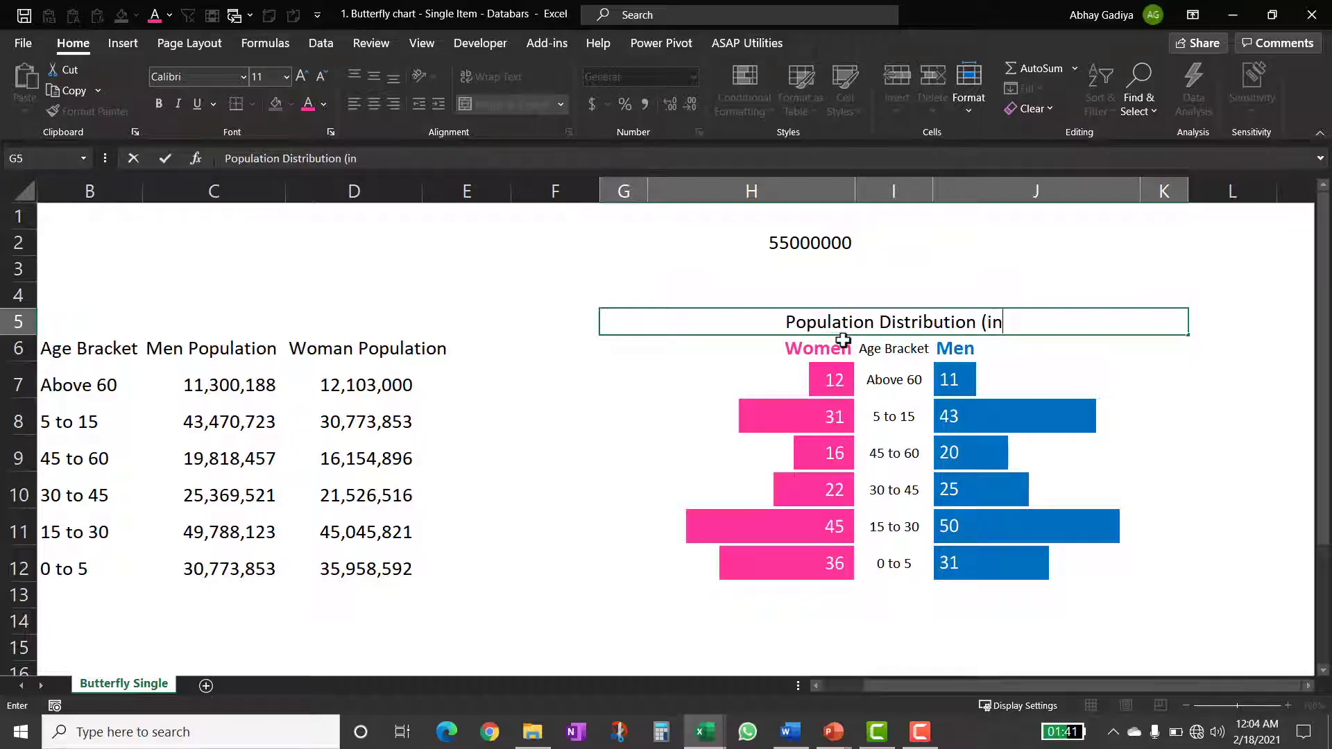
pyautogui.write(' millions)')
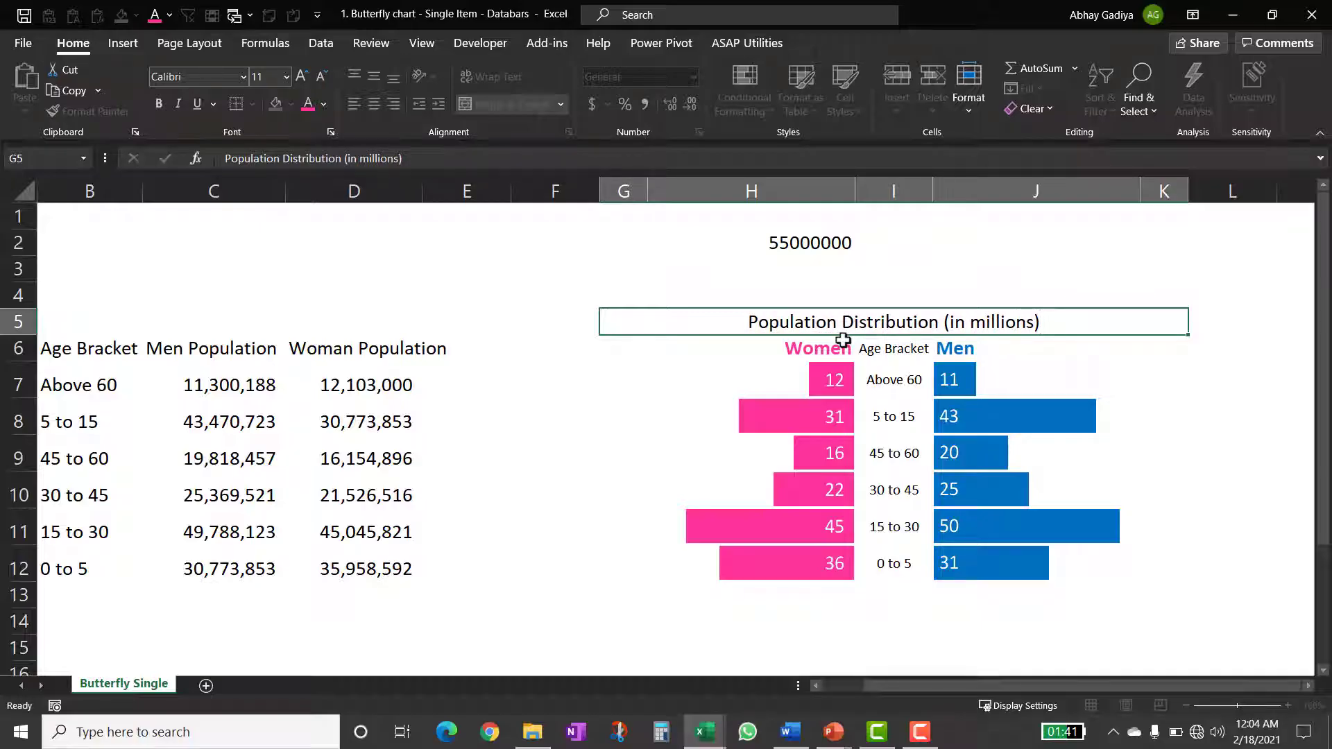
pyautogui.hotkey('shift', 'Left')
pyautogui.hotkey('shift', 'Left')
pyautogui.hotkey('shift', 'Left')
pyautogui.press('Right')
pyautogui.press('Left')
# - Shrink '(in millions)' in the title to font size 8
pyautogui.press('F2')
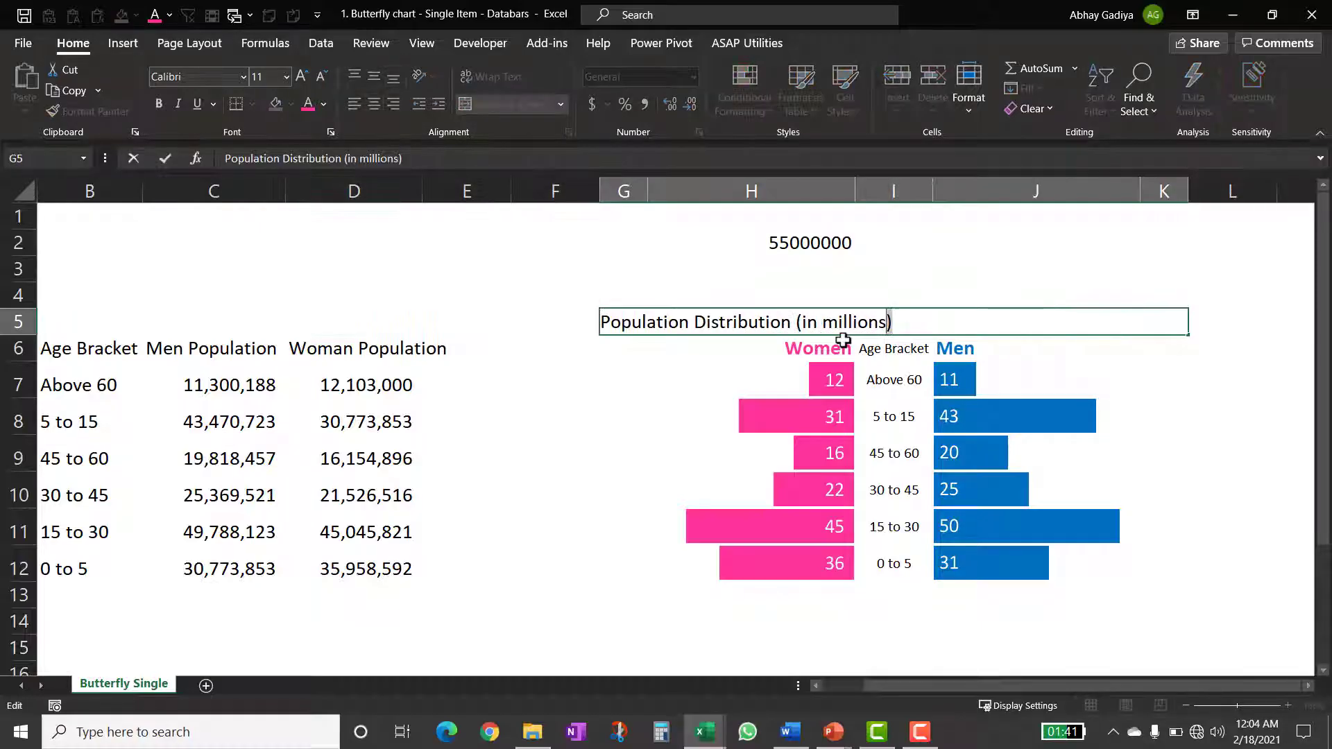
pyautogui.hotkey('shift', 'Left')
pyautogui.hotkey('shift', 'Left')
pyautogui.hotkey('shift', 'Left')
pyautogui.hotkey('shift', 'Left')
pyautogui.hotkey('shift', 'Left')
pyautogui.hotkey('shift', 'Left')
pyautogui.hotkey('shift', 'Left')
pyautogui.hotkey('shift', 'Left')
pyautogui.hotkey('shift', 'Left')
pyautogui.hotkey('shift', 'Left')
pyautogui.hotkey('shift', 'Left')
pyautogui.hotkey('shift', 'Left')
pyautogui.hotkey('shift', 'Left')
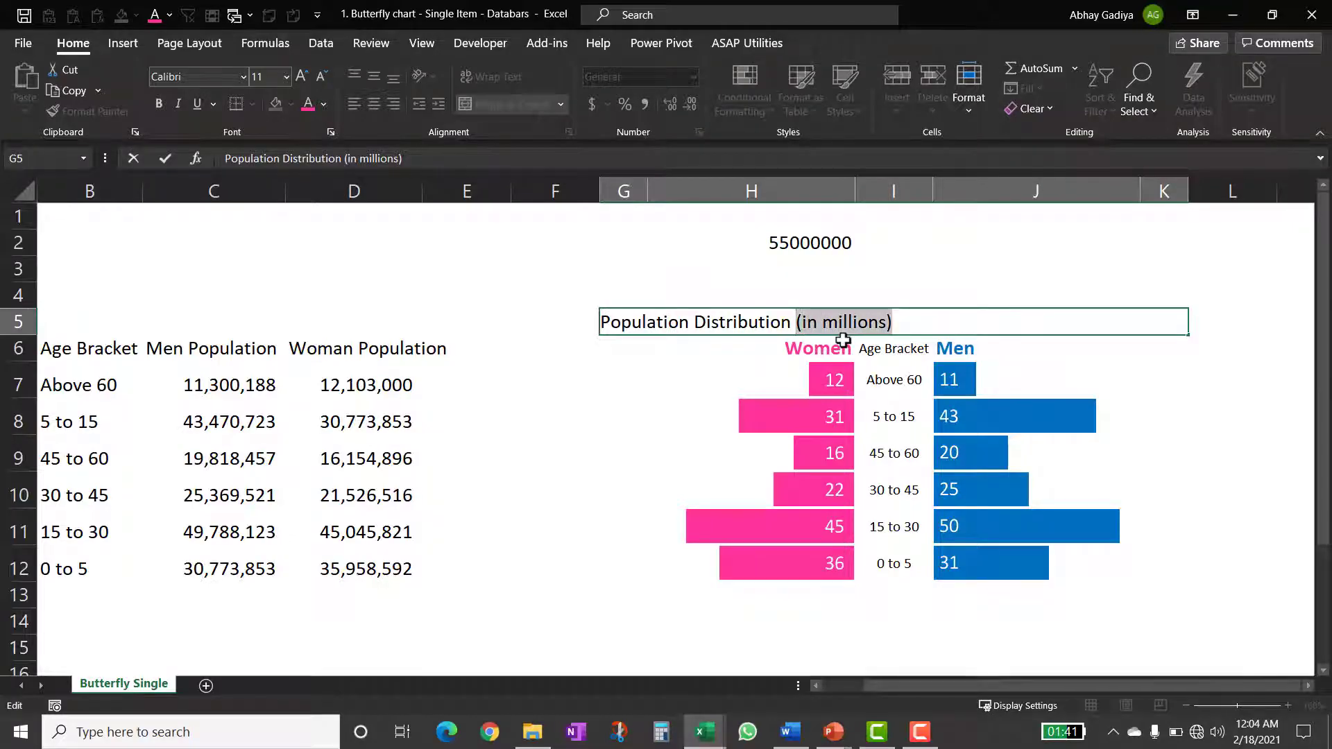
pyautogui.click(321, 76)
pyautogui.click(321, 77)
pyautogui.click(322, 76)
pyautogui.click(706, 375)
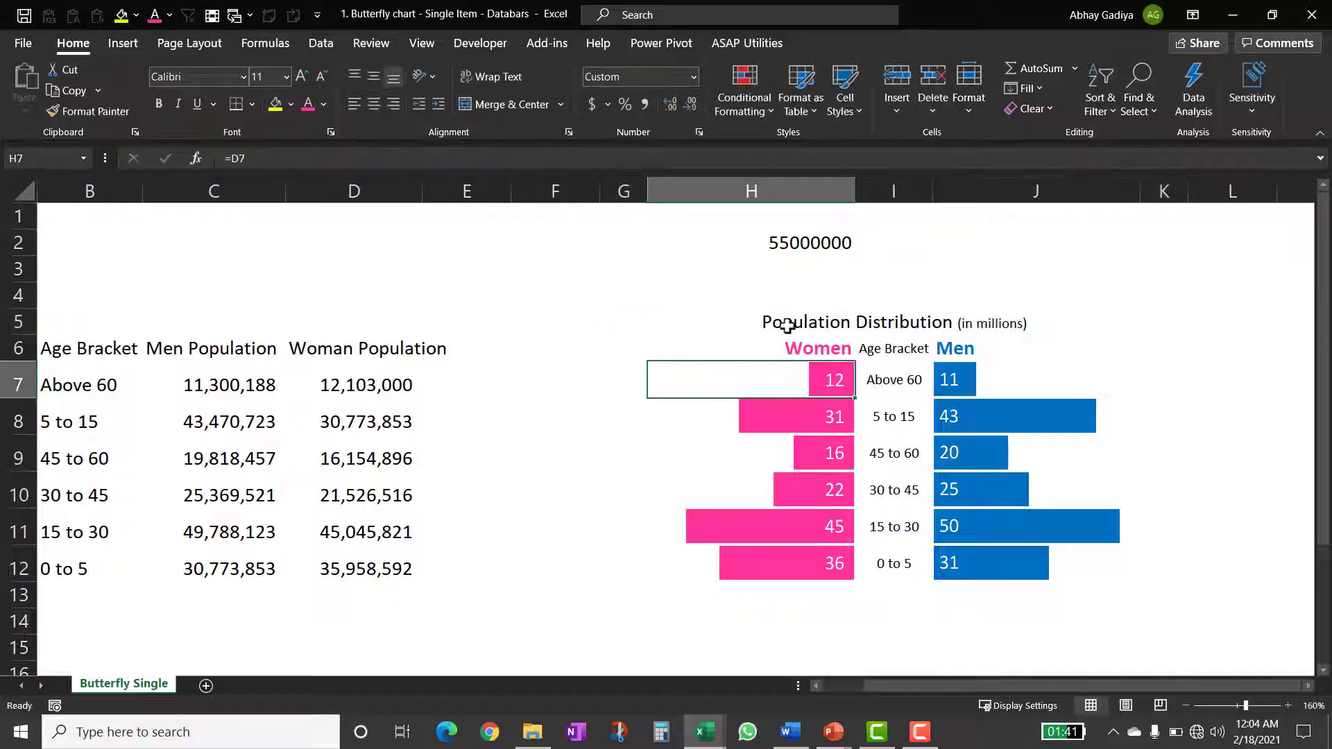
# - Colour the title grey and make 'Population Distribution' bold
pyautogui.click(739, 312)
pyautogui.click(323, 104)
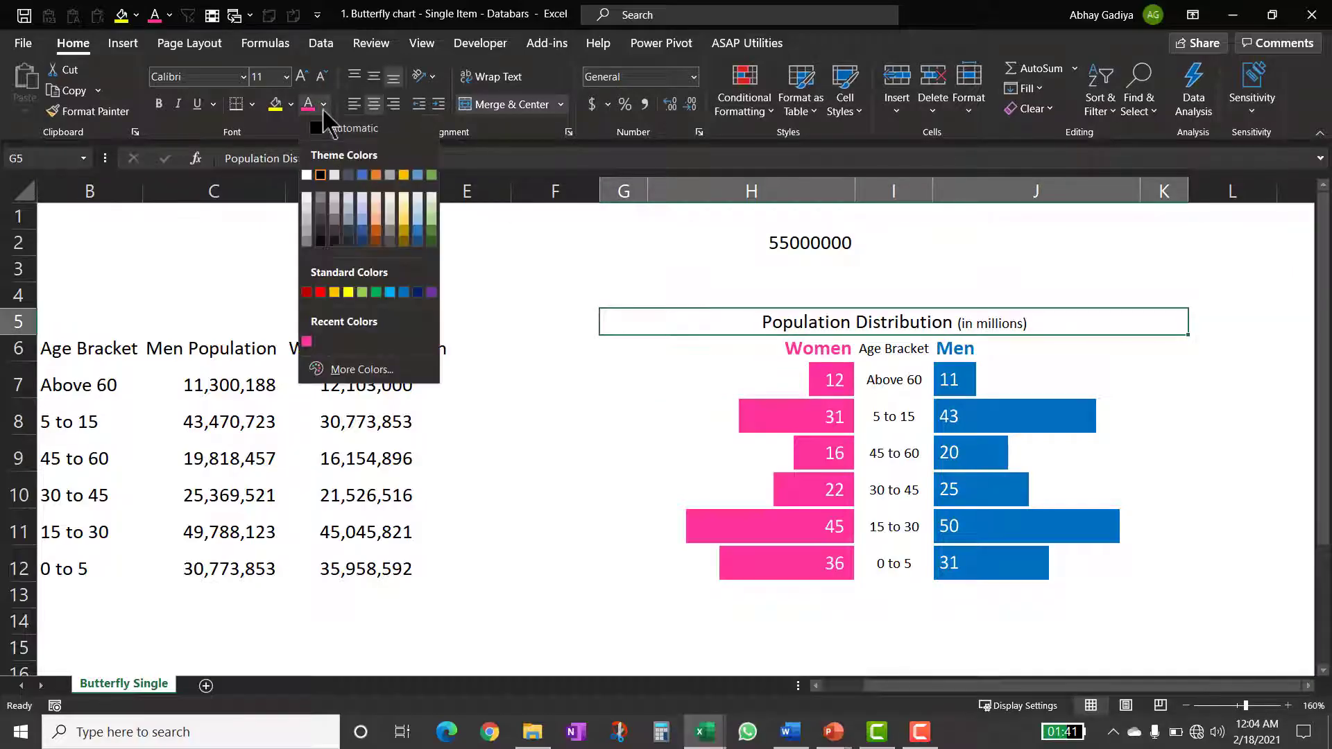
pyautogui.click(307, 242)
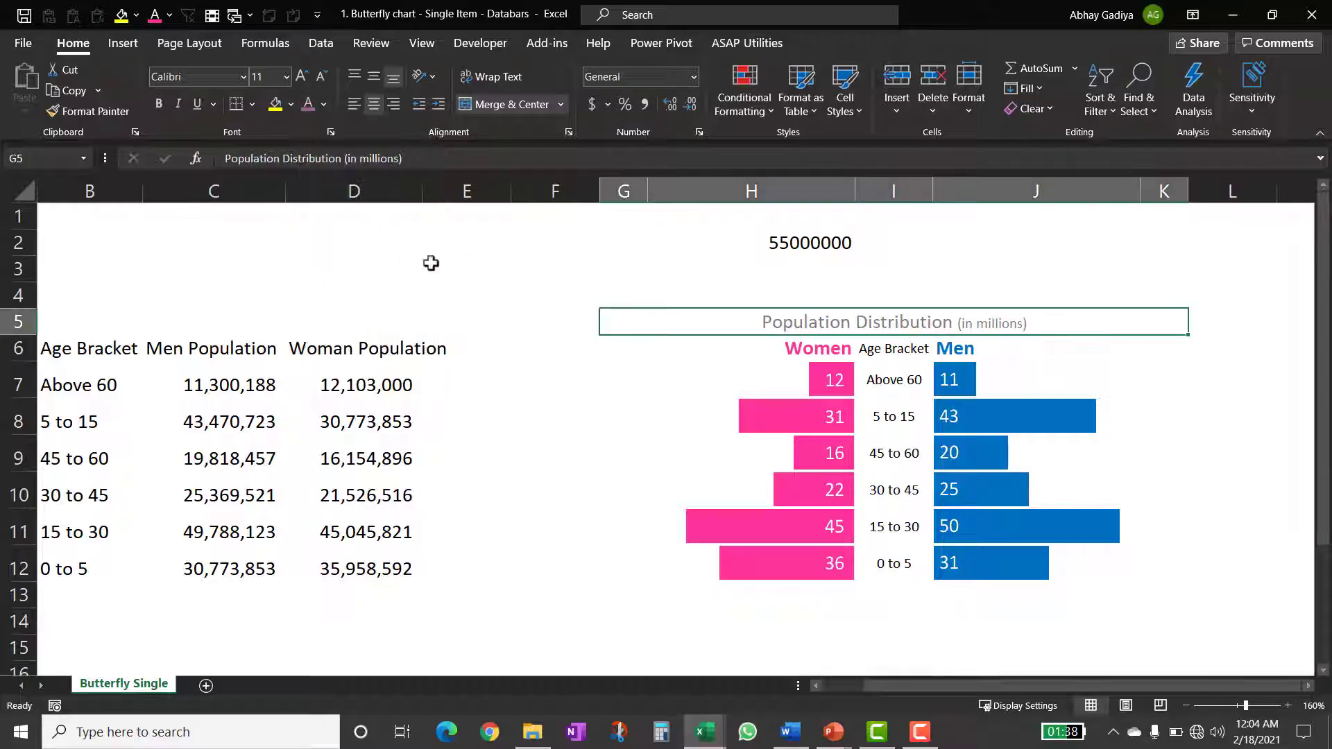
pyautogui.doubleClick(762, 321)
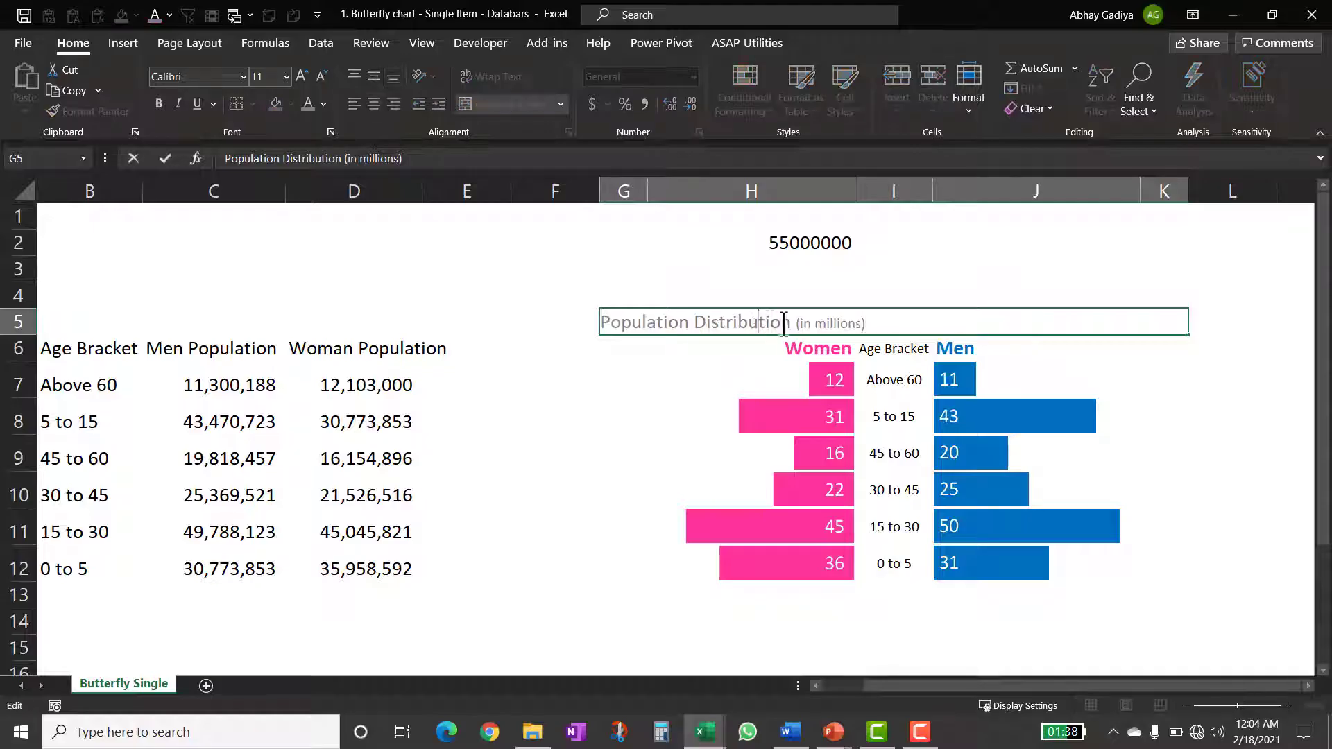
pyautogui.moveTo(791, 322)
pyautogui.mouseDown()
pyautogui.moveTo(605, 321)
pyautogui.moveTo(798, 322)
pyautogui.mouseUp()
pyautogui.click(605, 321)
pyautogui.click(158, 104)
pyautogui.click(324, 104)
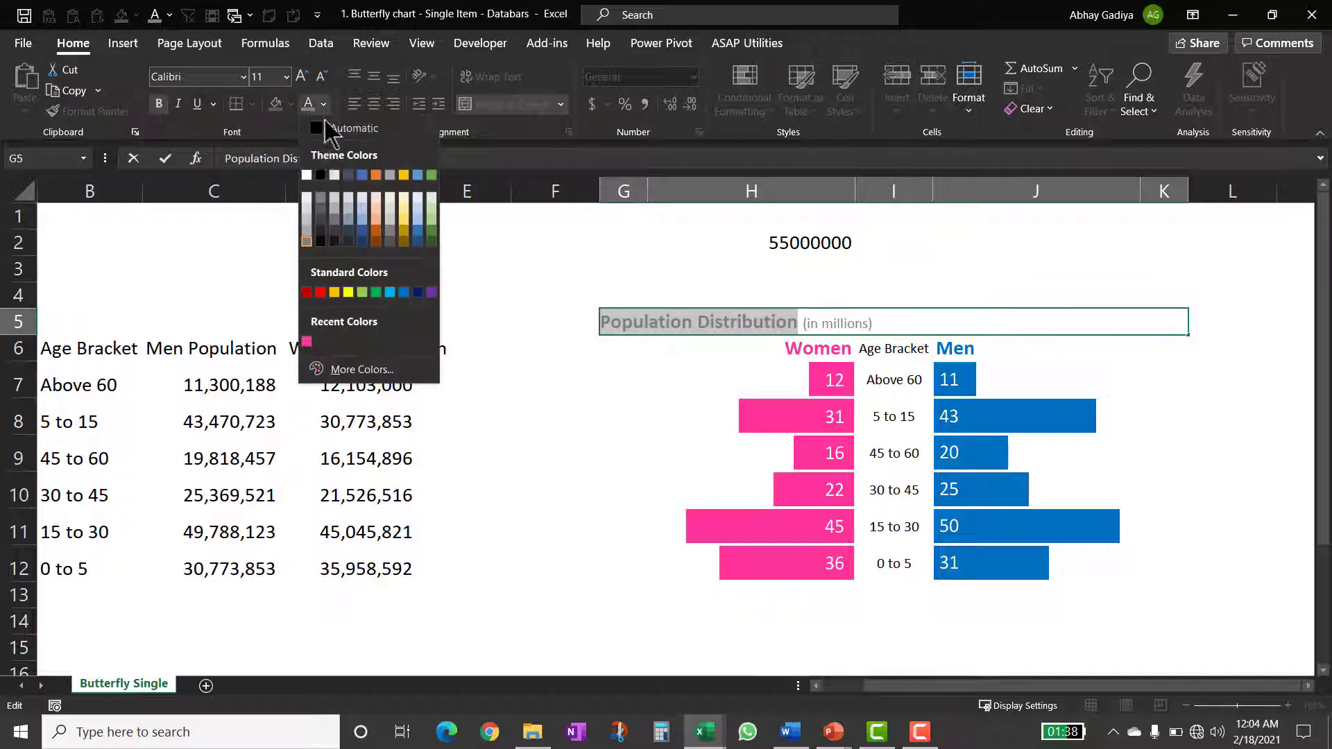
pyautogui.click(324, 211)
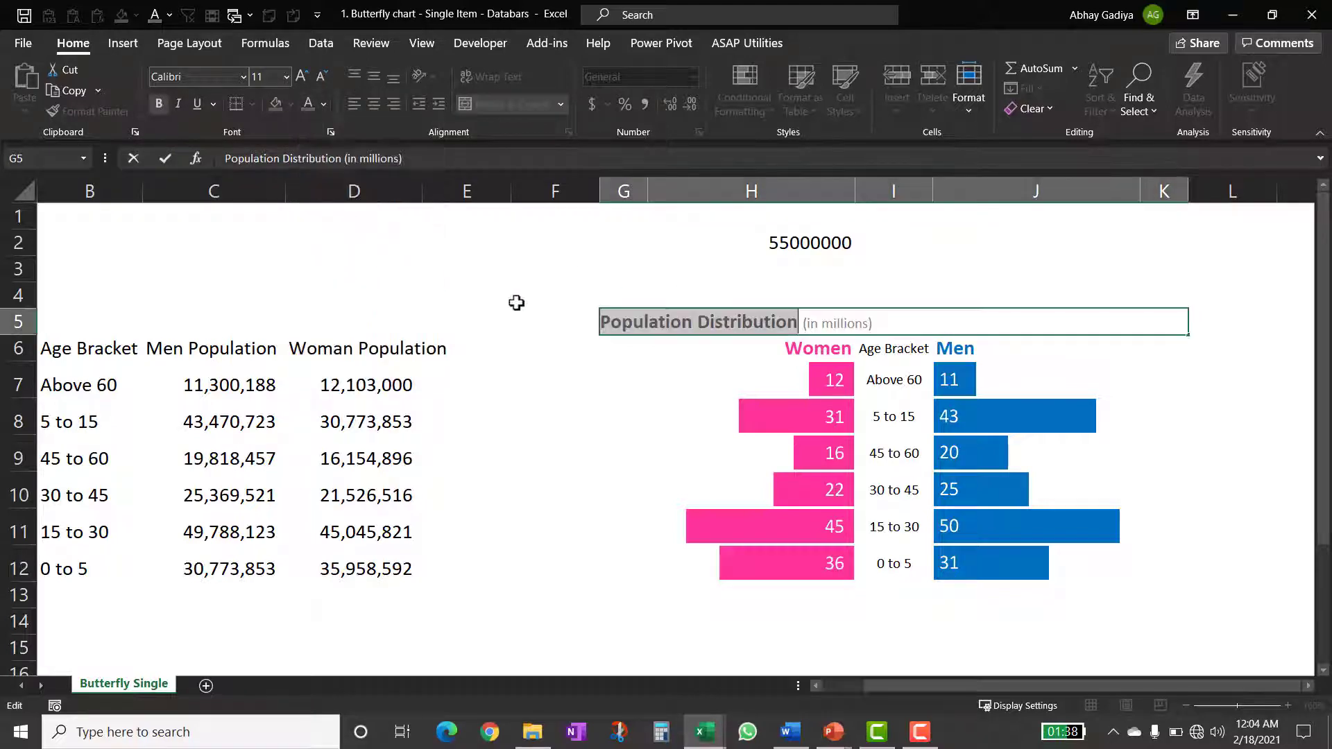
pyautogui.click(705, 389)
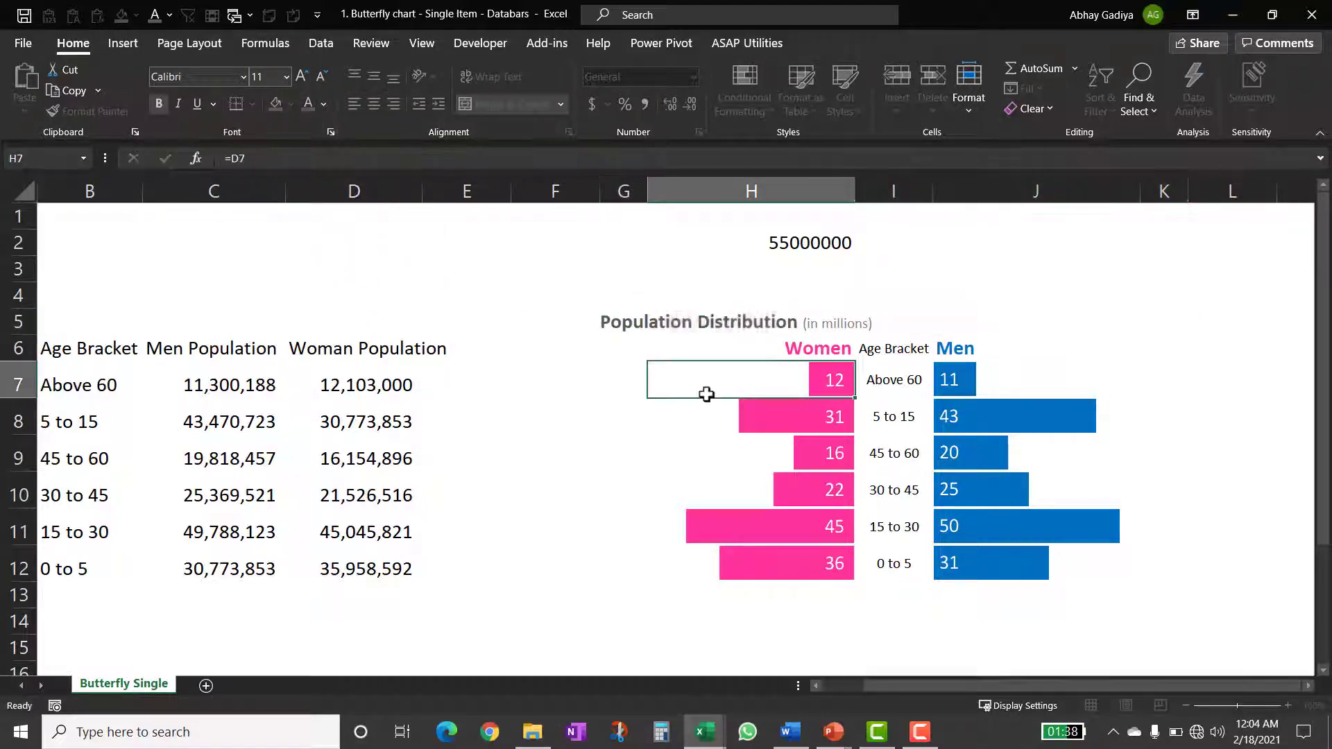
pyautogui.click(916, 354)
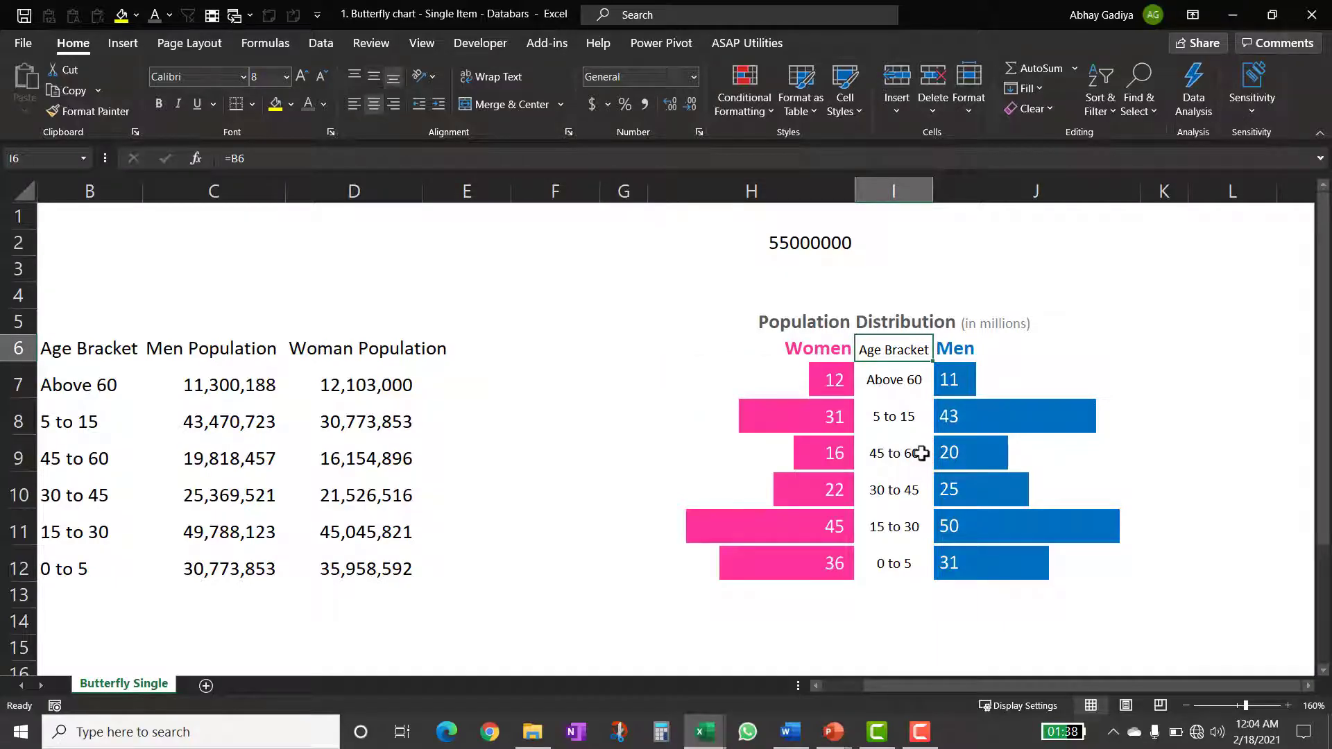
# - Give H7:J12 grey dotted top, inside horizontal and bottom borders
pyautogui.moveTo(722, 381); pyautogui.dragTo(1030, 561)
pyautogui.hotkey('ctrl', '1')
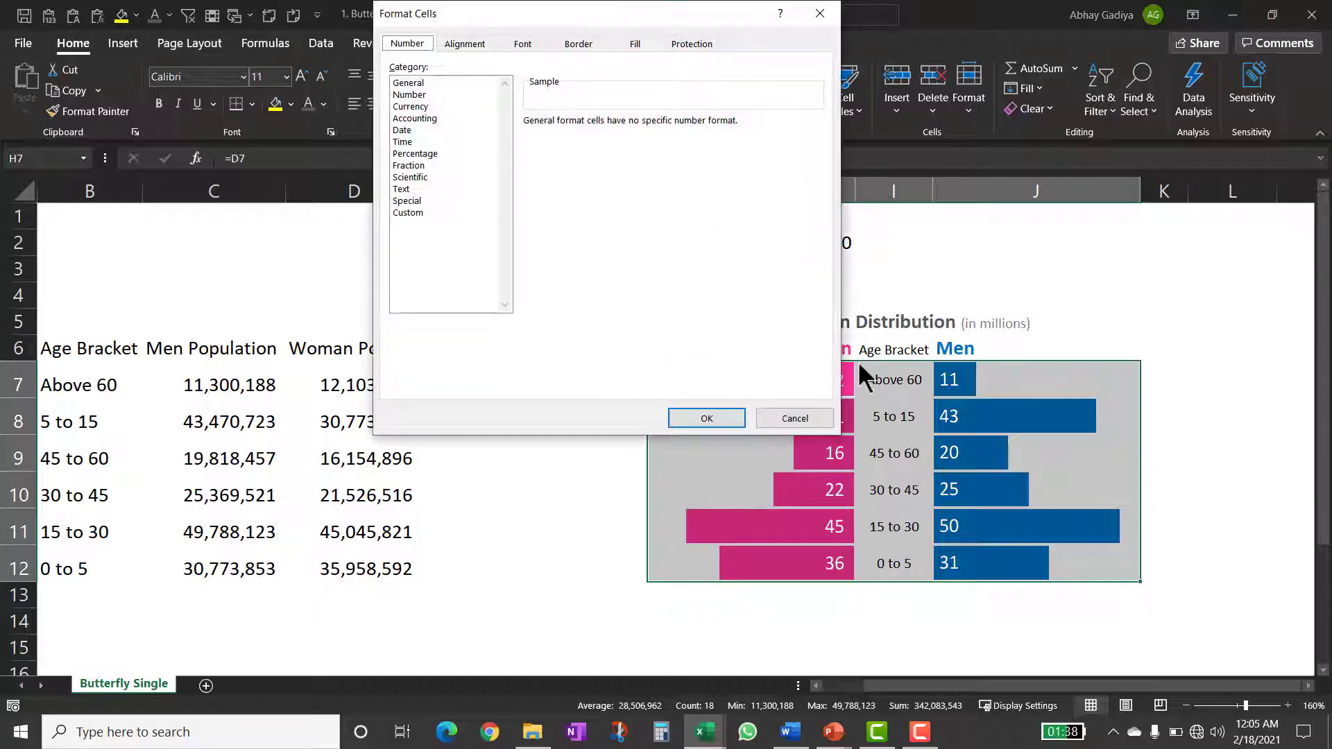
pyautogui.click(578, 44)
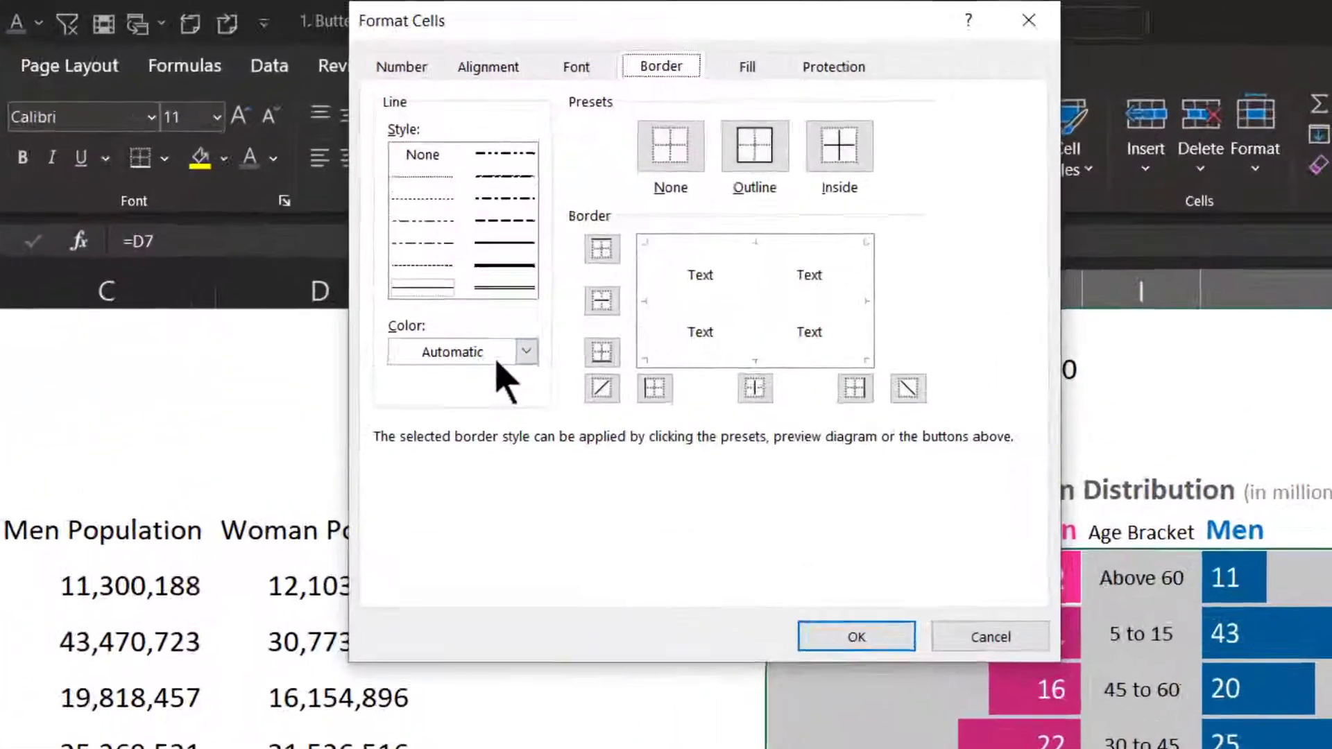
pyautogui.click(490, 230)
pyautogui.click(400, 570)
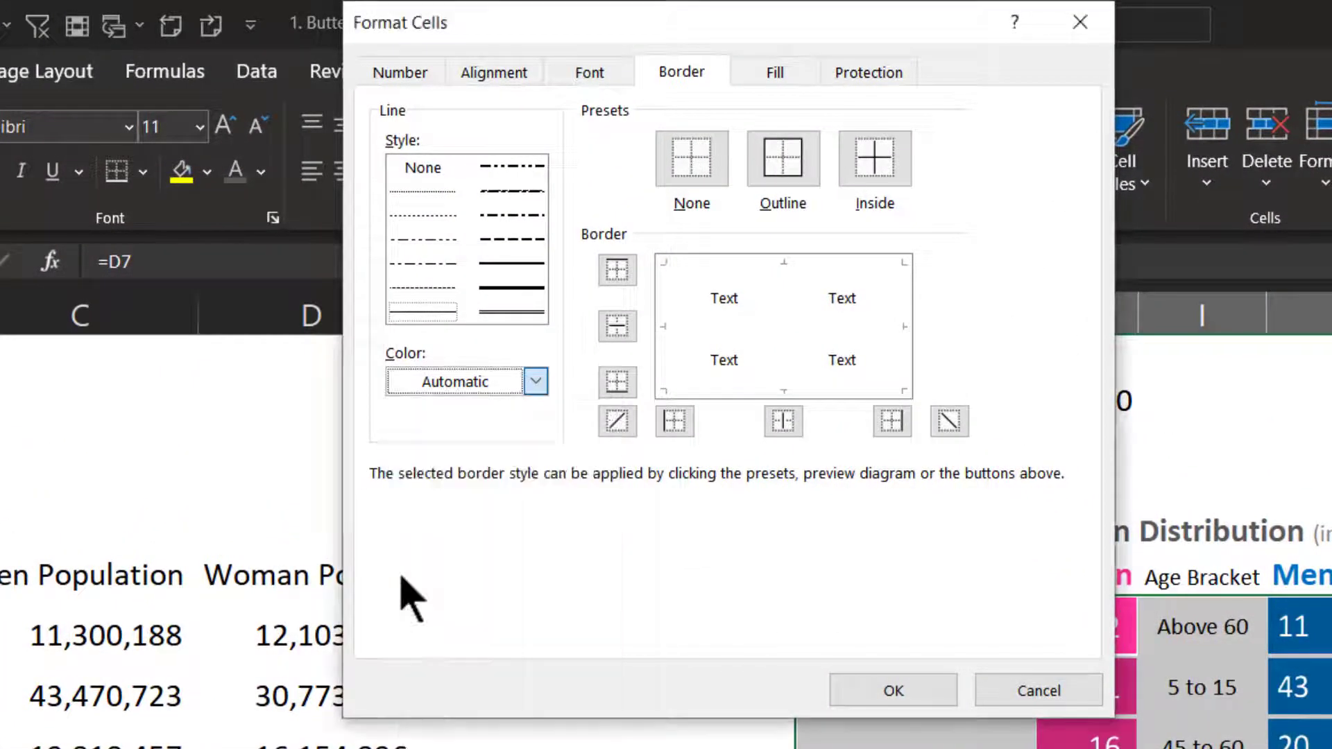
pyautogui.click(437, 197)
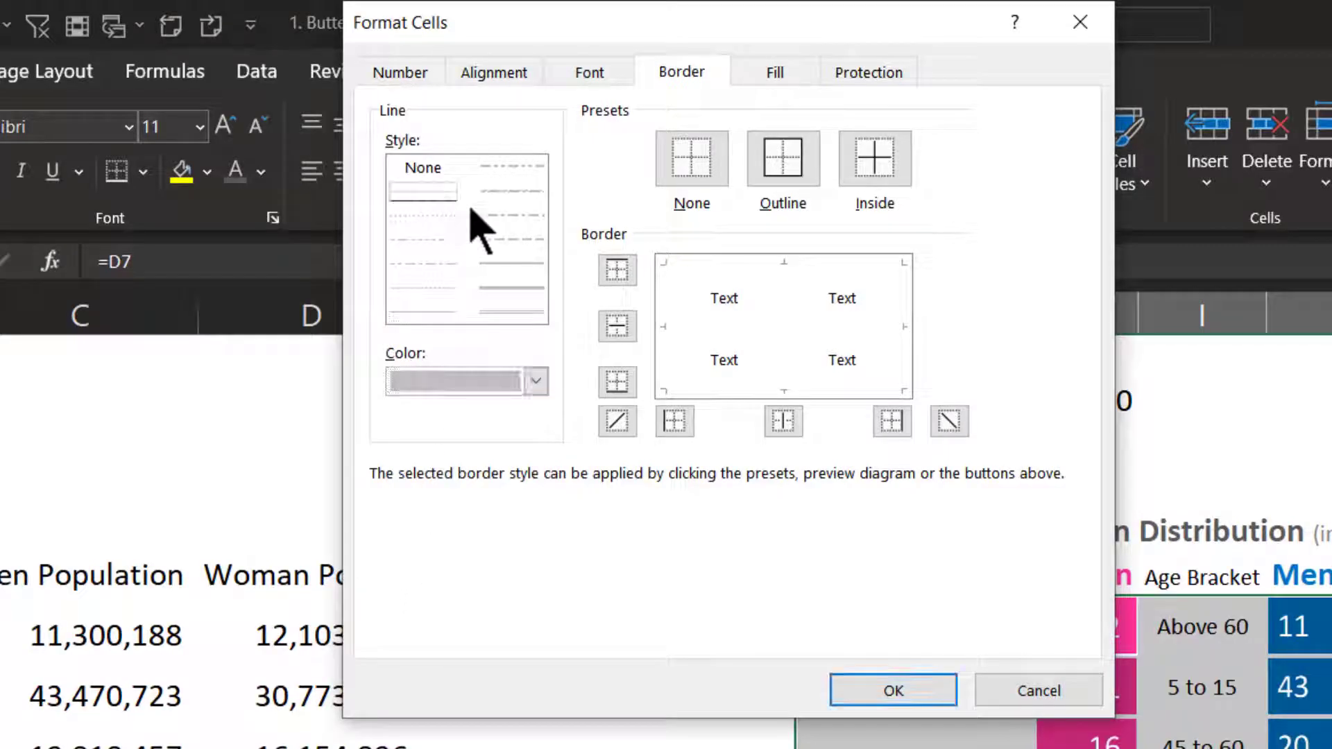
pyautogui.click(621, 274)
pyautogui.click(628, 327)
pyautogui.click(622, 381)
pyautogui.click(902, 691)
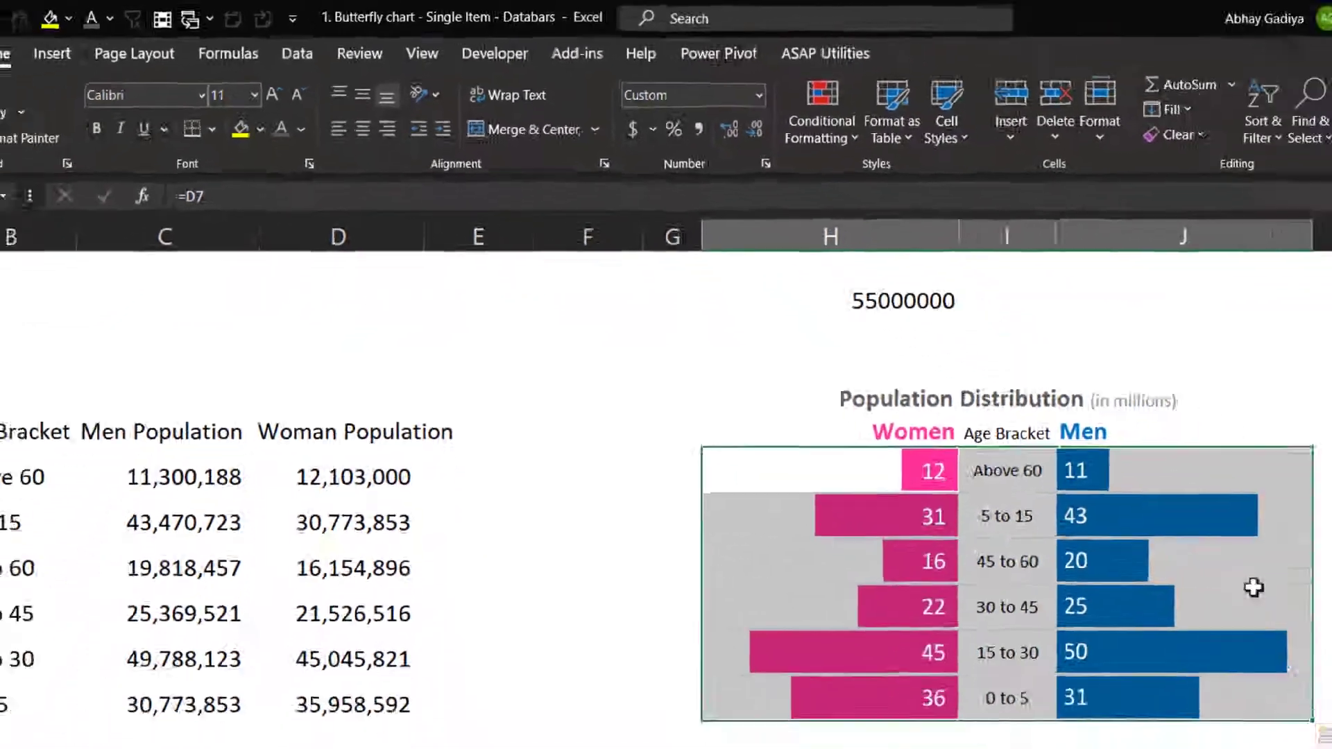
pyautogui.click(1094, 479)
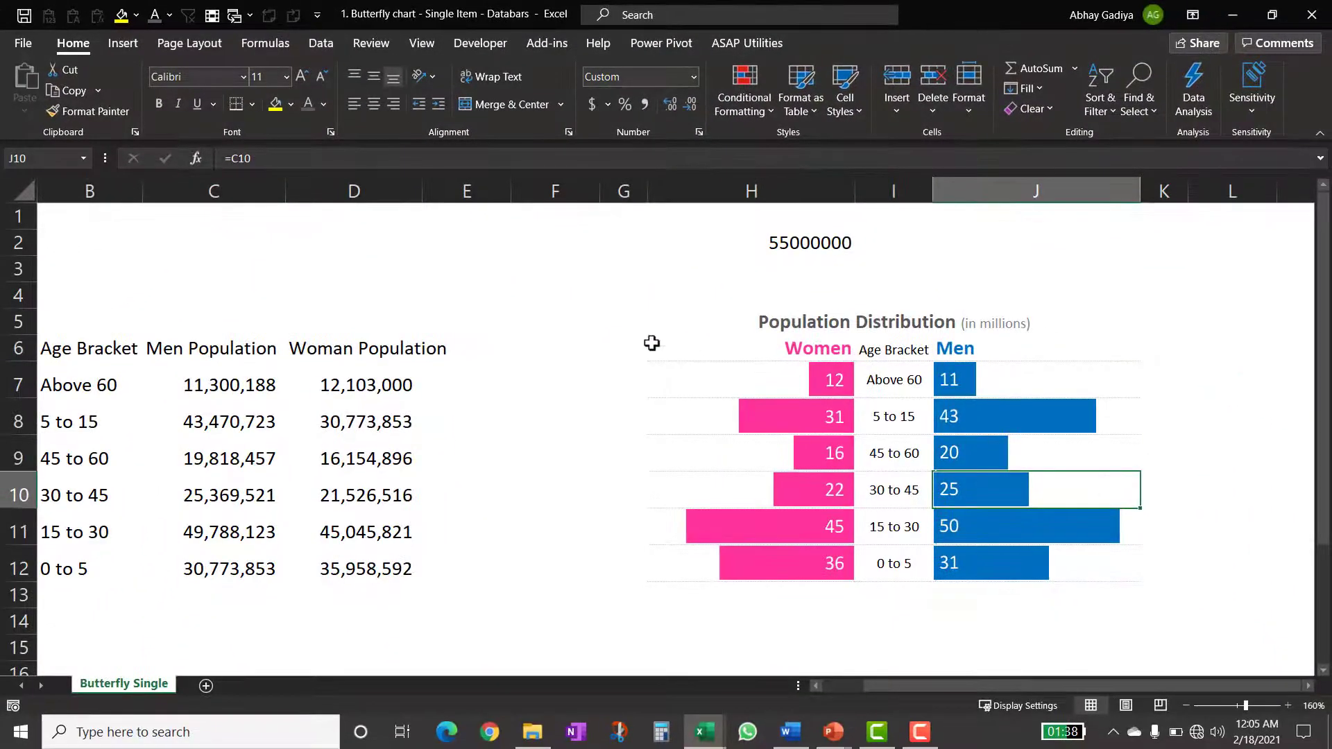
# - Add a top border above the Women, Age Bracket and Men headers in H6:J6
pyautogui.moveTo(649, 342); pyautogui.dragTo(1025, 350)
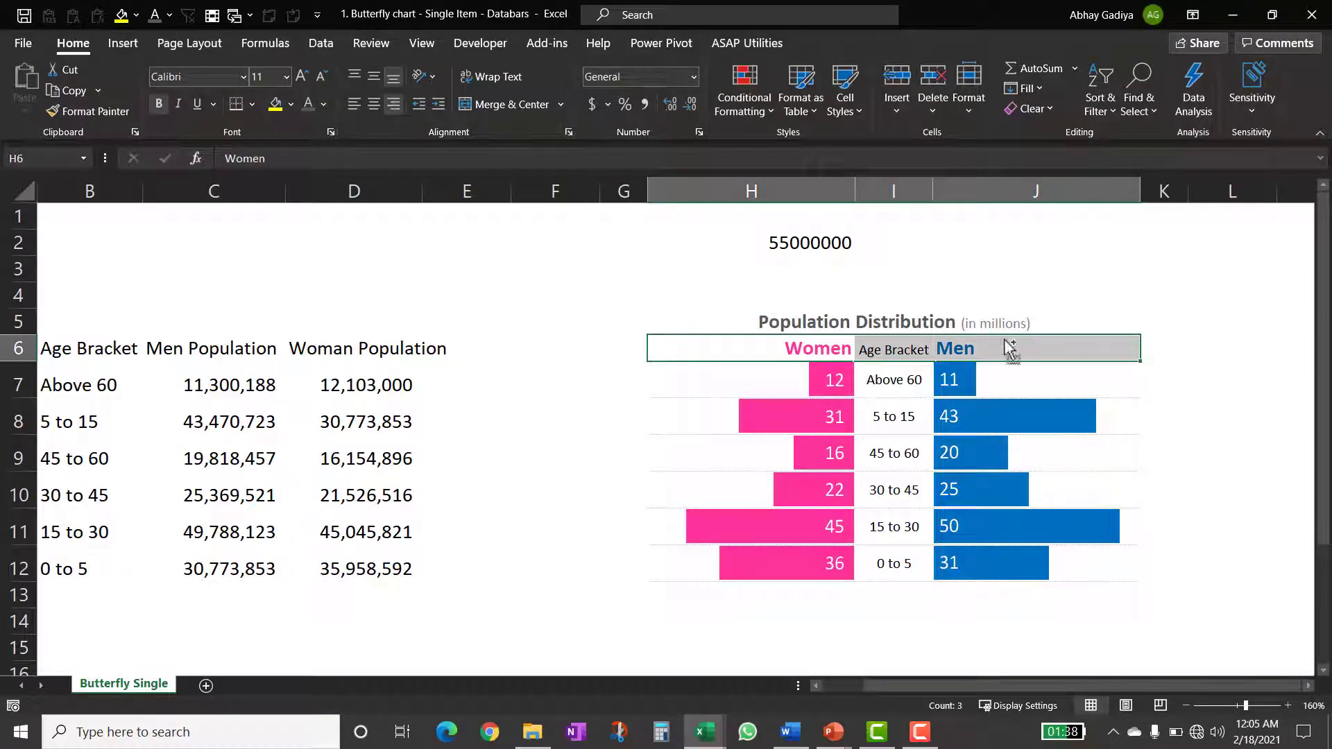
pyautogui.hotkey('ctrl', '1')
pyautogui.click(539, 164)
pyautogui.press('Return')
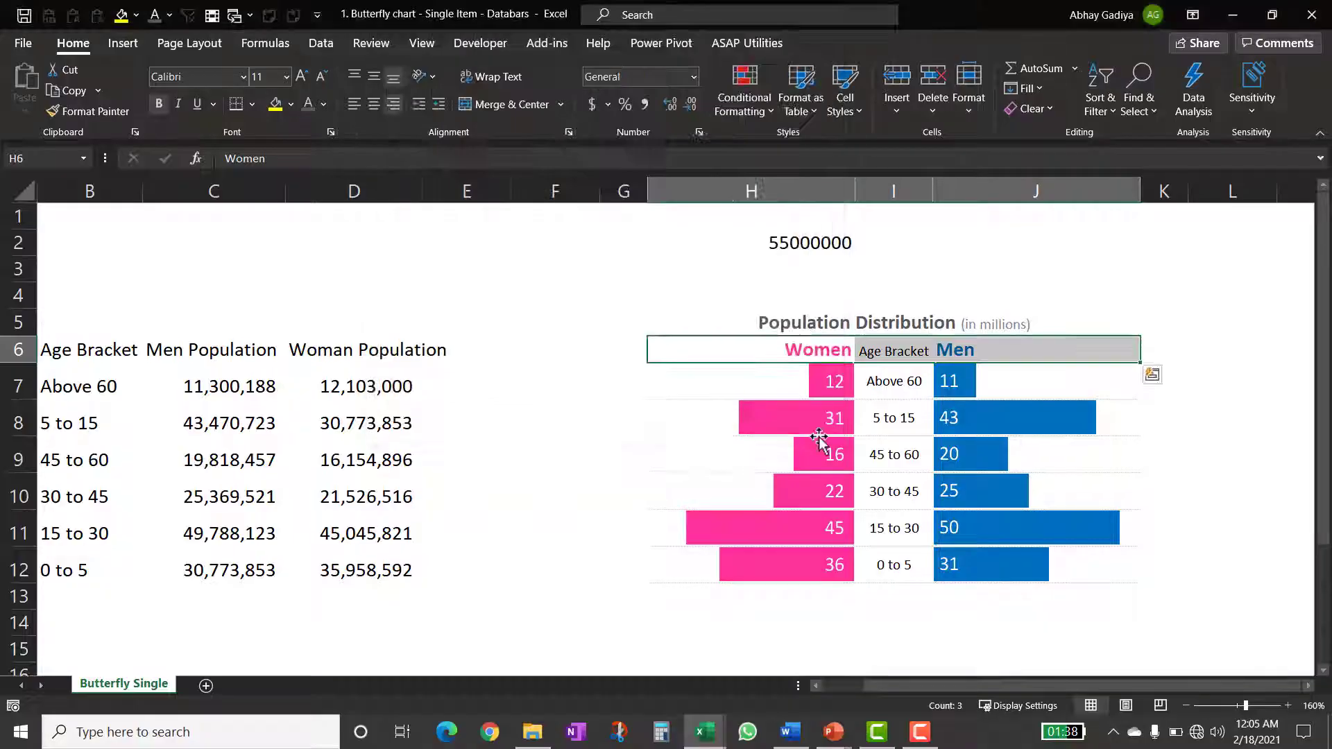
pyautogui.click(904, 581)
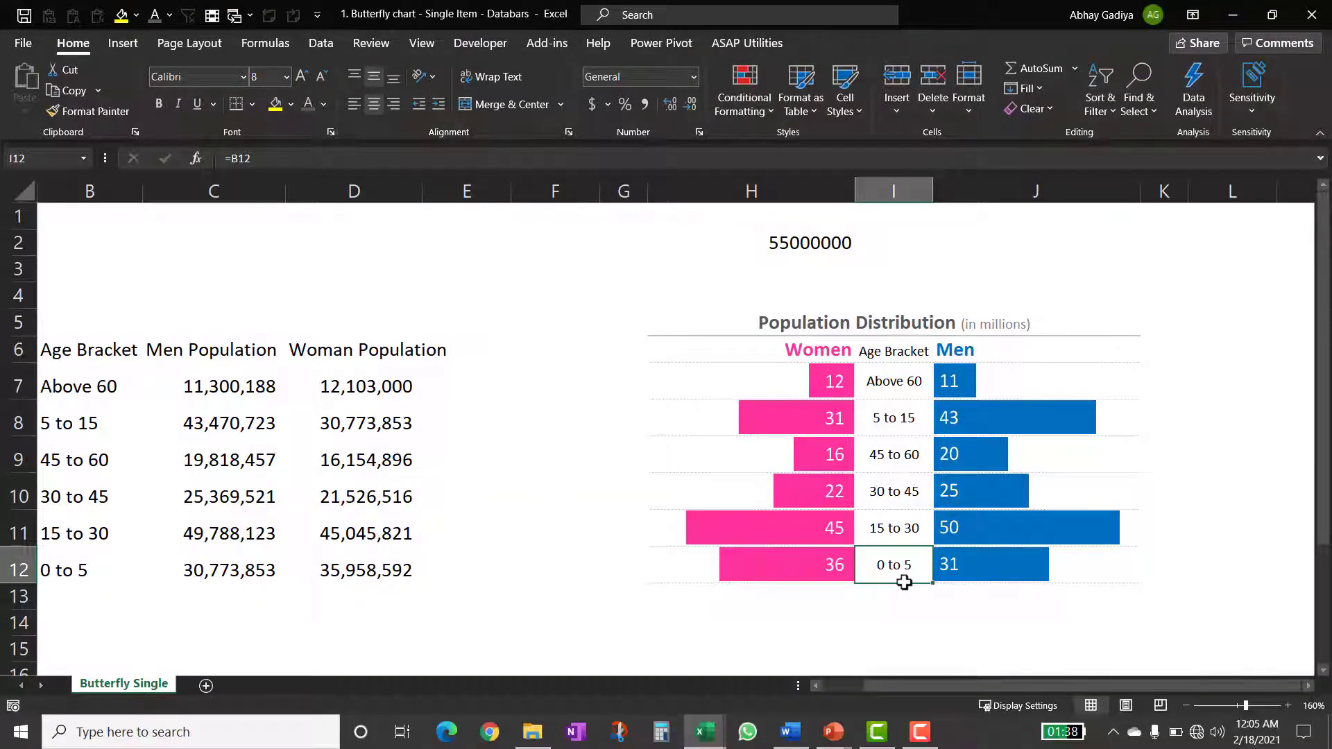
pyautogui.click(800, 615)
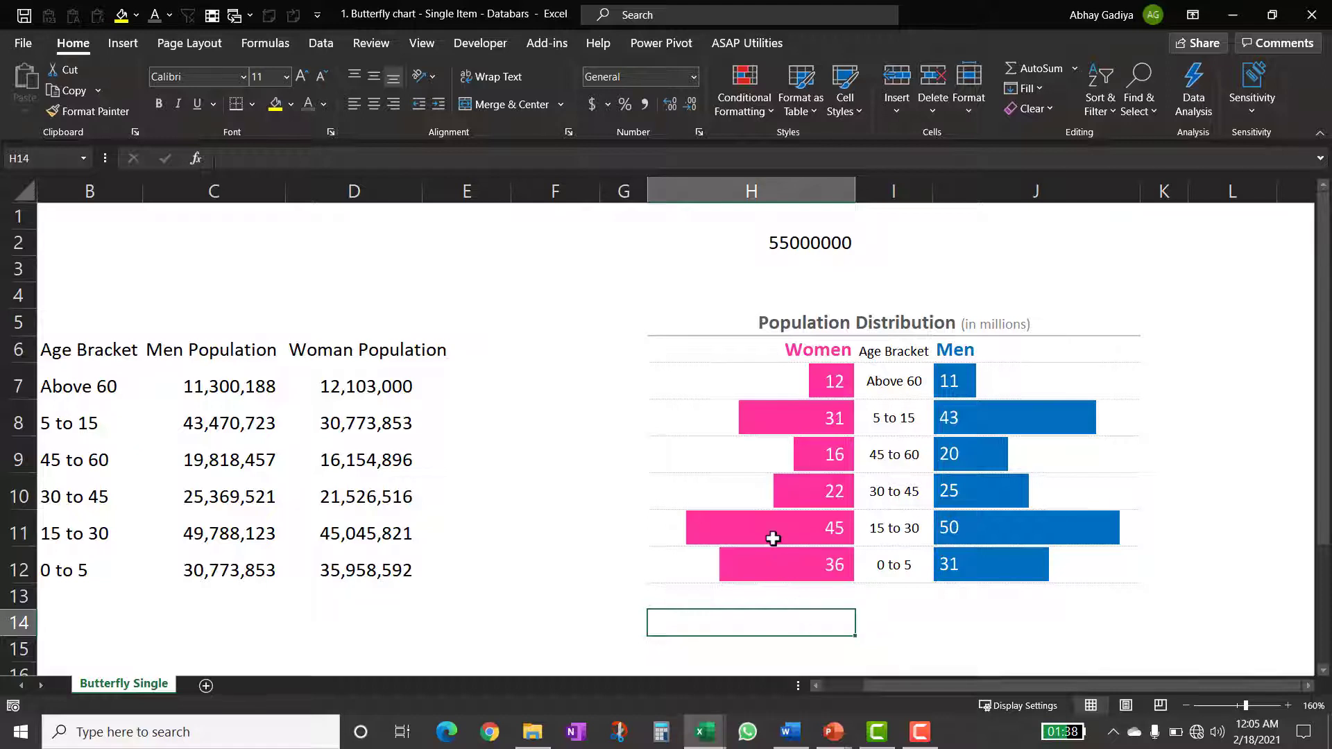
pyautogui.click(667, 342)
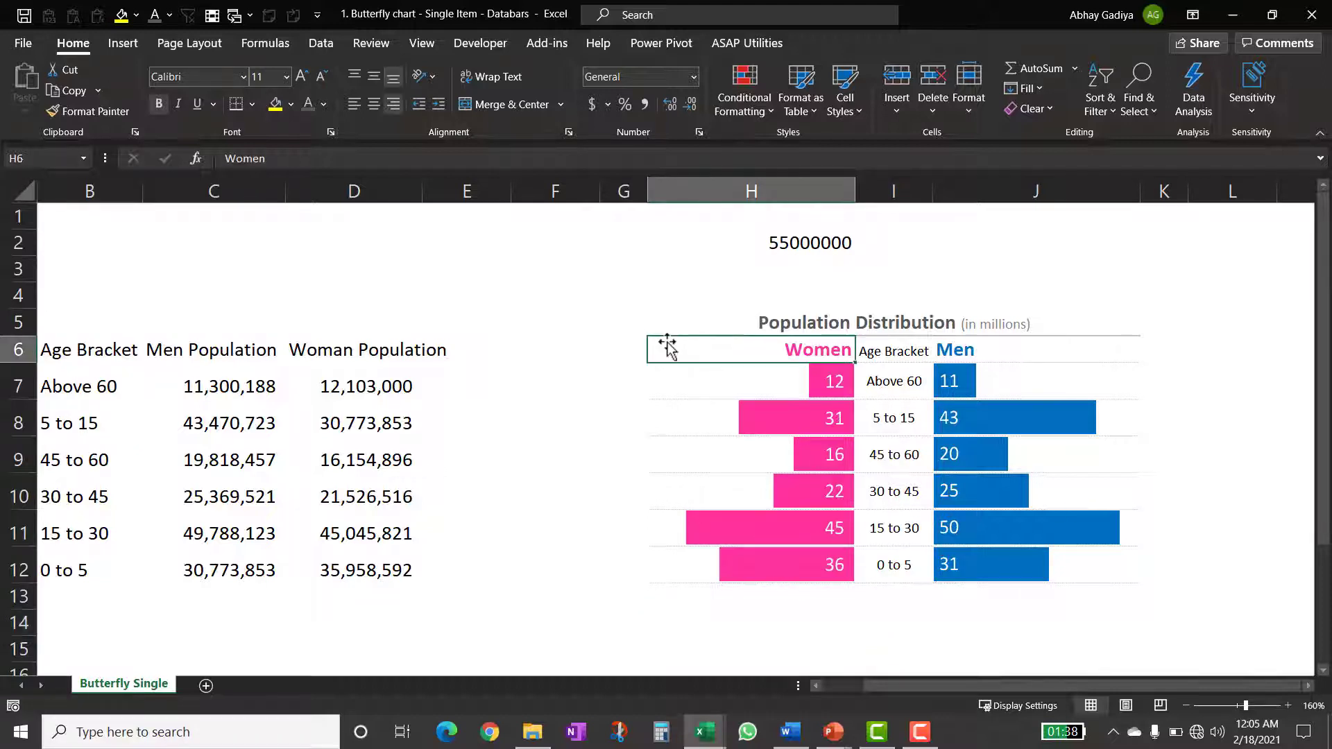
pyautogui.moveTo(691, 327); pyautogui.dragTo(766, 567)
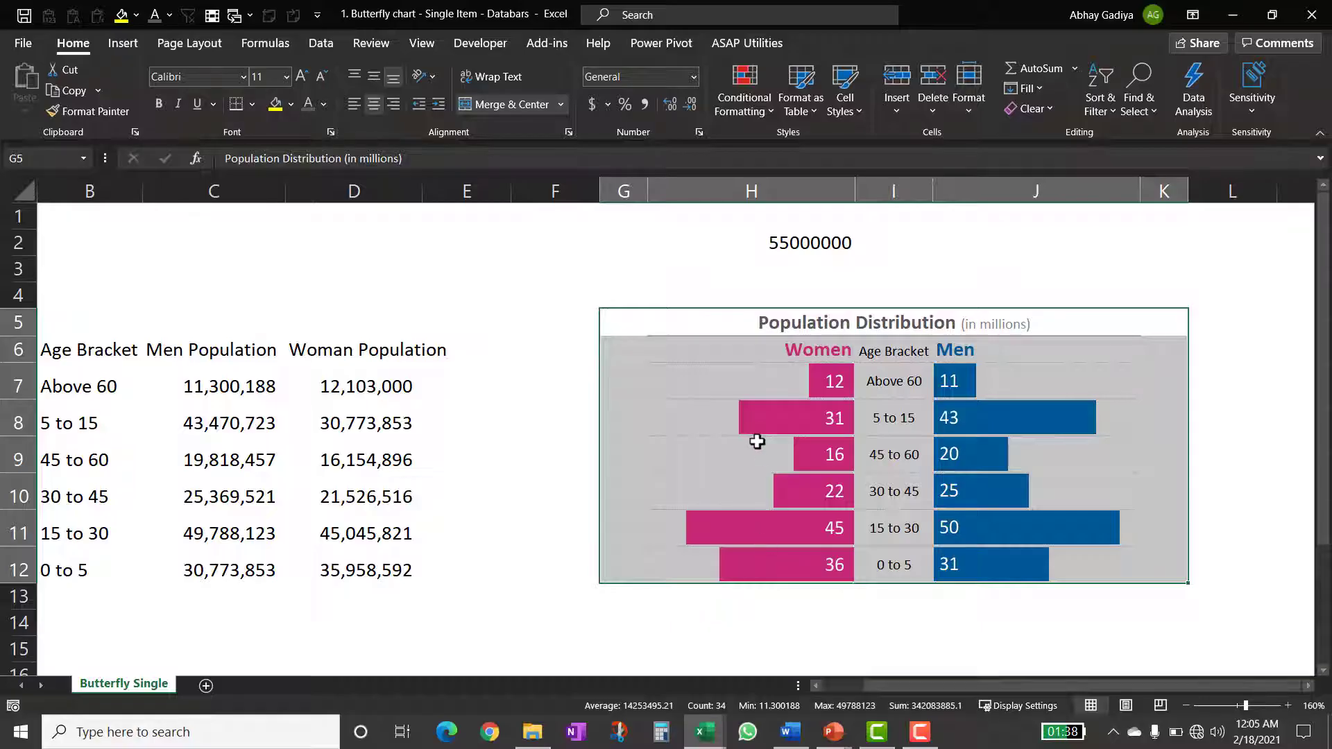
# - Paste G5:K12 as a linked picture below the chart and slide it right under the original
pyautogui.hotkey('ctrl', 'c')
pyautogui.scroll(-3, 586, 416)
pyautogui.click(577, 414)
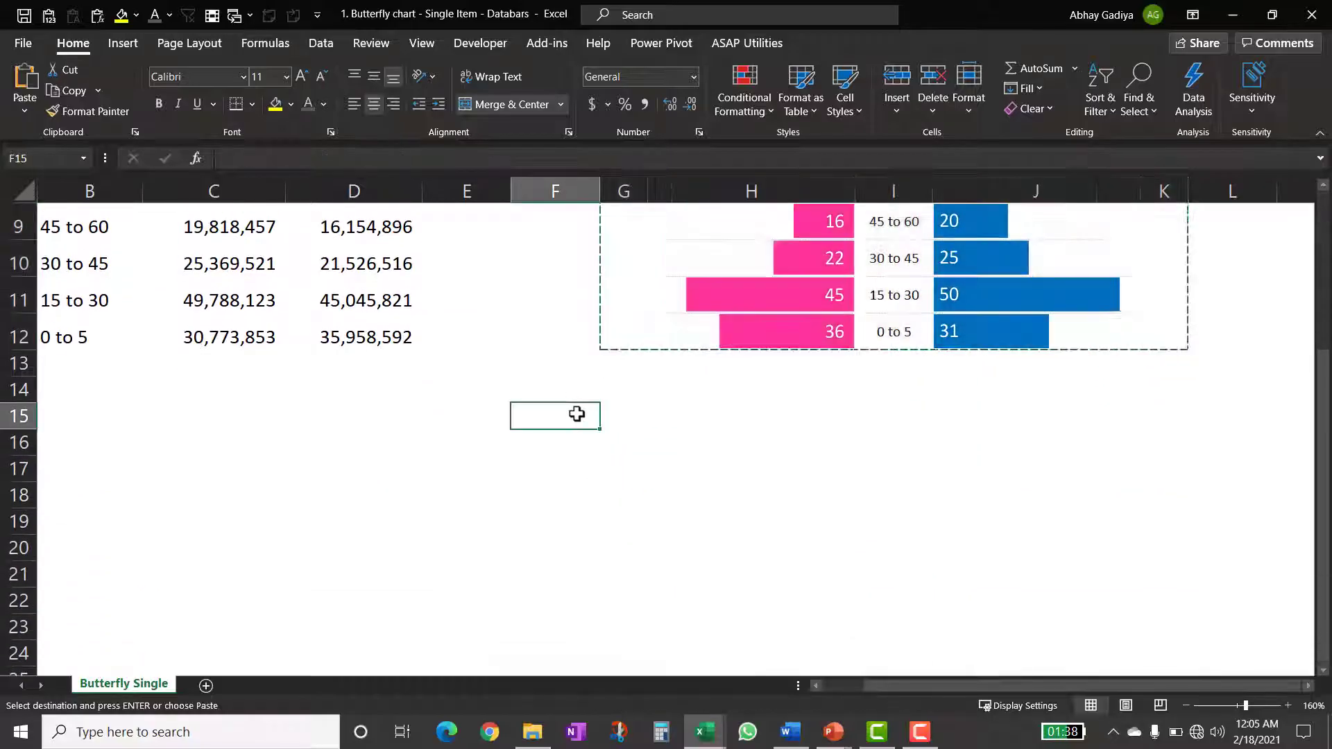
pyautogui.click(25, 111)
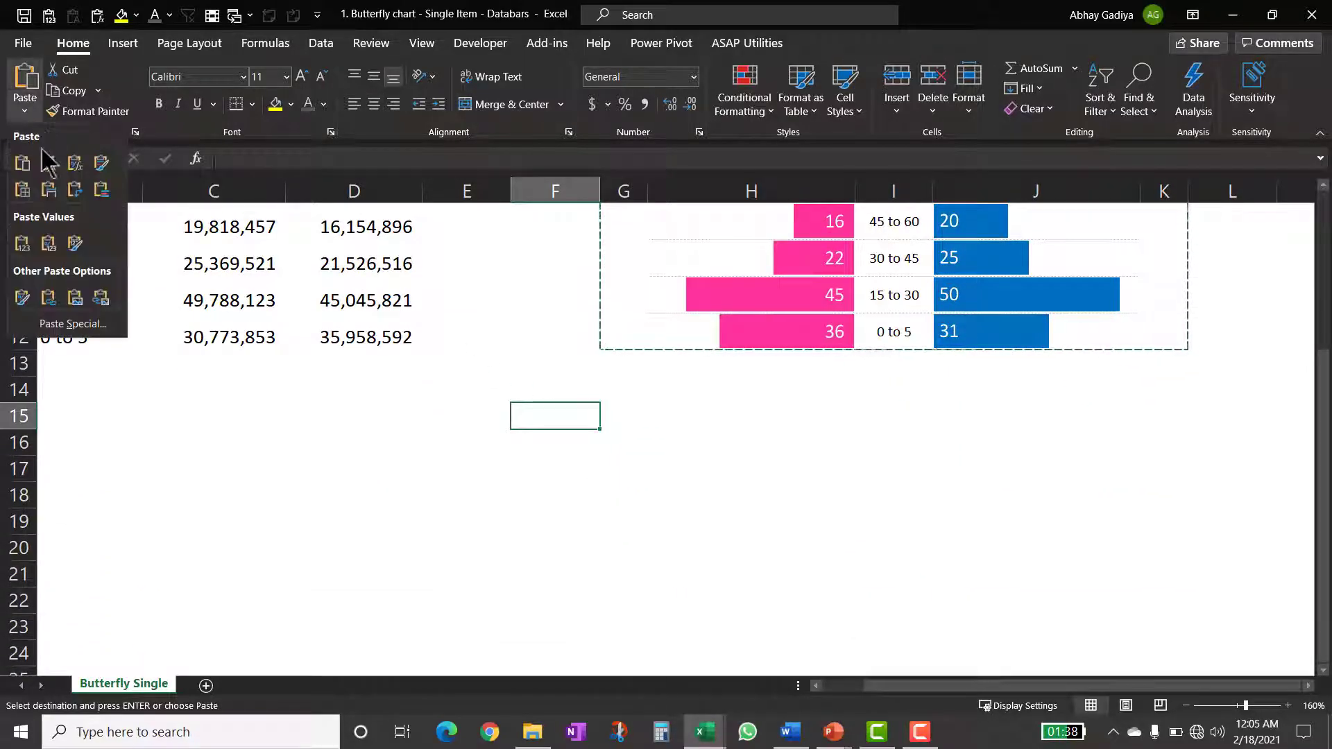
pyautogui.click(100, 297)
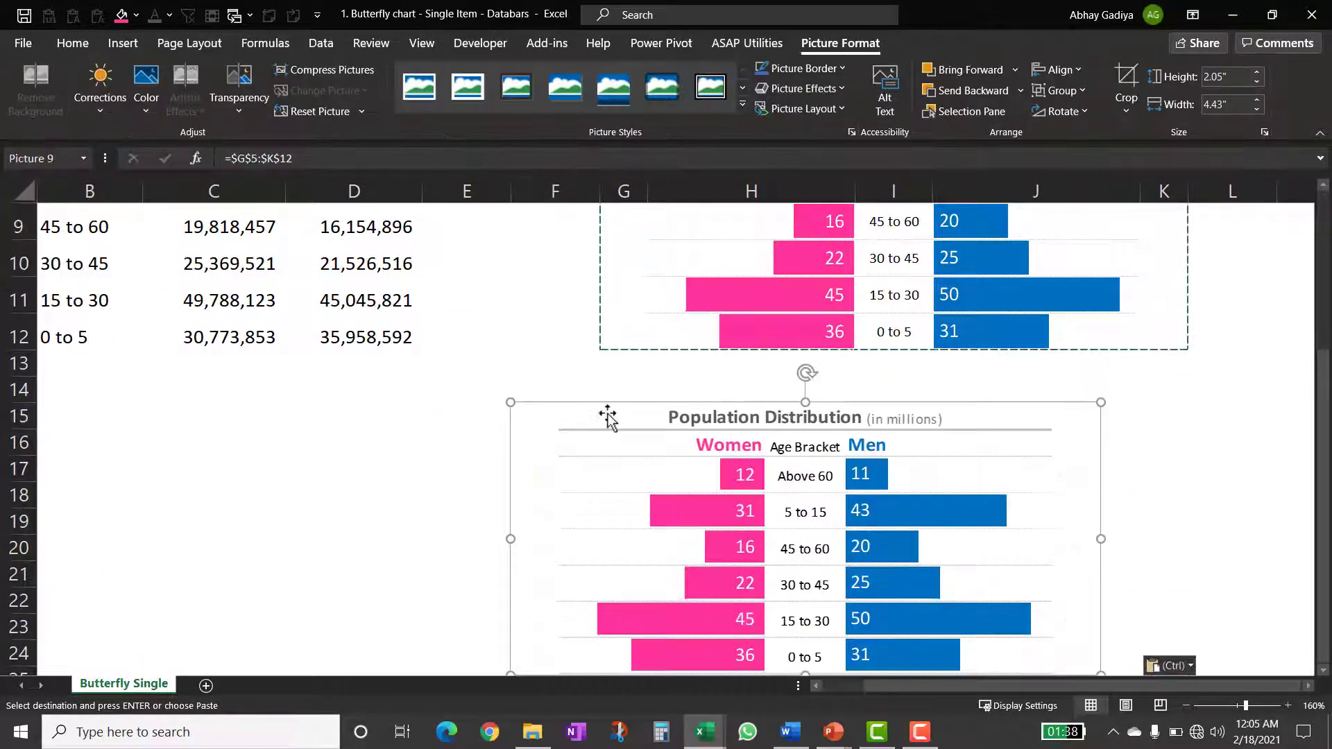
pyautogui.moveTo(608, 416); pyautogui.dragTo(676, 418)
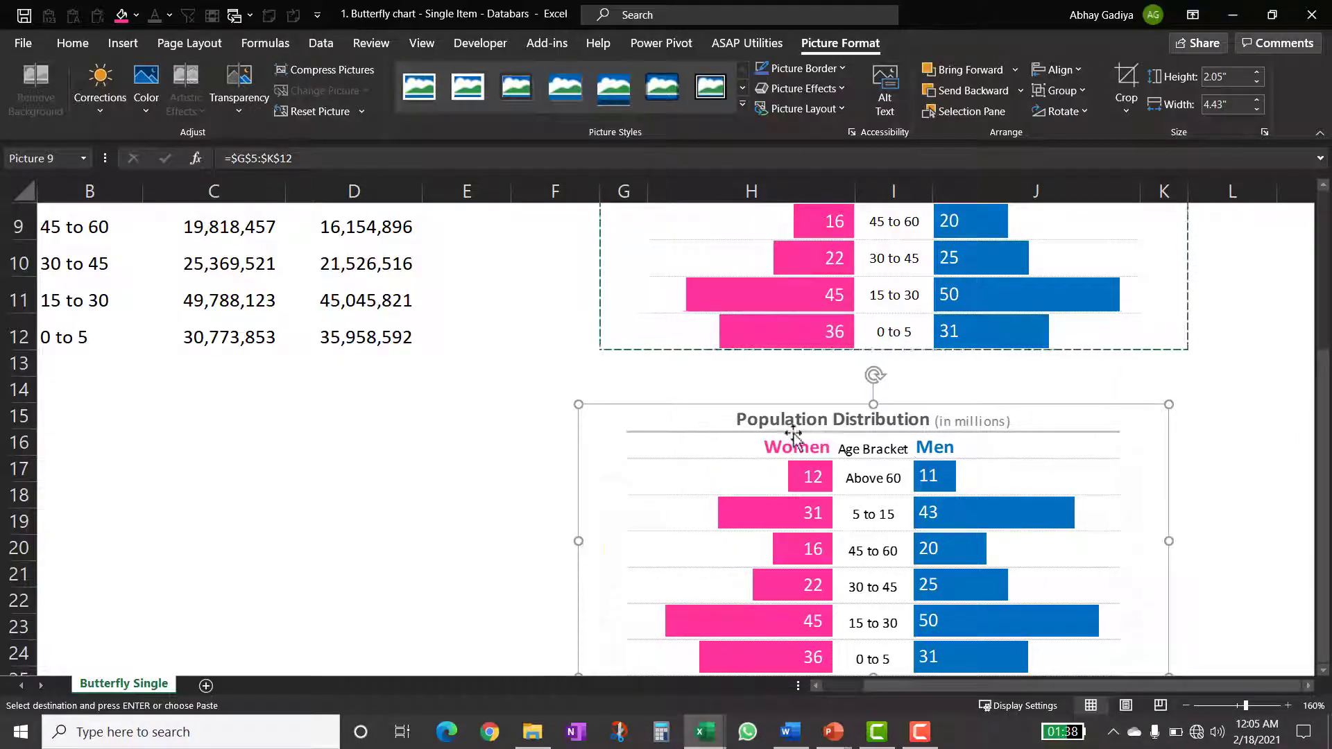
pyautogui.scroll(-2, 887, 451)
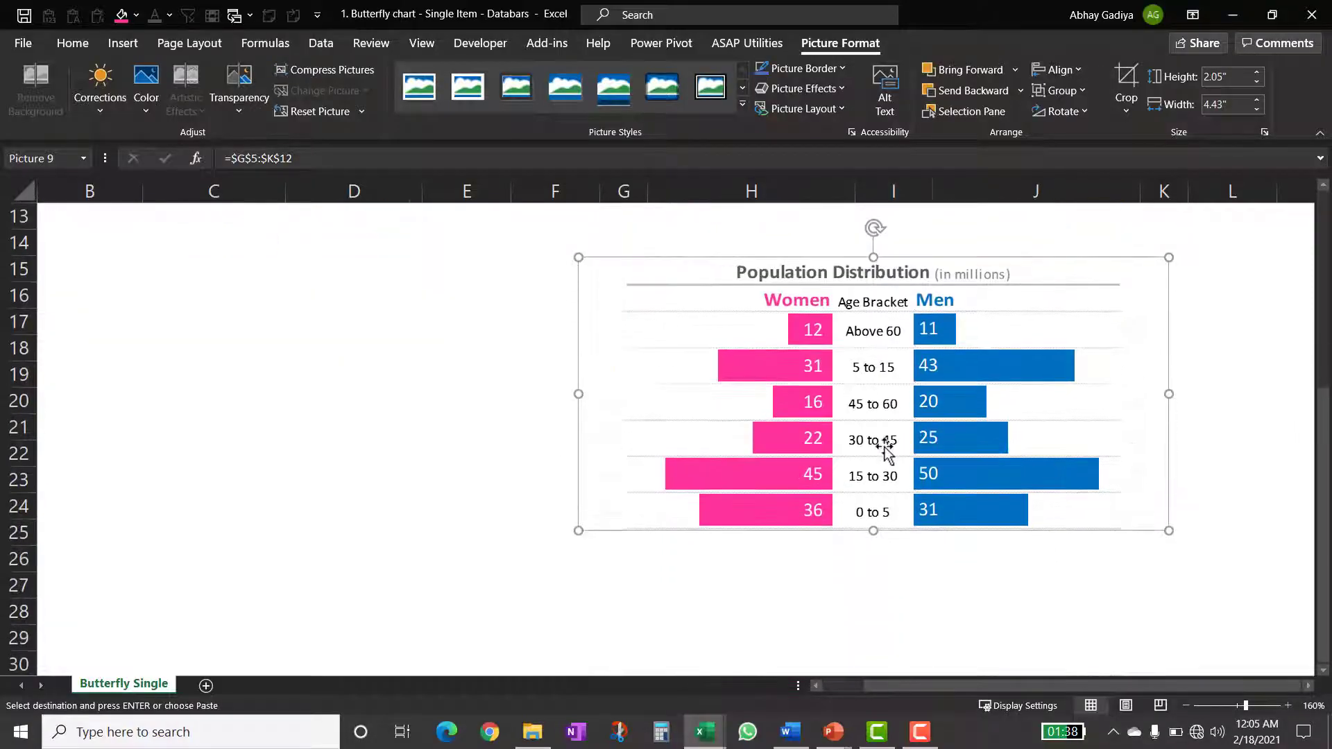
pyautogui.scroll(4, 887, 451)
# - Enter 13465467 in D7 and check the chart and its linked picture both show 13
pyautogui.click(385, 384)
pyautogui.write('13465467')
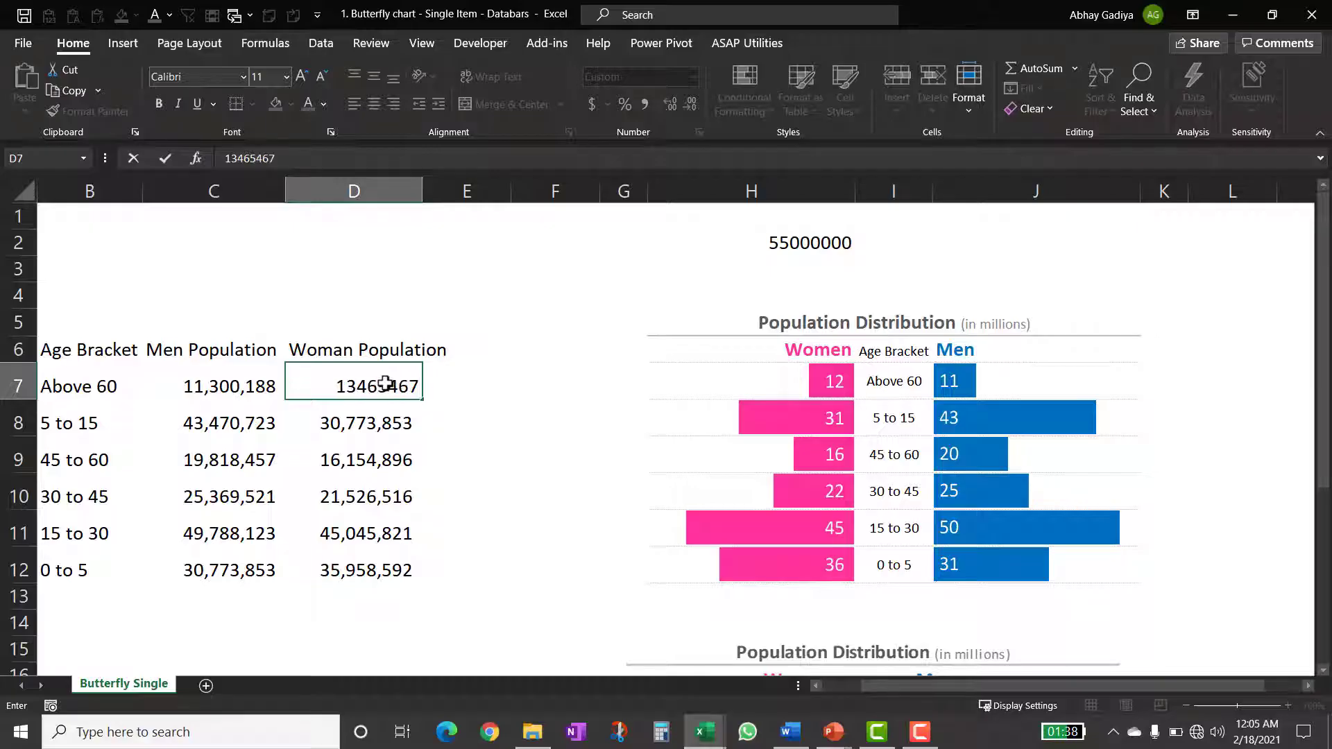
pyautogui.press('Return')
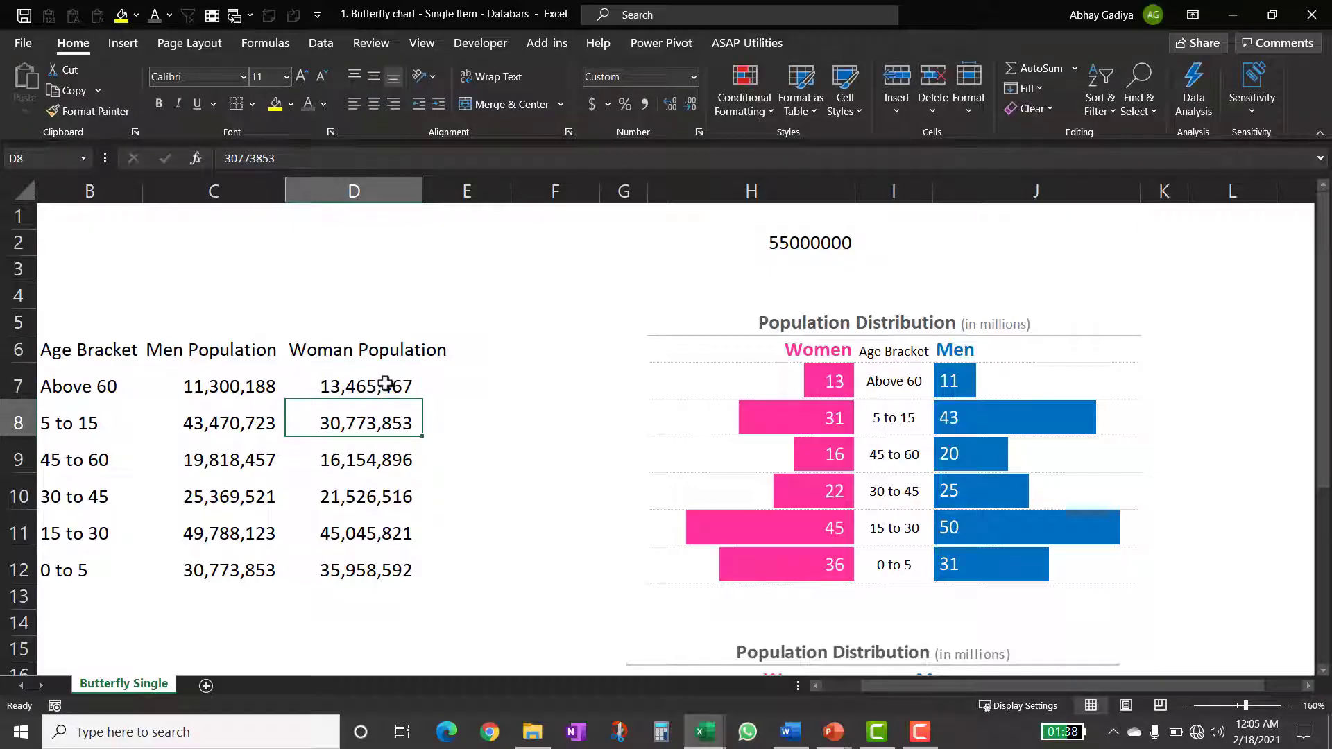
pyautogui.scroll(-3, 830, 405)
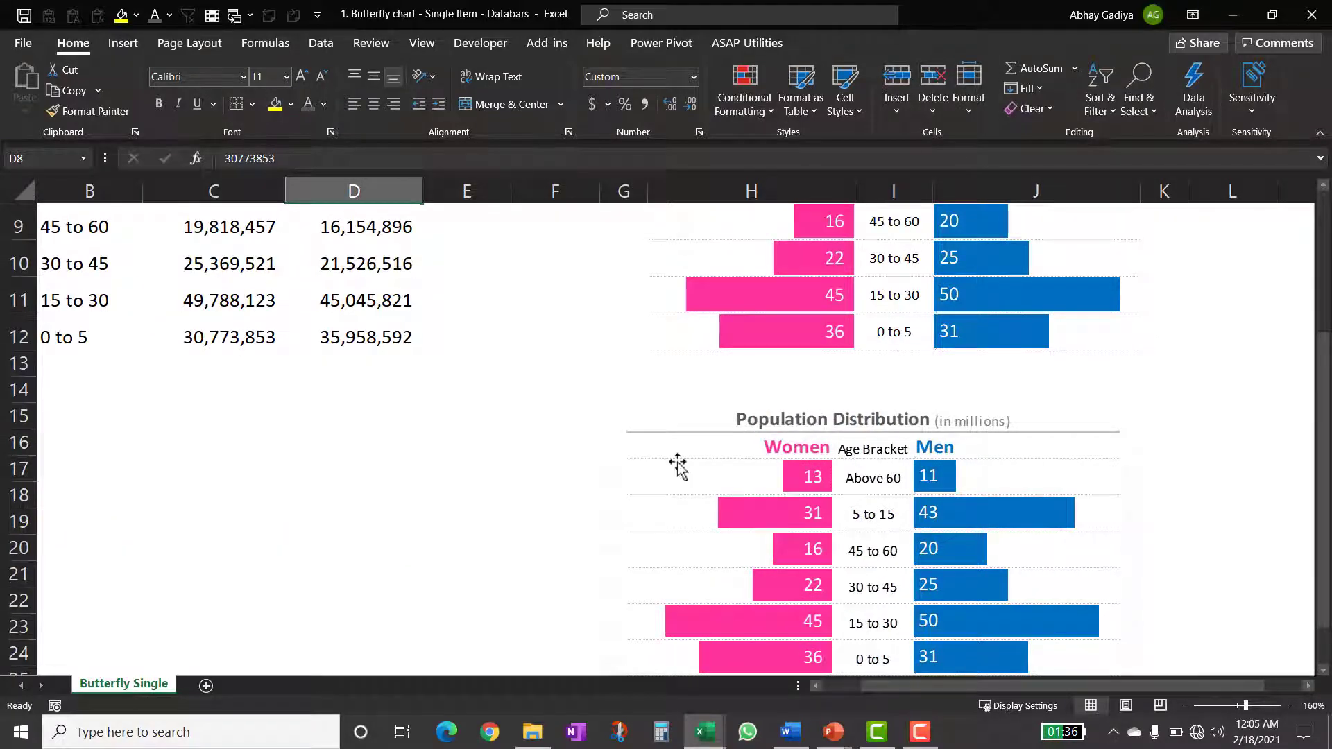
pyautogui.scroll(2, 678, 463)
pyautogui.scroll(-4, 678, 464)
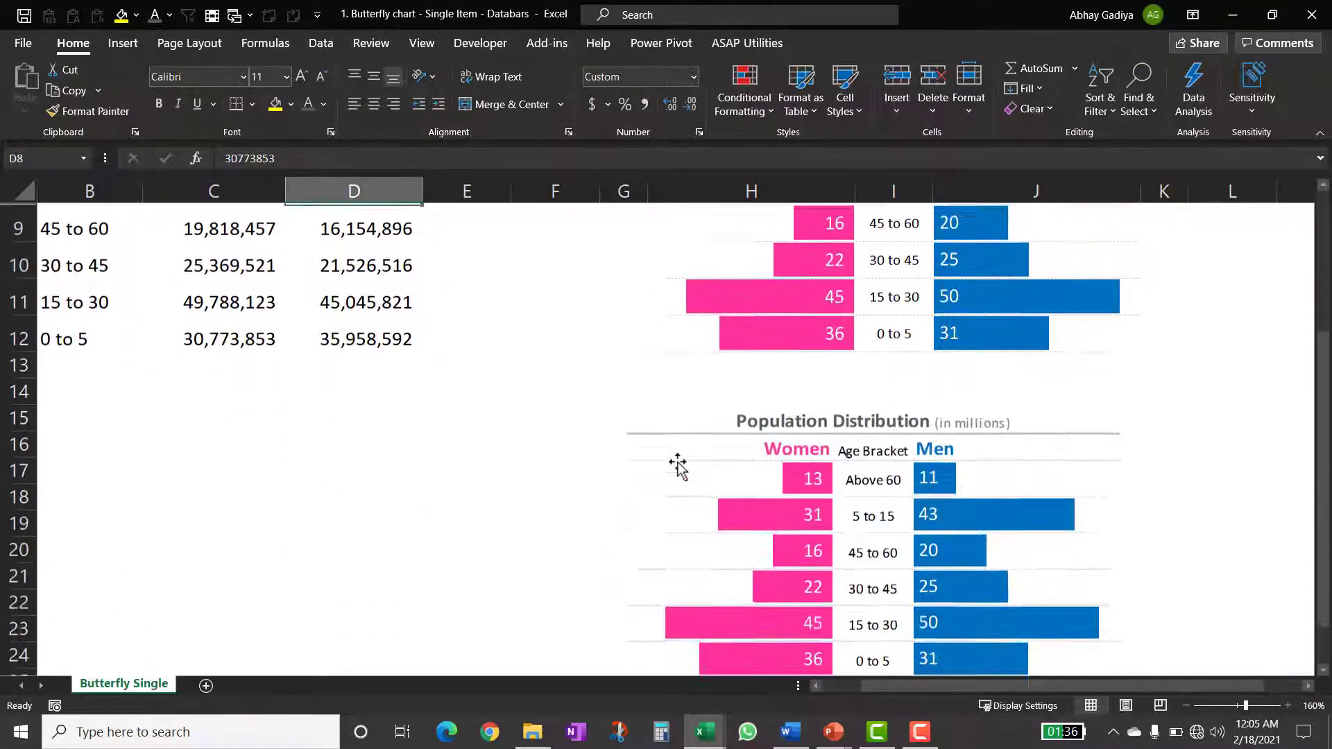
pyautogui.click(719, 470)
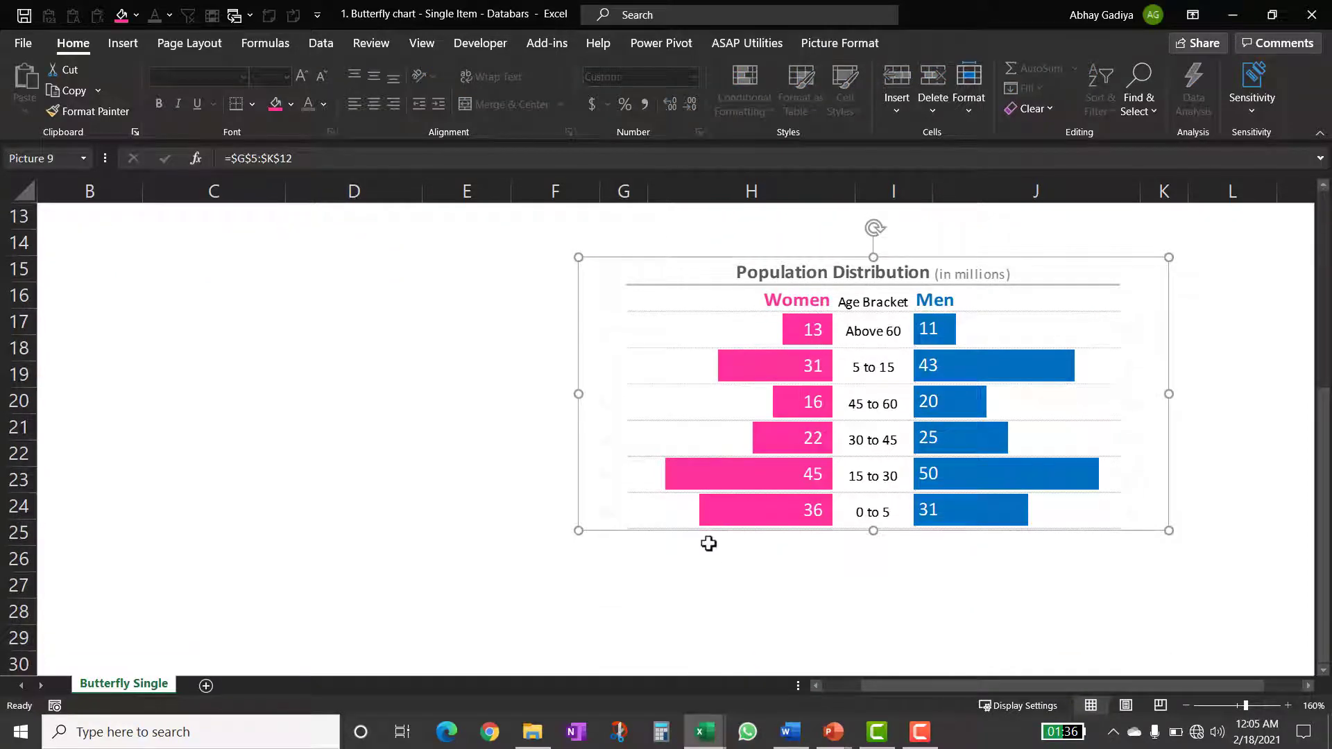
pyautogui.scroll(4, 709, 544)
pyautogui.click(624, 569)
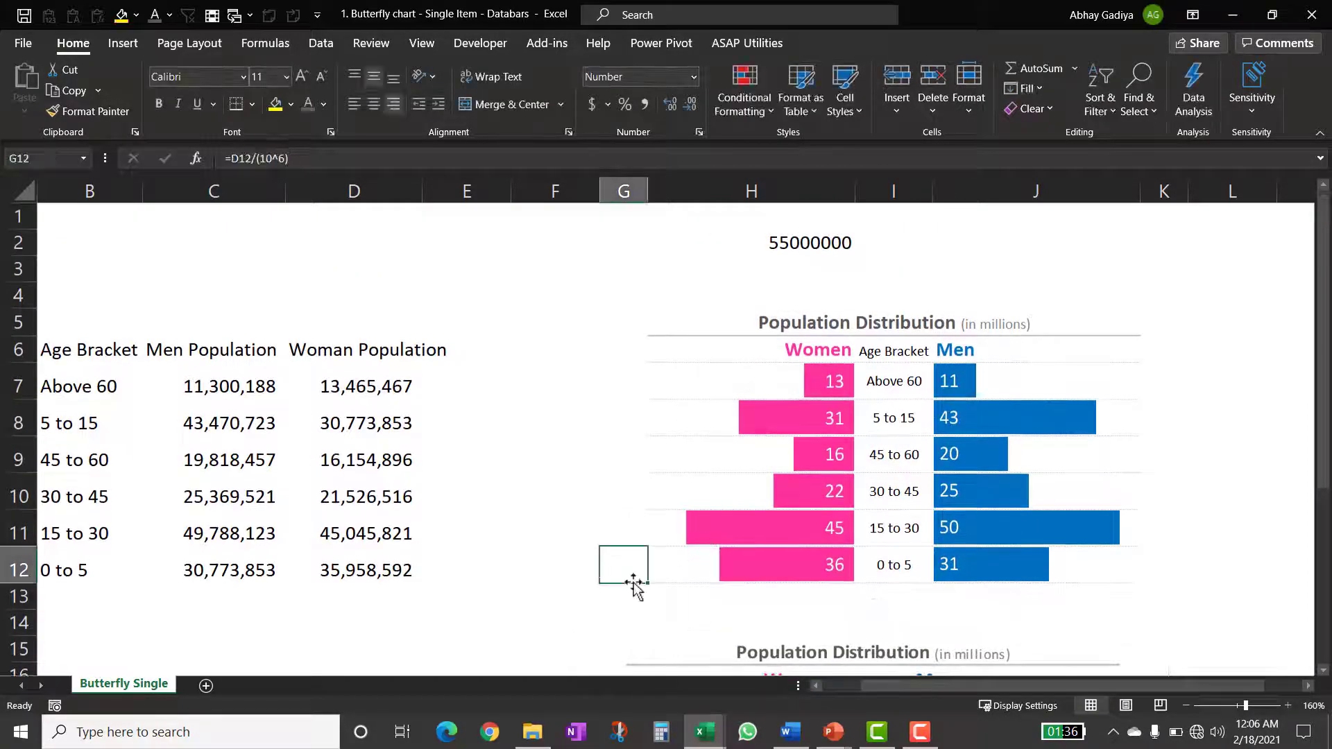
pyautogui.click(882, 604)
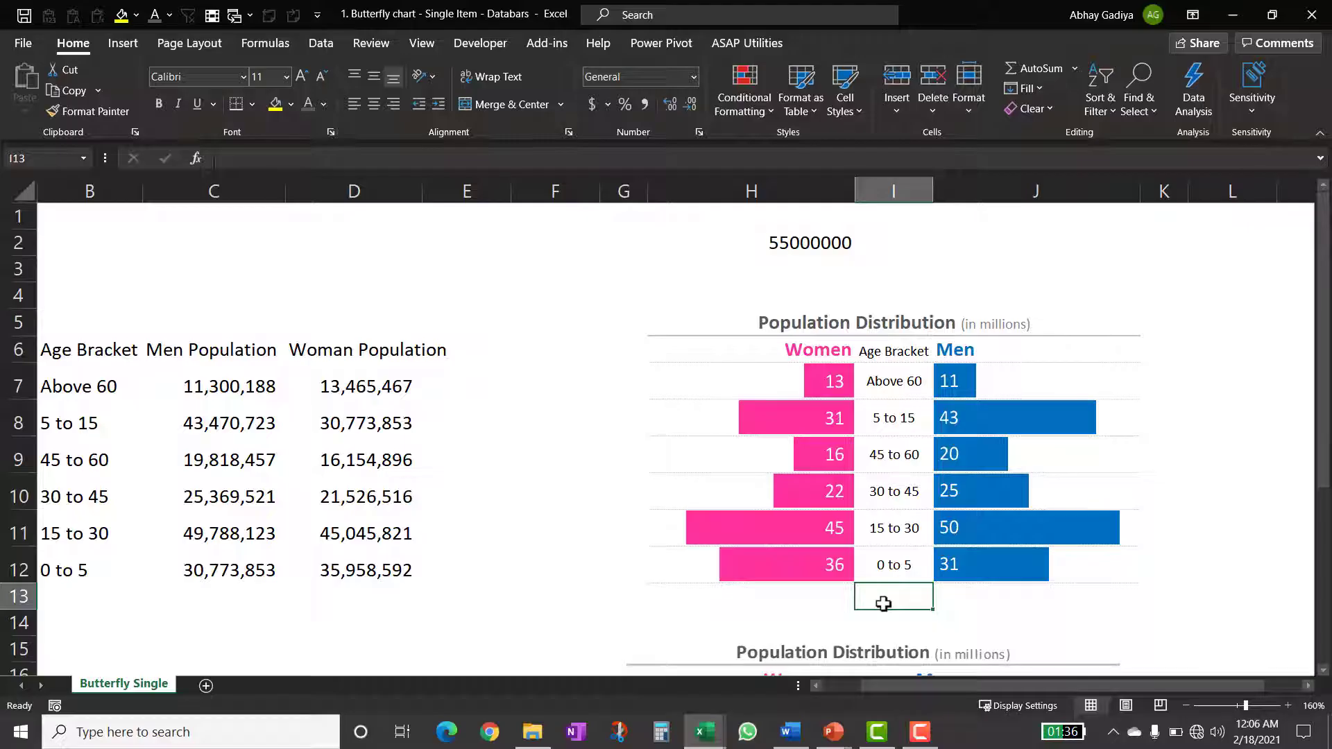